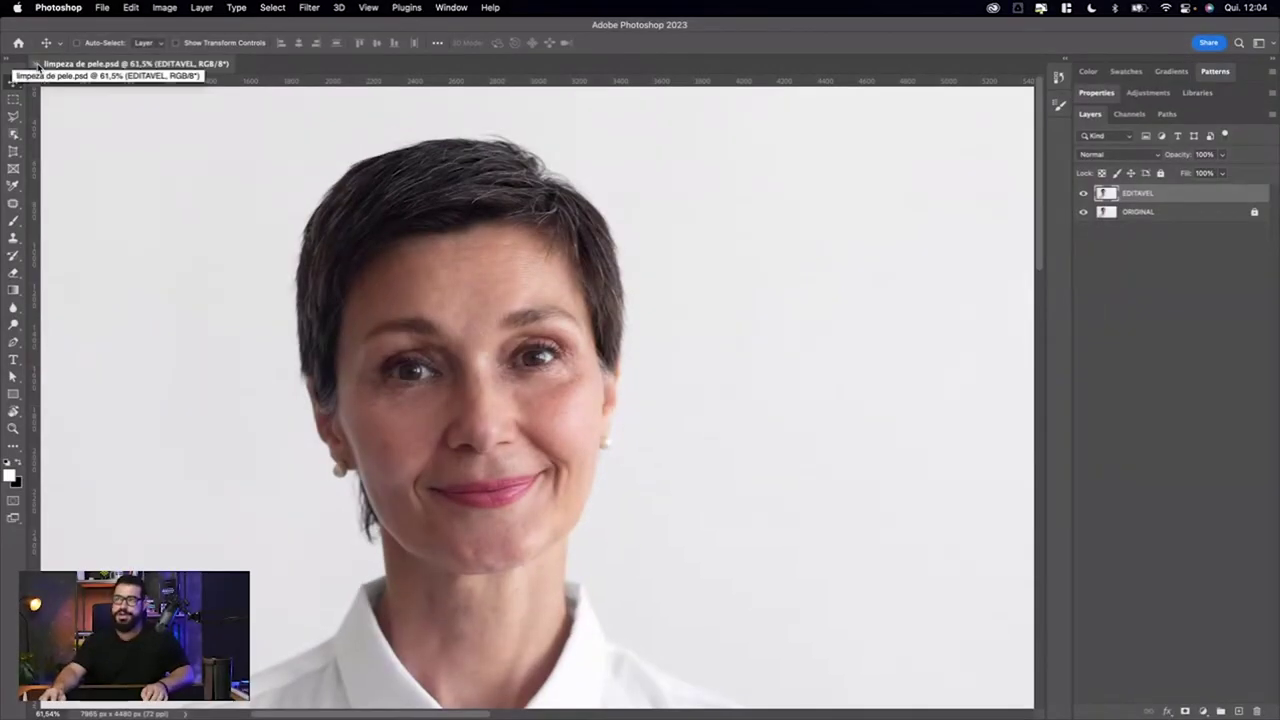
- Close the limpeza de pele.psd portrait document to get back to the Home screen
click(39, 63)
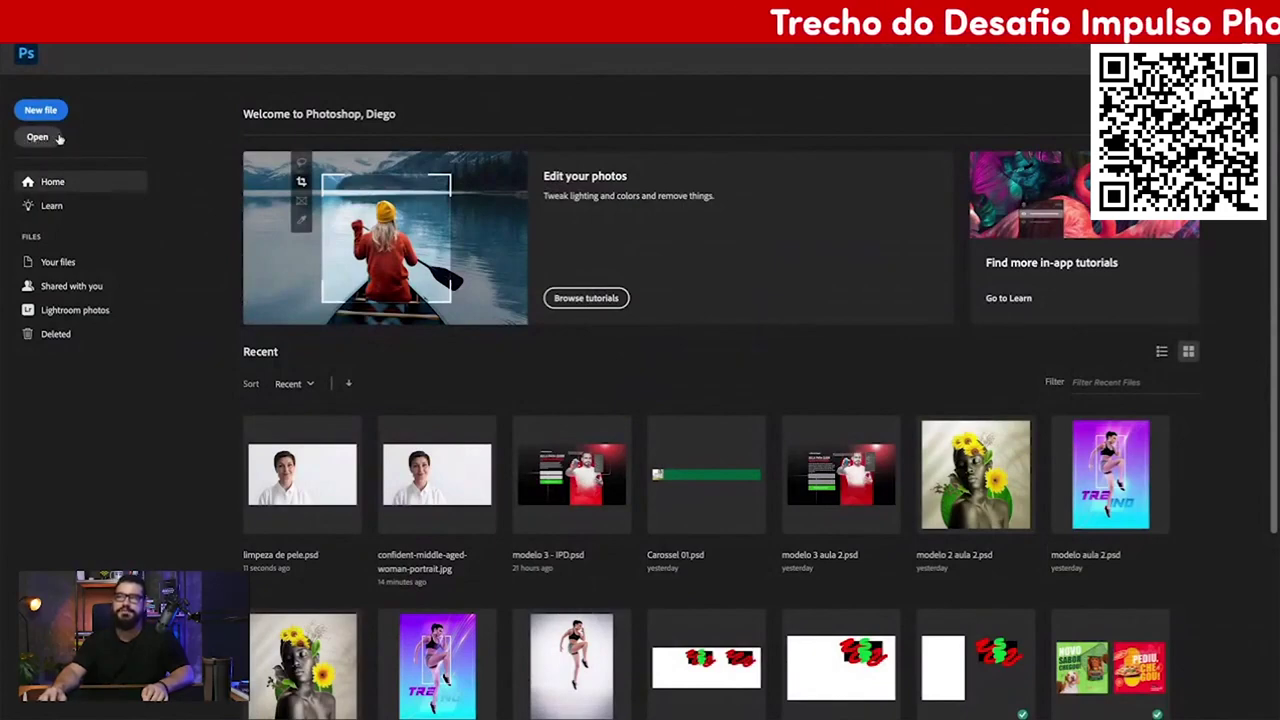
- Open portrait-calm...unbothered.jpg, the bearded man's portrait, through File > Open
click(95, 11)
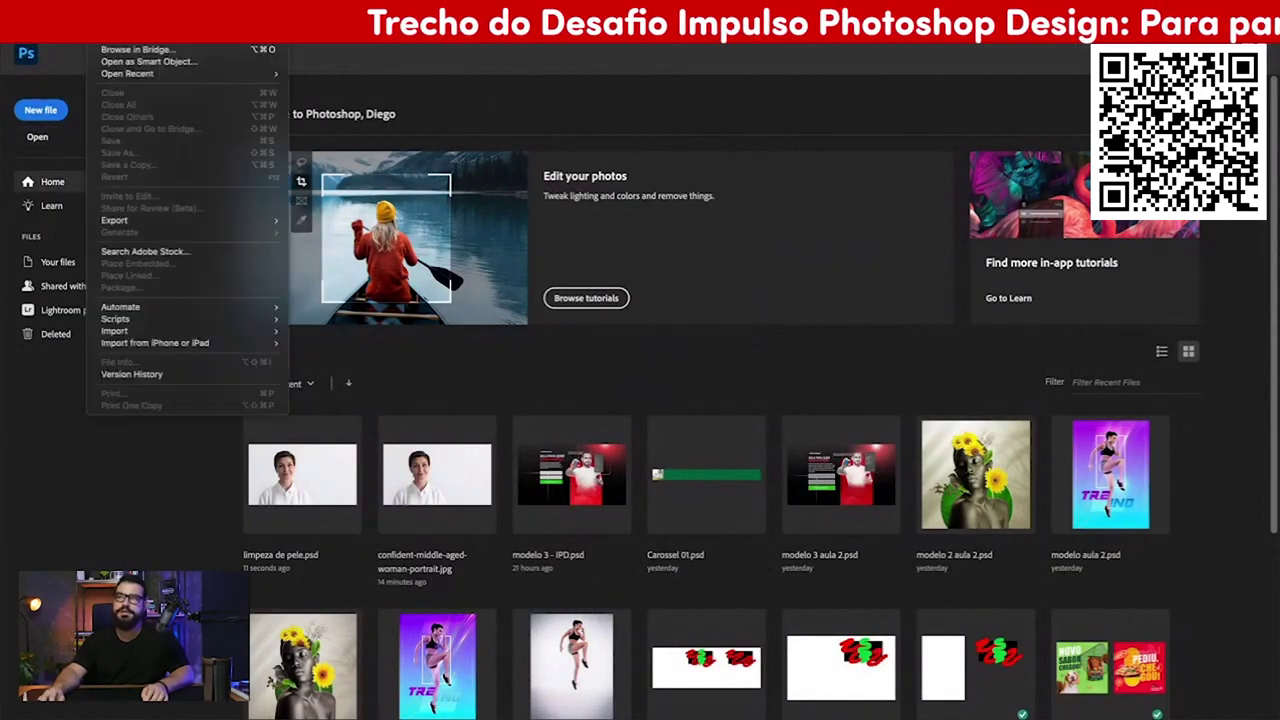
click(110, 35)
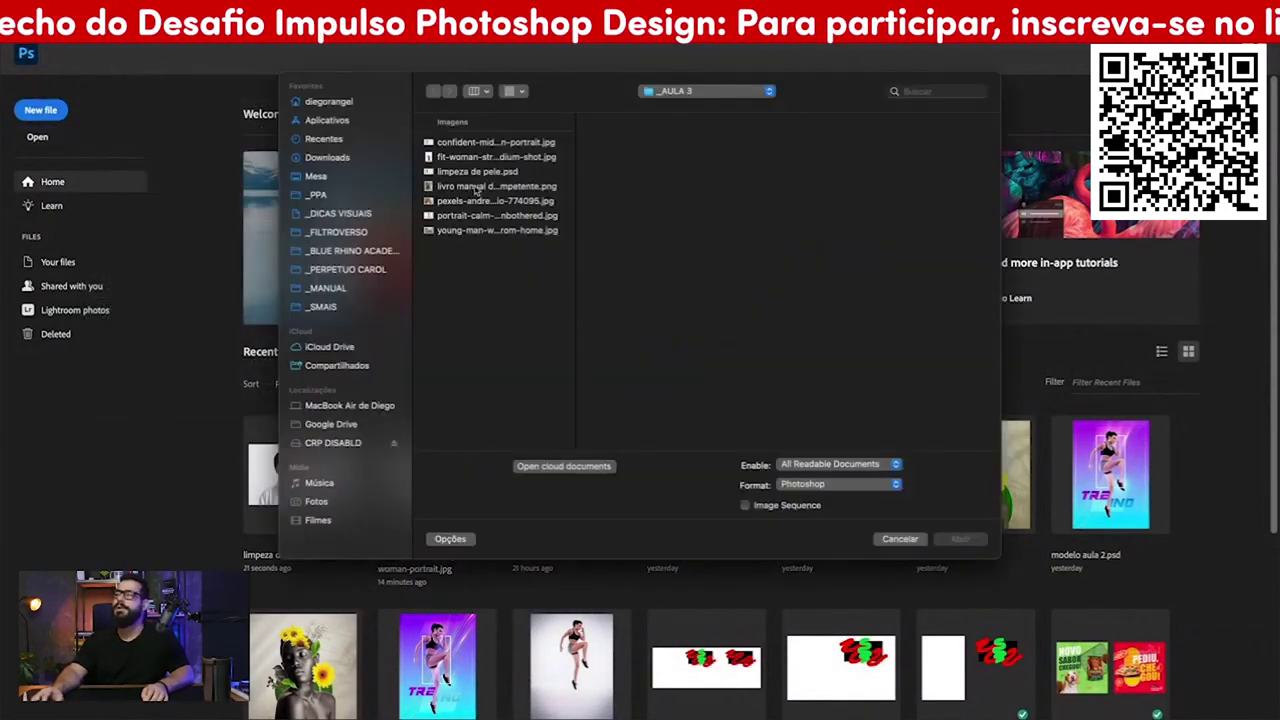
click(497, 215)
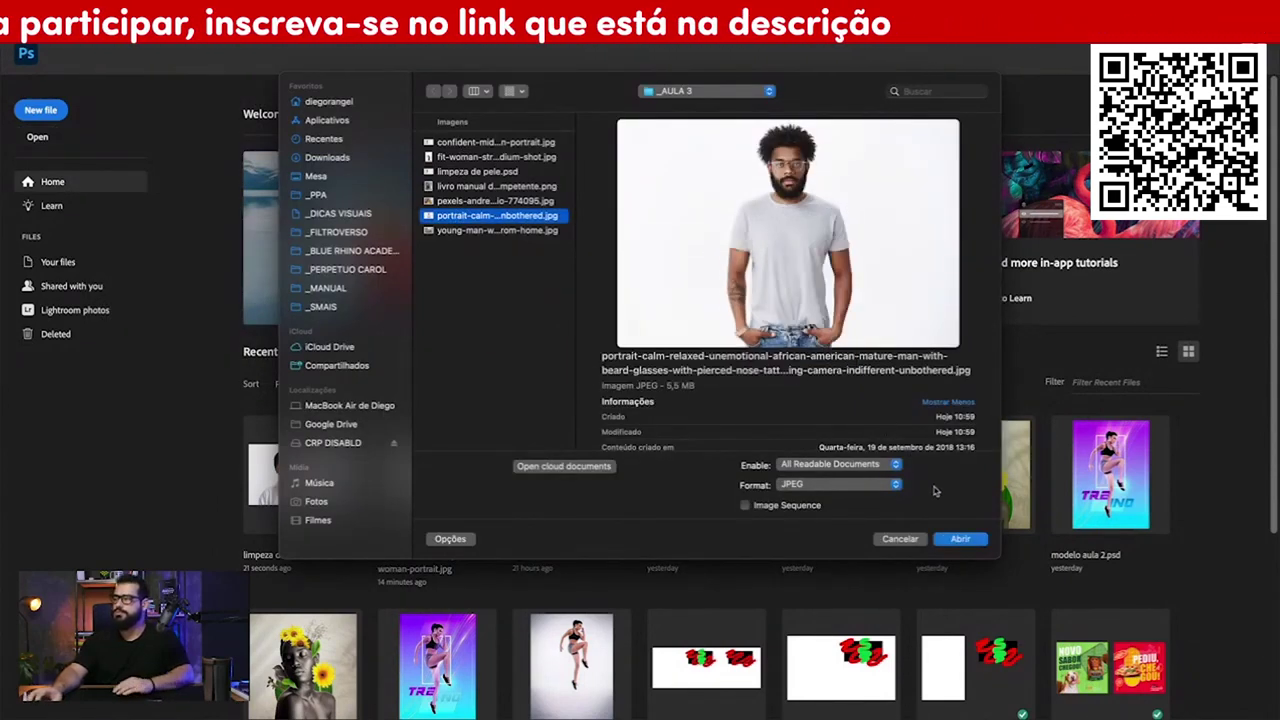
click(960, 538)
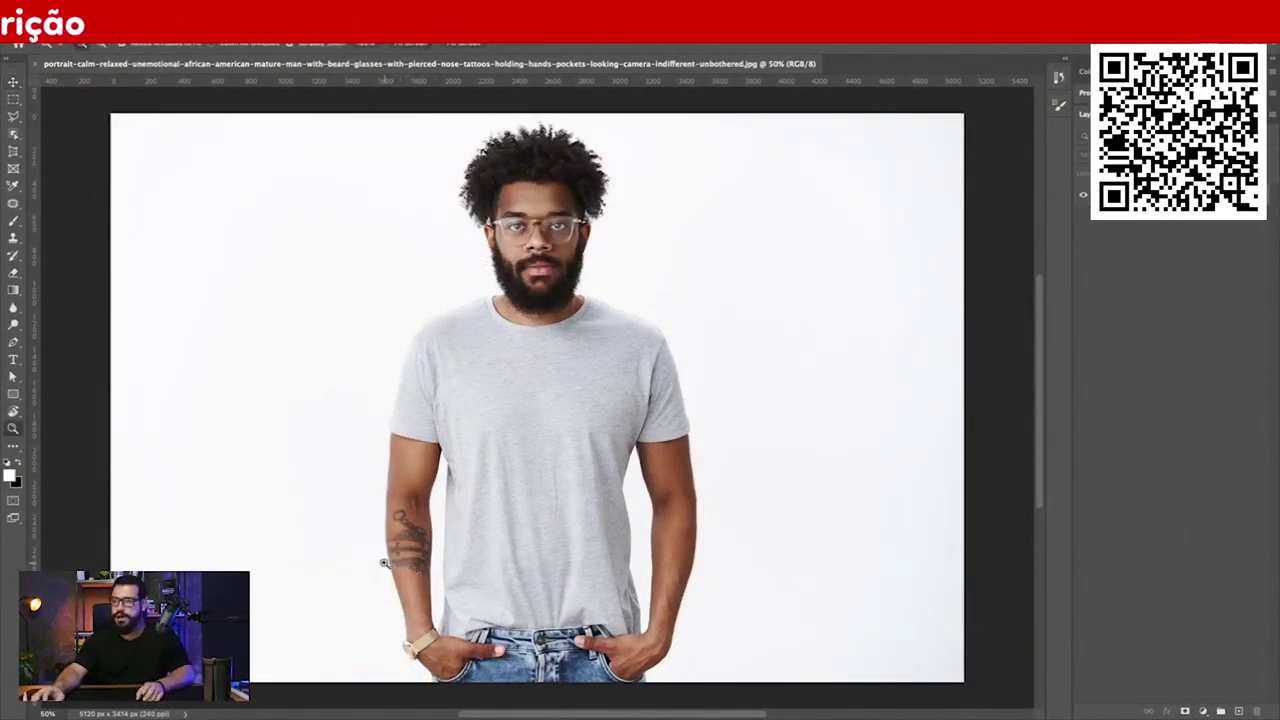
- Zoom in on the tattooed forearm and scroll to frame it
mouse_move(400, 568)
mouse_down()
mouse_move(487, 518)
mouse_move(449, 530)
mouse_up()
key(v)
scroll(487, 437, down, 5)
scroll(586, 423, down, 3)
scroll(609, 423, right, 5)
scroll(609, 423, right, 3)
scroll(920, 366, left, 10)
scroll(680, 386, left, 3)
scroll(583, 377, left, 3)
- Zoom the forearm to about 244% and bring up the healing tools flyout
key(z)
scroll(536, 365, up, 2)
scroll(536, 365, up, 2)
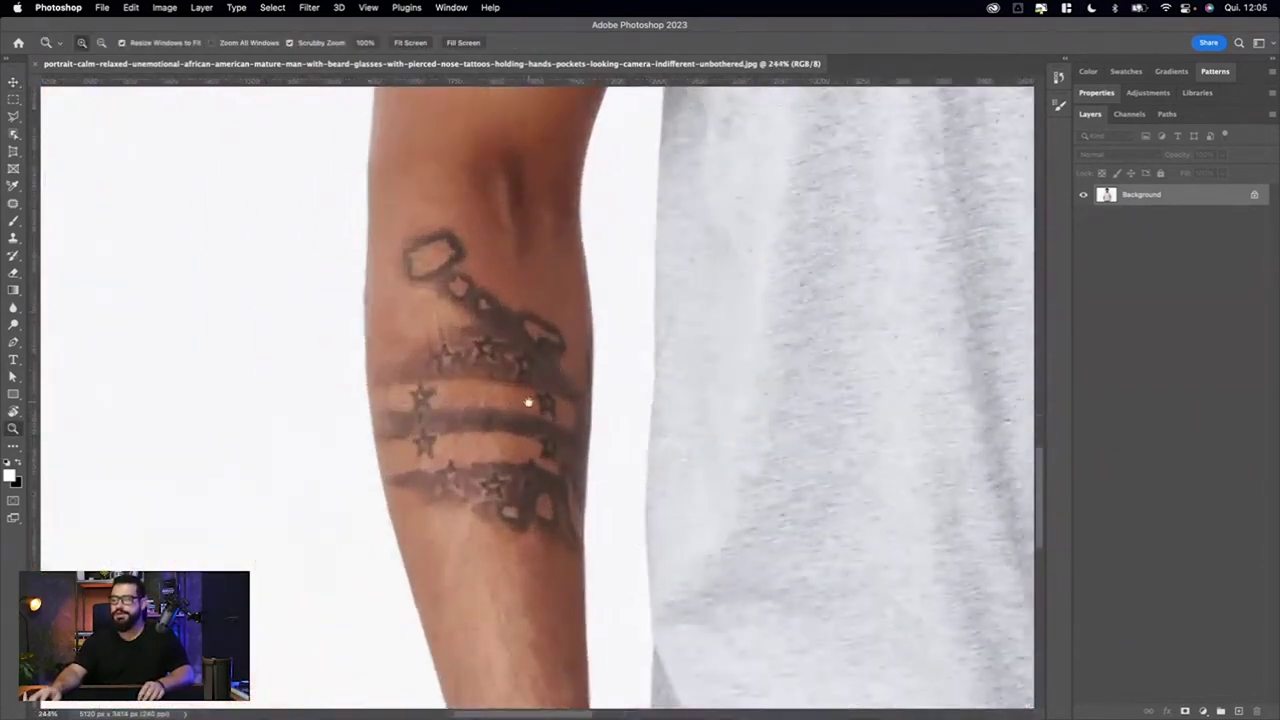
scroll(522, 372, up, 2)
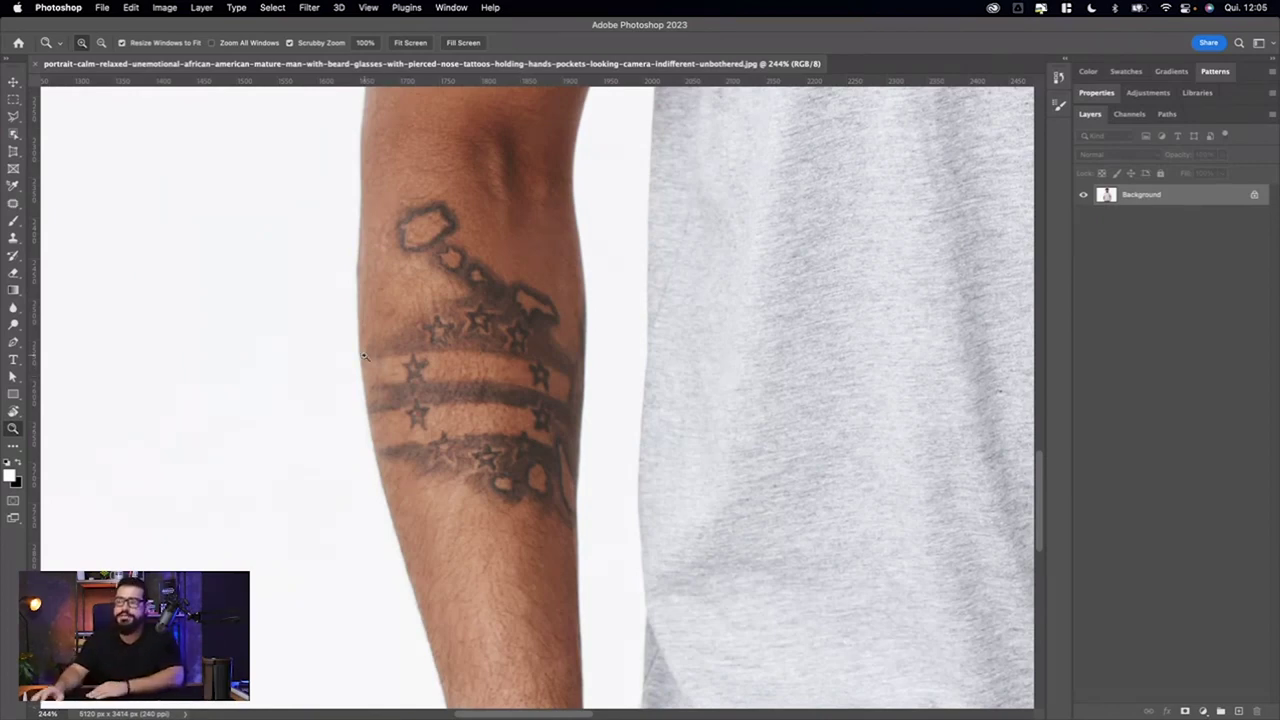
click(13, 204)
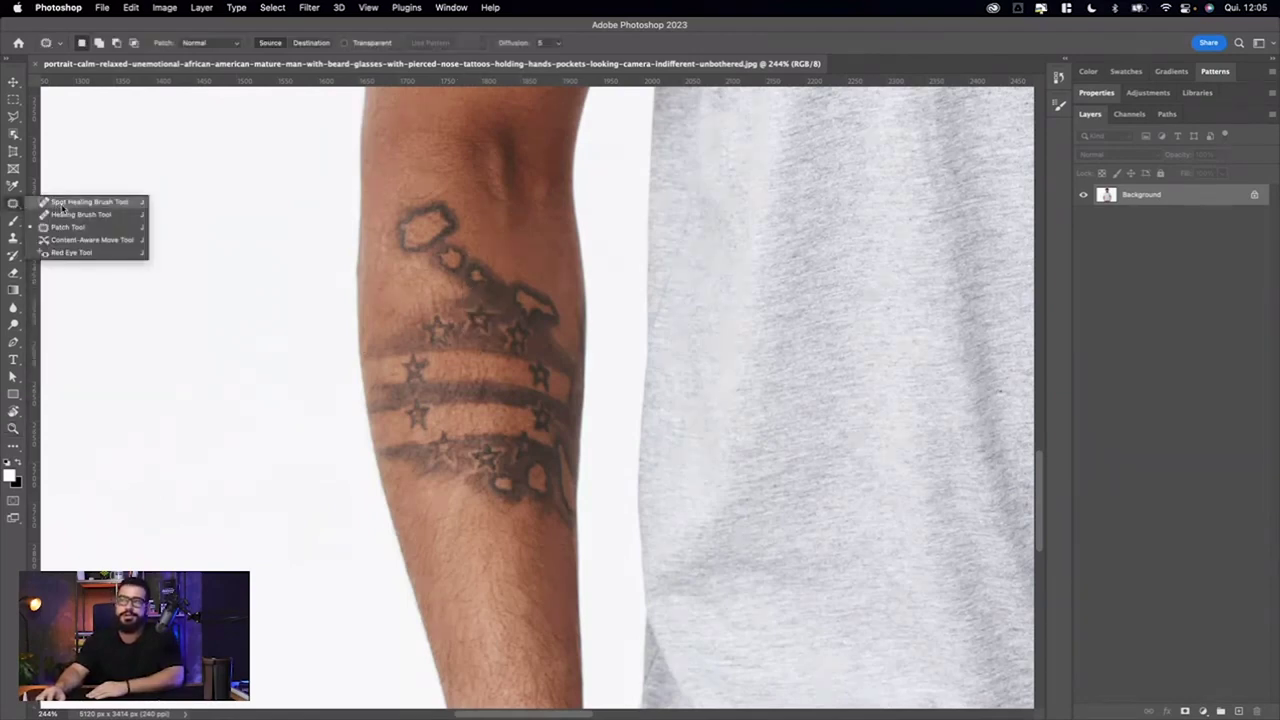
- Spot-heal the forearm tattoo in one stroke, review at fit-to-screen, then undo it
click(63, 205)
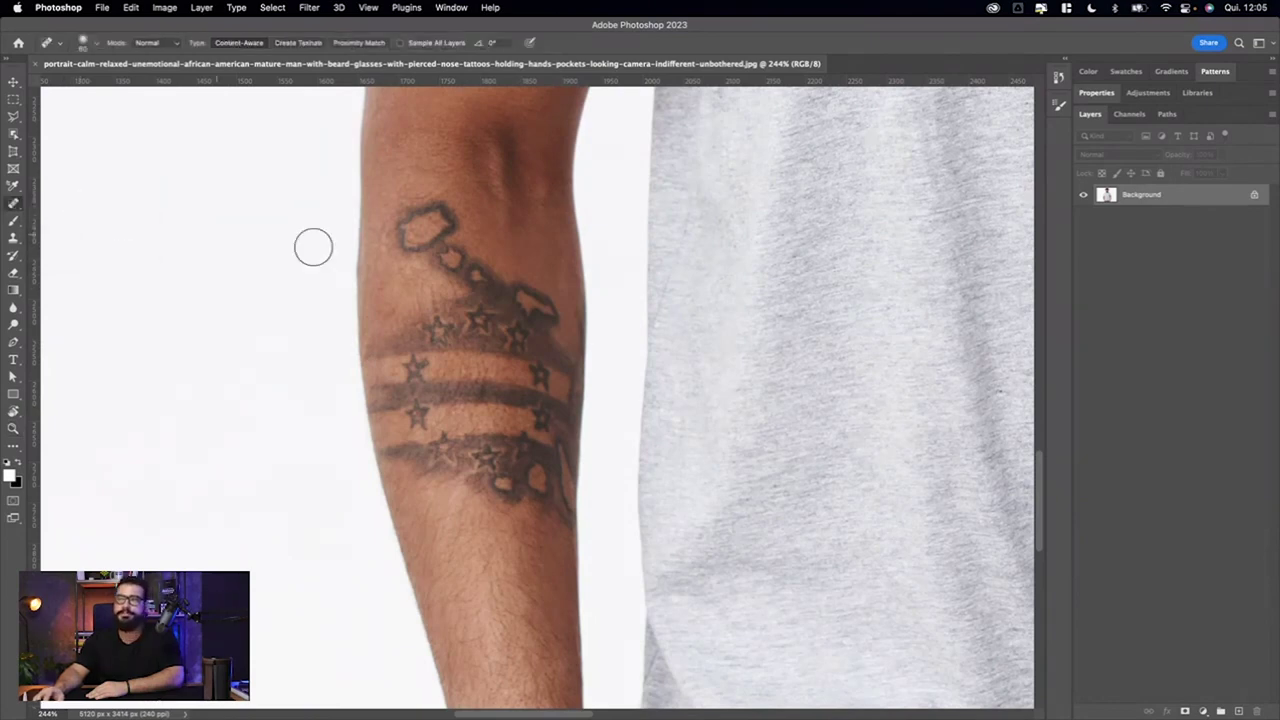
scroll(466, 257, up, 1)
scroll(434, 266, up, 1)
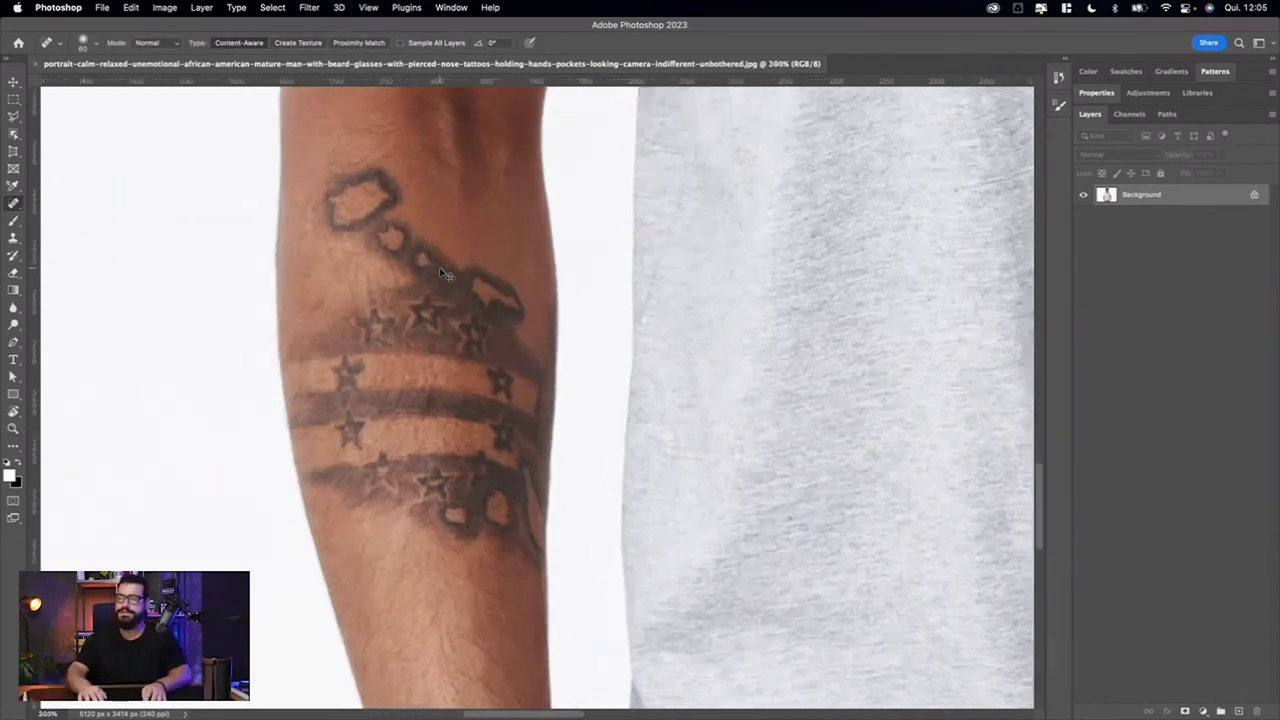
scroll(438, 267, up, 1)
mouse_move(330, 235)
mouse_down()
mouse_move(400, 405)
mouse_move(488, 403)
mouse_move(495, 340)
mouse_up()
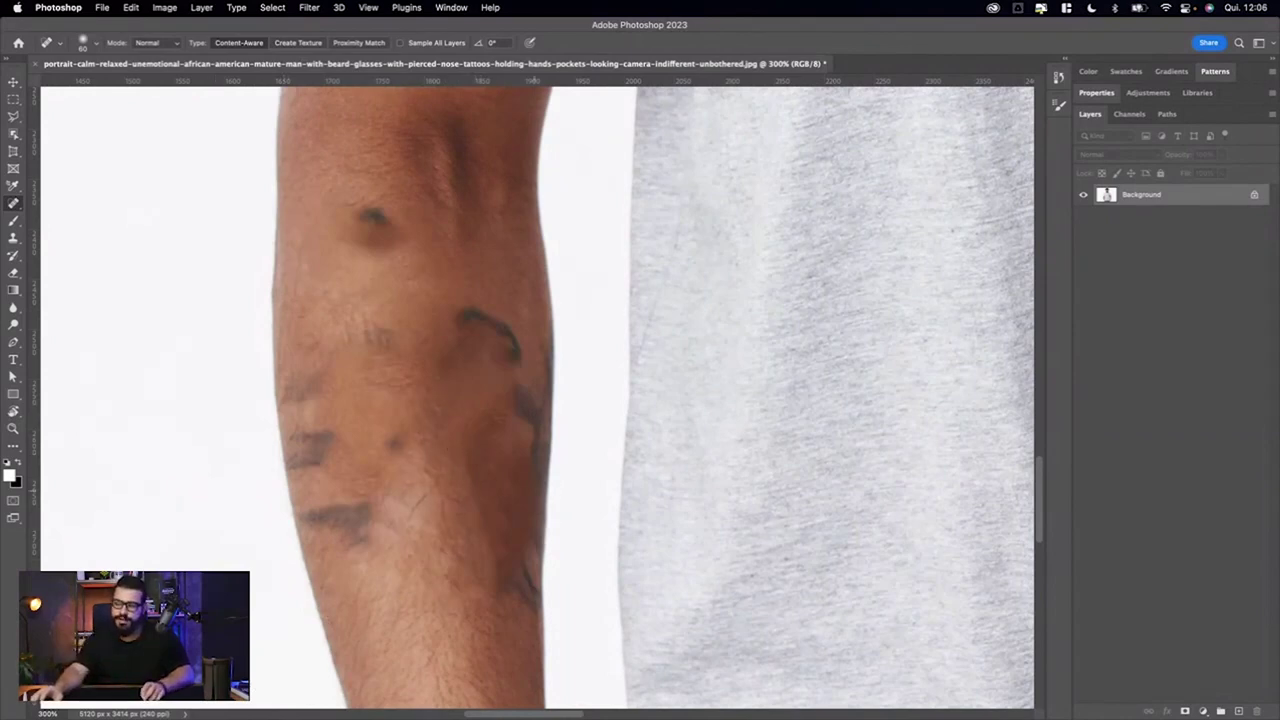
key(super+0)
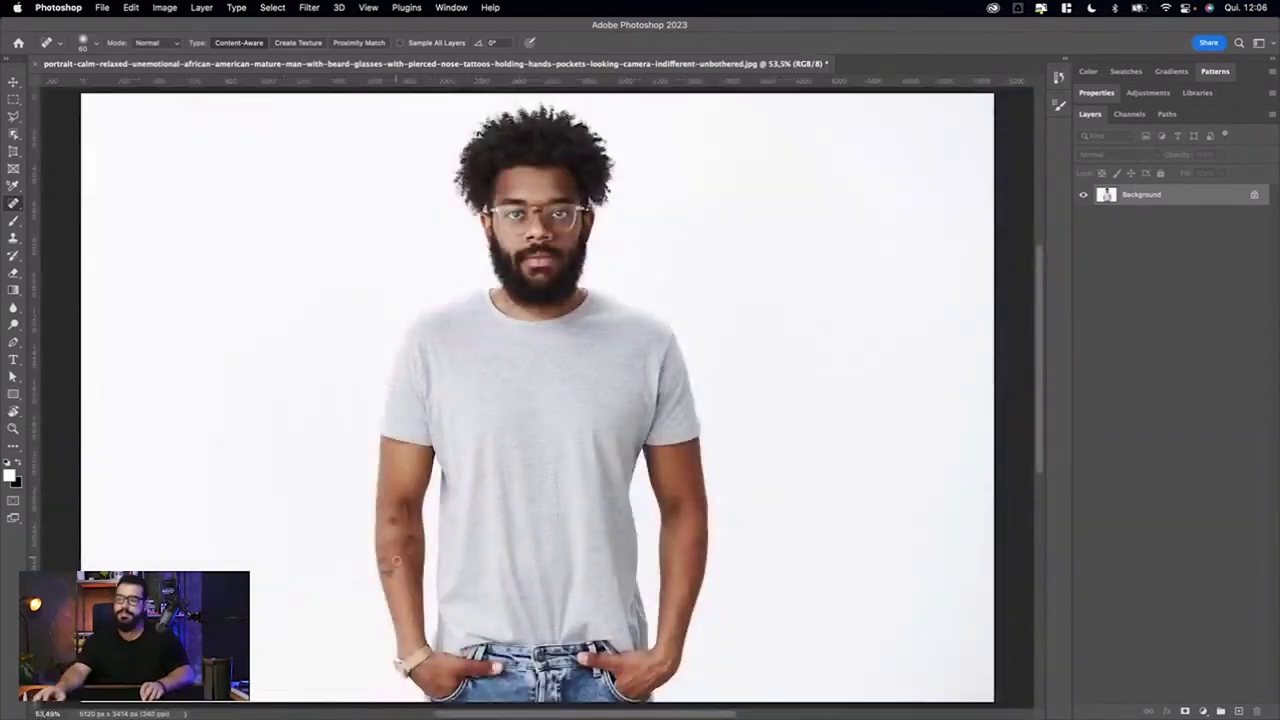
key(super+z)
- At about 585%, spot-heal the hexagon and small outlined shapes at the tattoo's top
scroll(407, 580, up, 10)
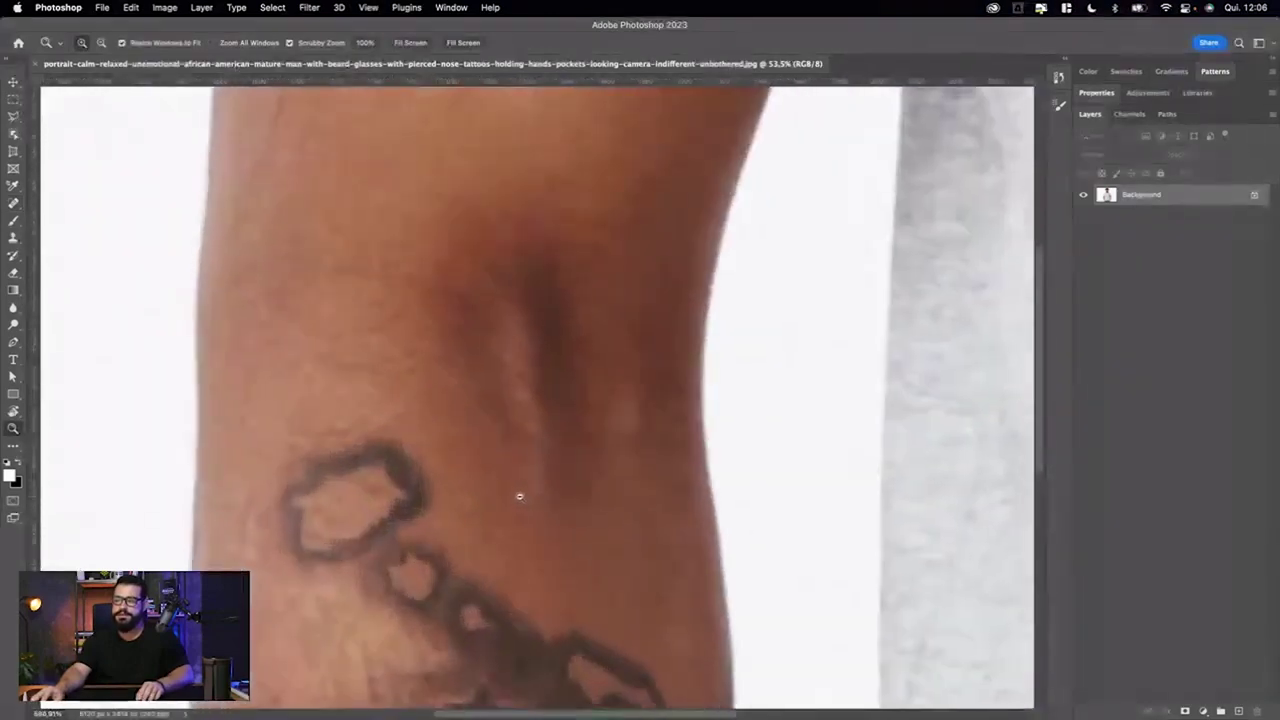
drag(436, 400, 431, 318)
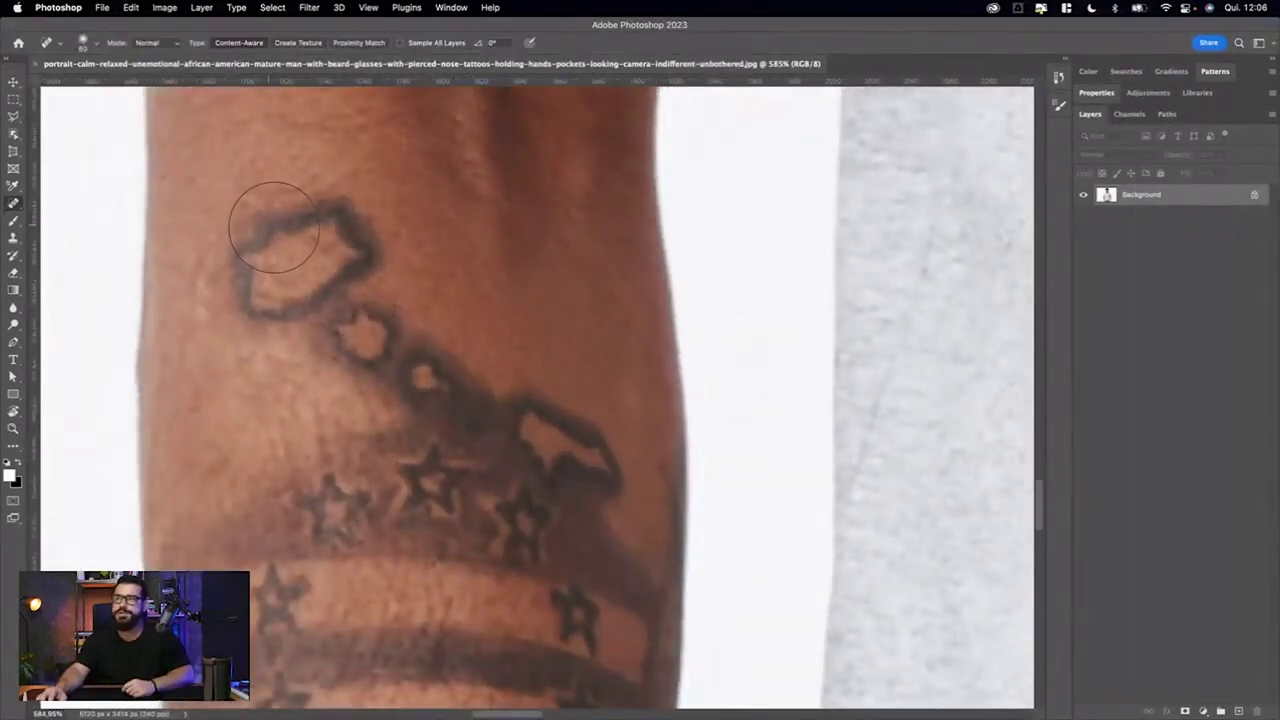
drag(255, 280, 385, 240)
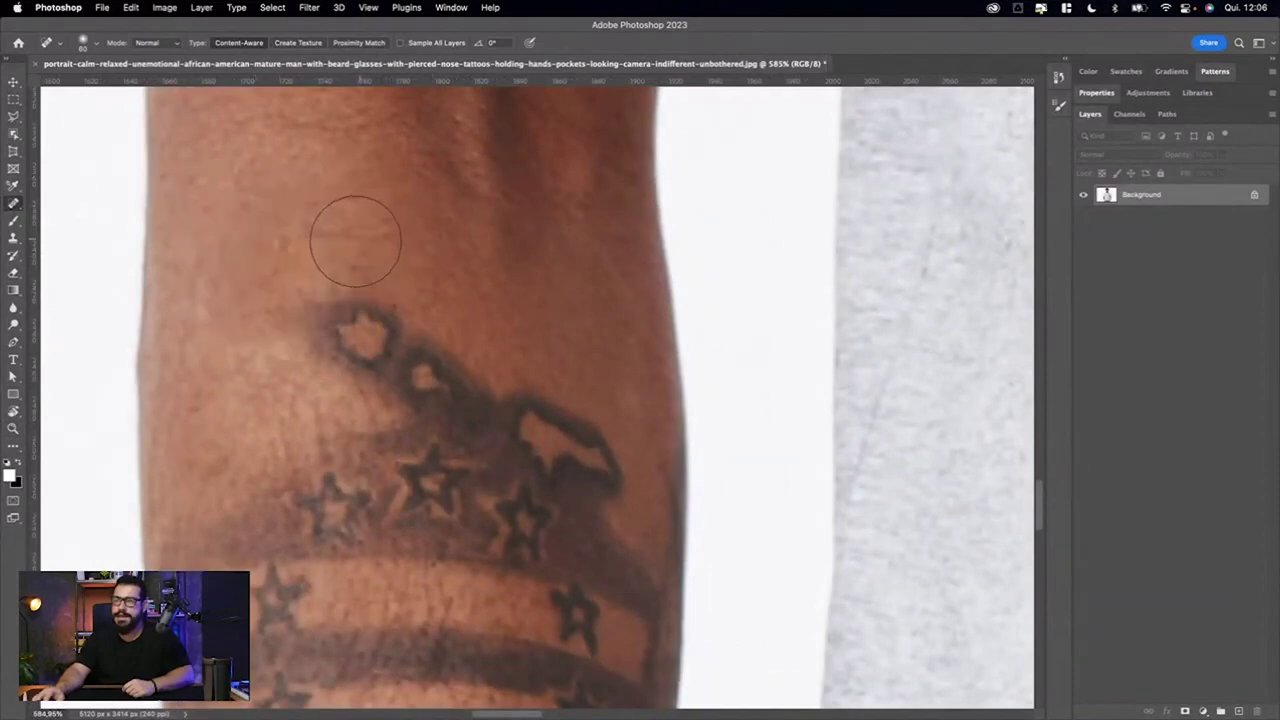
drag(386, 443, 317, 391)
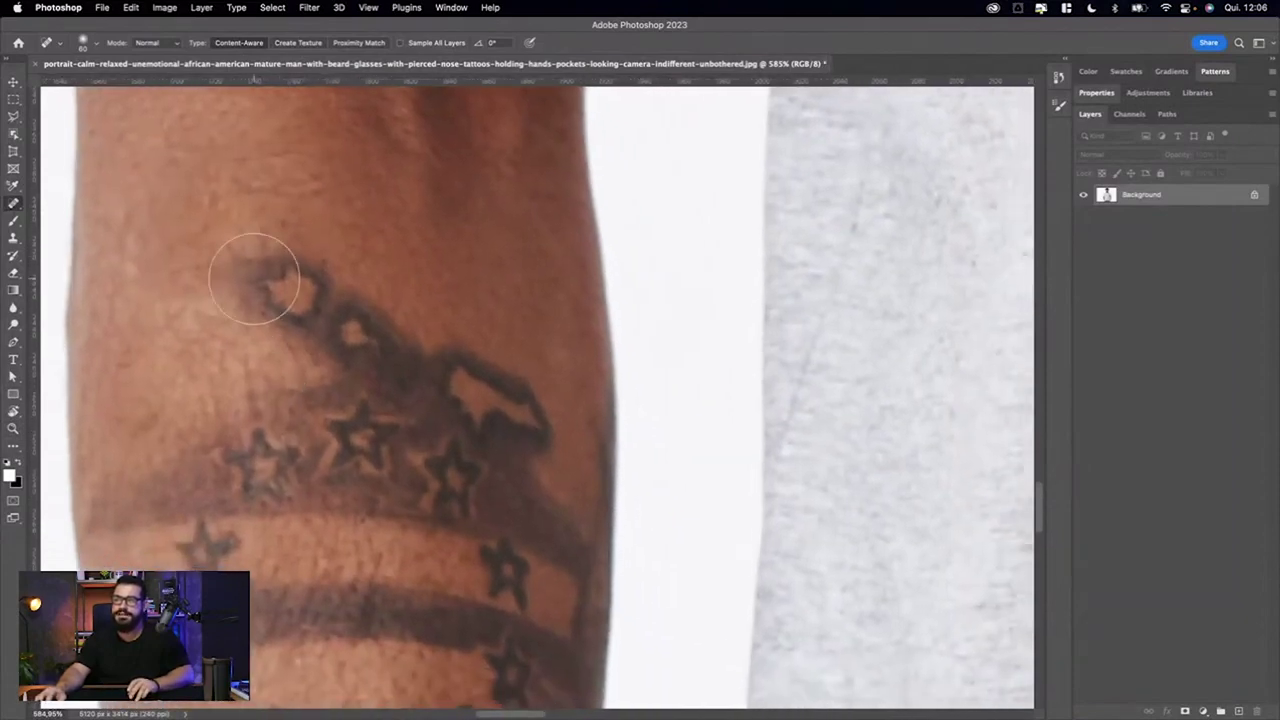
drag(240, 280, 302, 304)
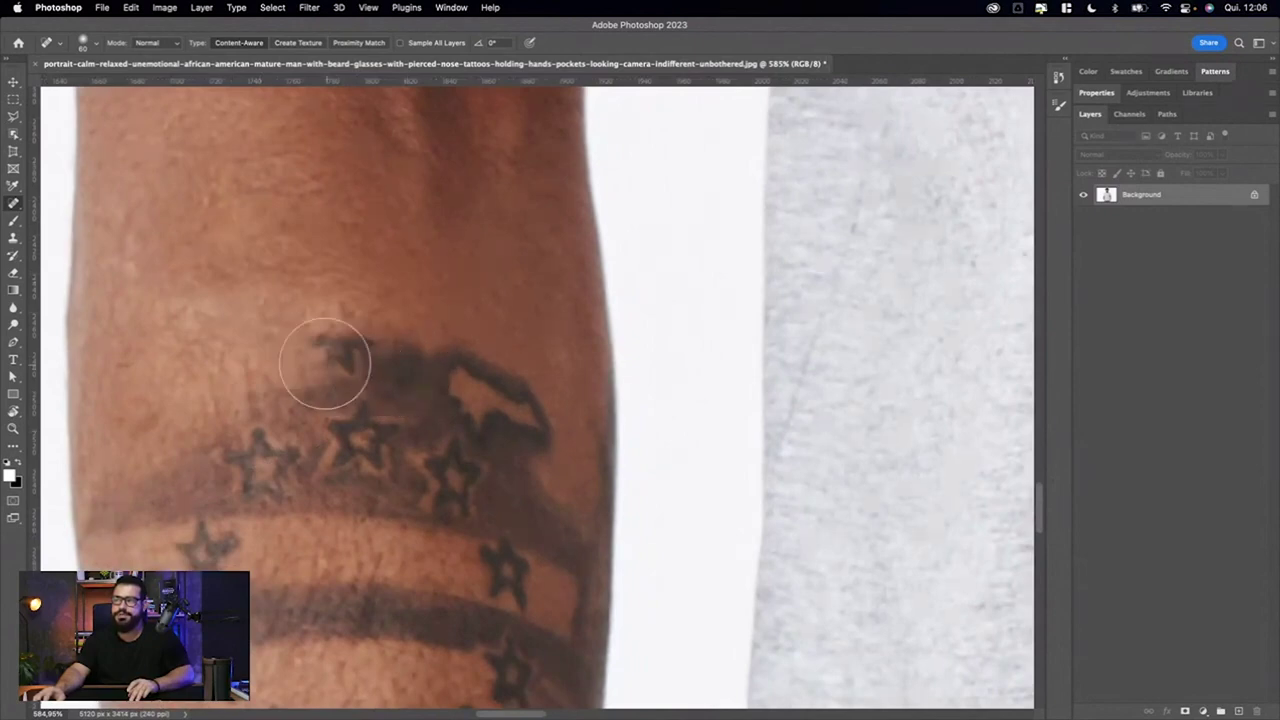
mouse_move(340, 360)
mouse_down()
mouse_move(500, 463)
mouse_move(493, 400)
mouse_move(520, 374)
mouse_up()
drag(171, 415, 430, 370)
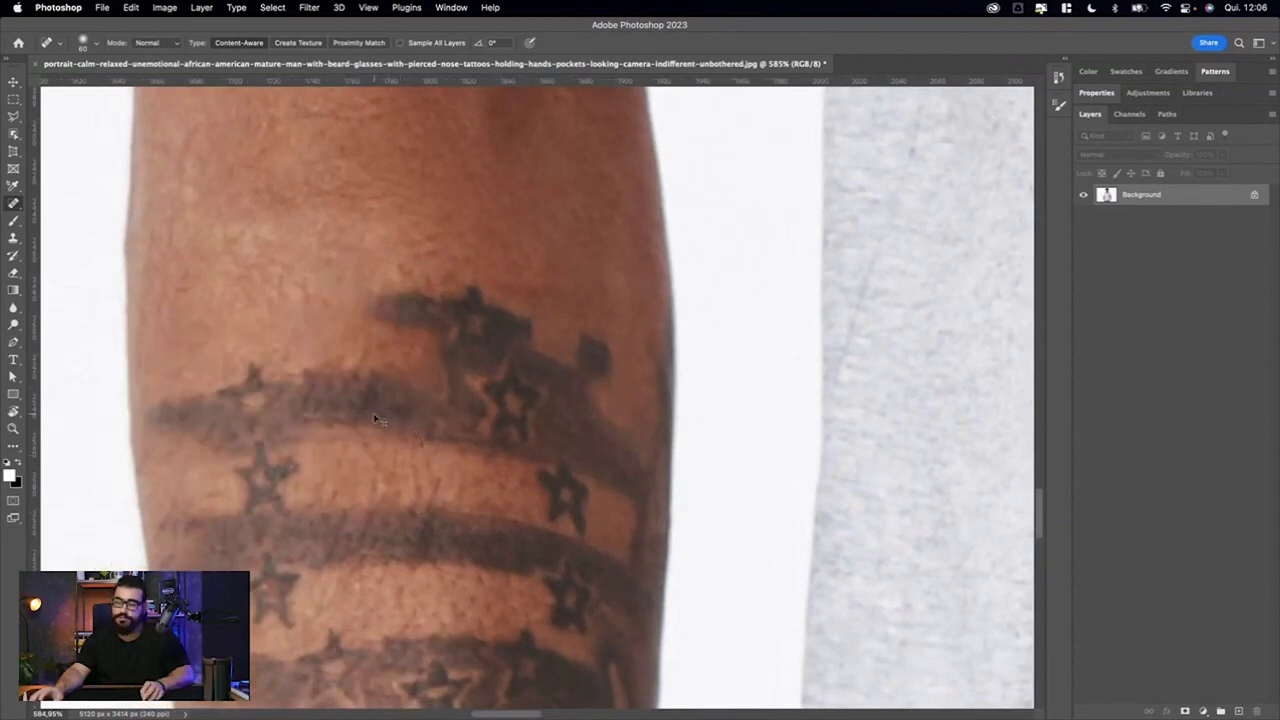
drag(334, 300, 515, 298)
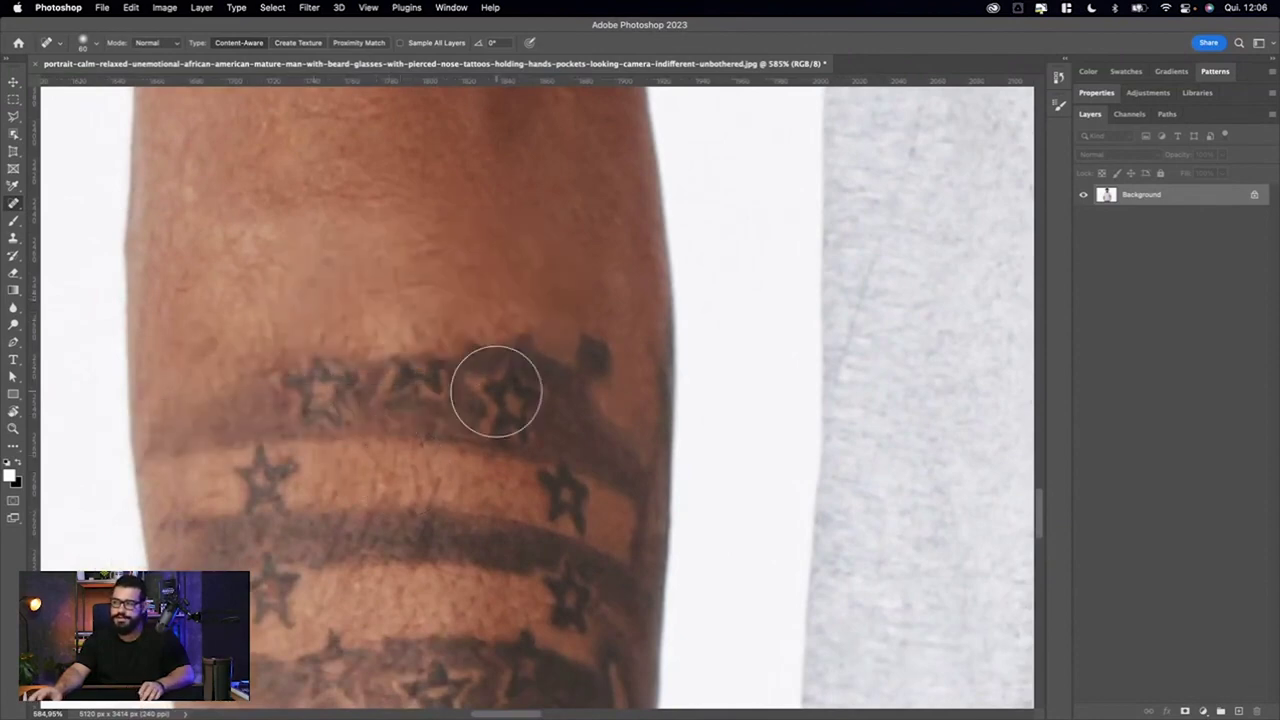
right_click(394, 239)
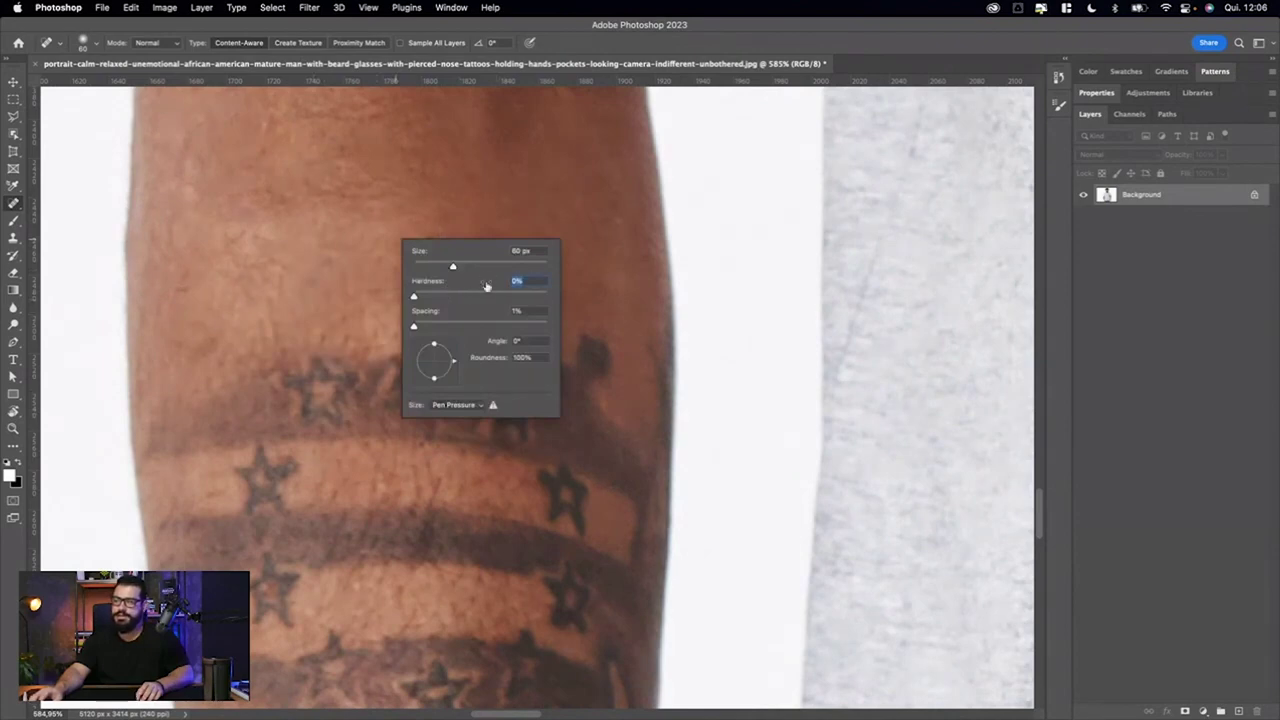
- Set brush hardness to 5 and heal the dark blotches along the arm's edge
text(5)
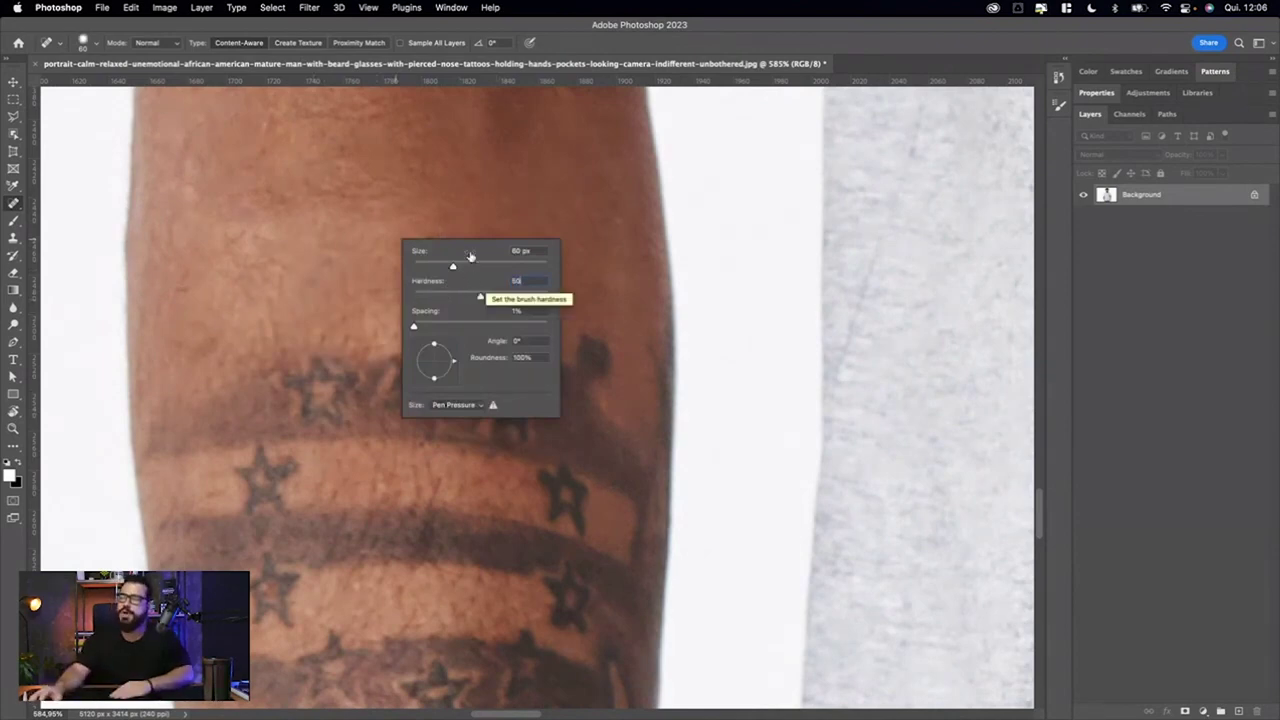
key(Return)
mouse_move(300, 330)
mouse_down()
mouse_move(607, 324)
mouse_move(607, 410)
mouse_up()
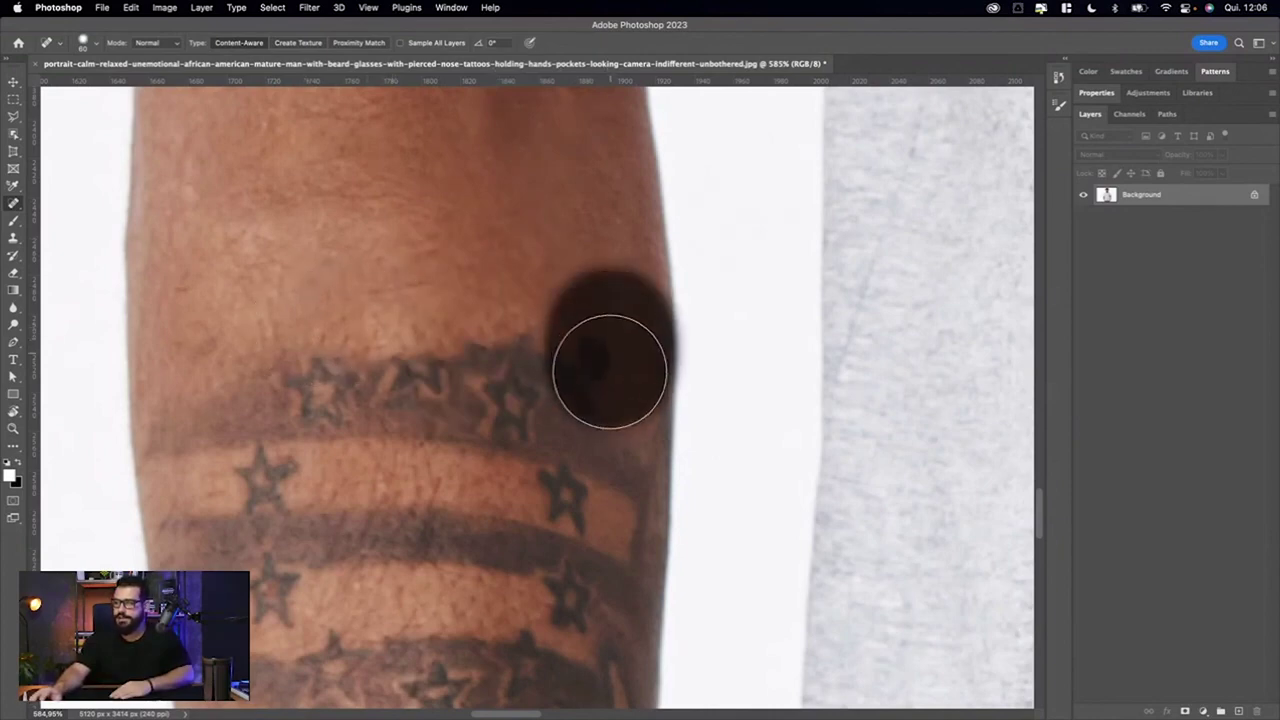
click(638, 374)
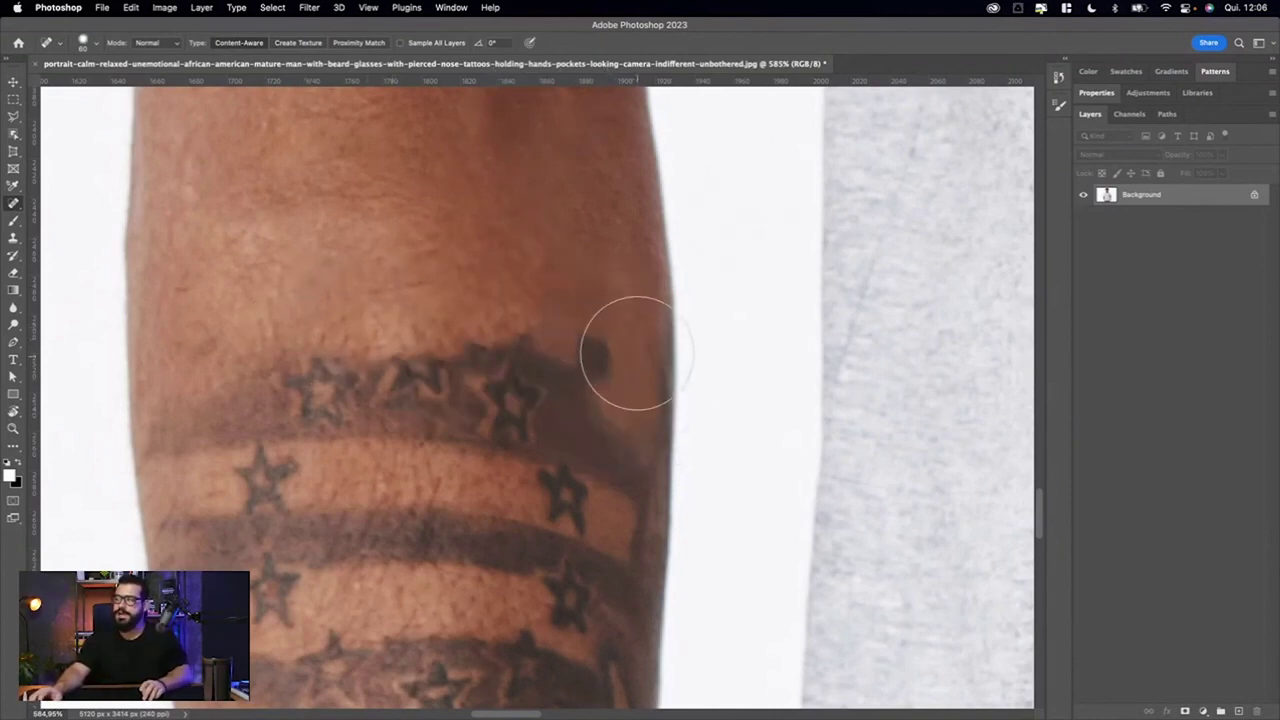
drag(641, 351, 640, 395)
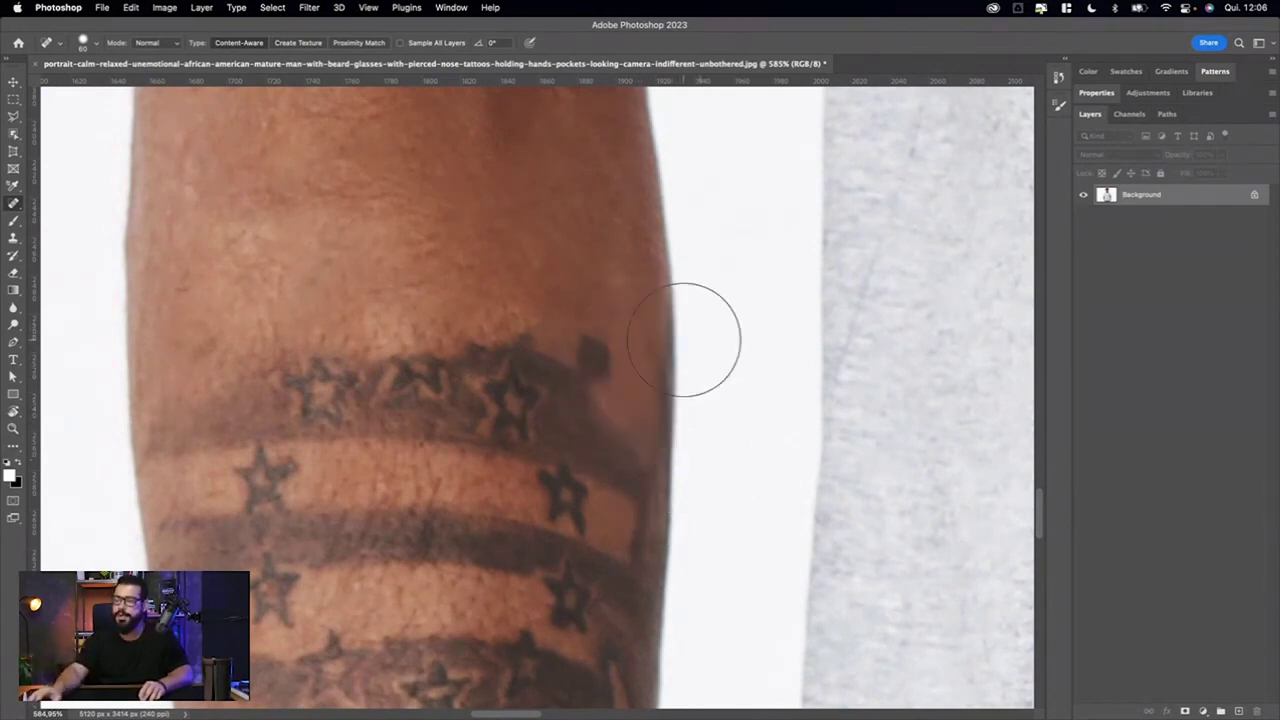
drag(586, 331, 600, 425)
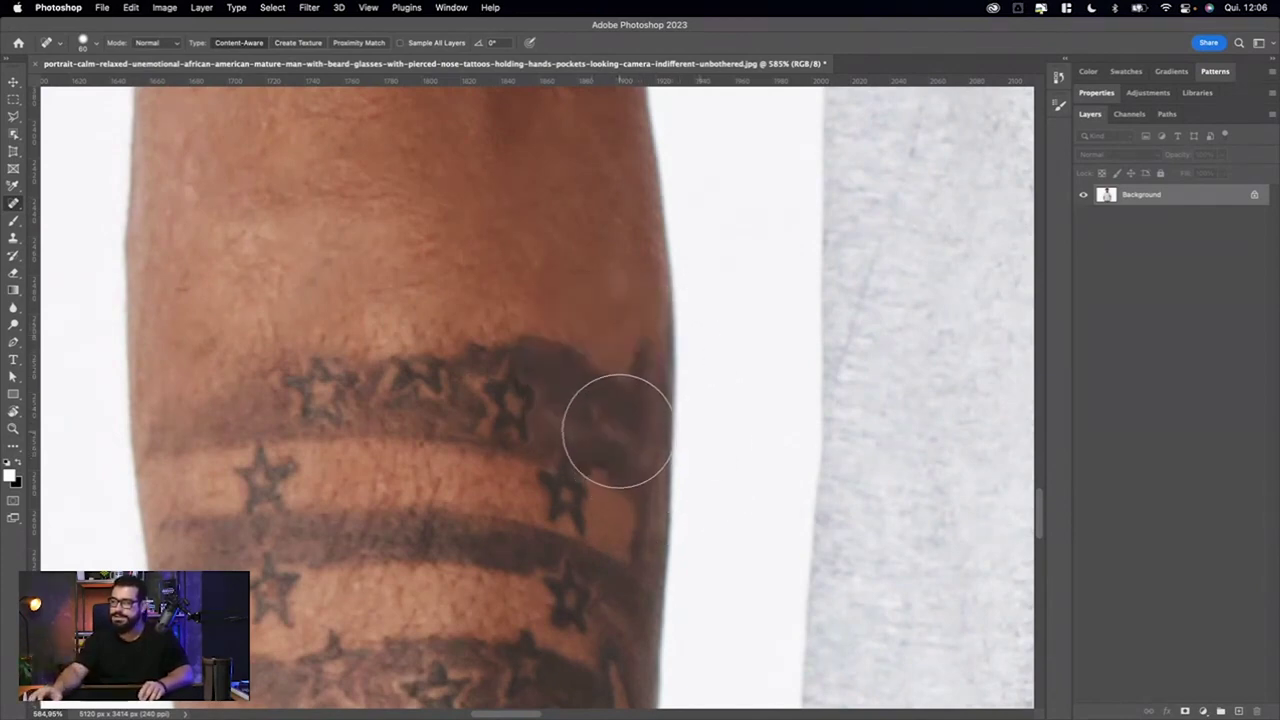
- Heal across the upper star band, then undo the last stroke so it reappears
drag(371, 294, 550, 350)
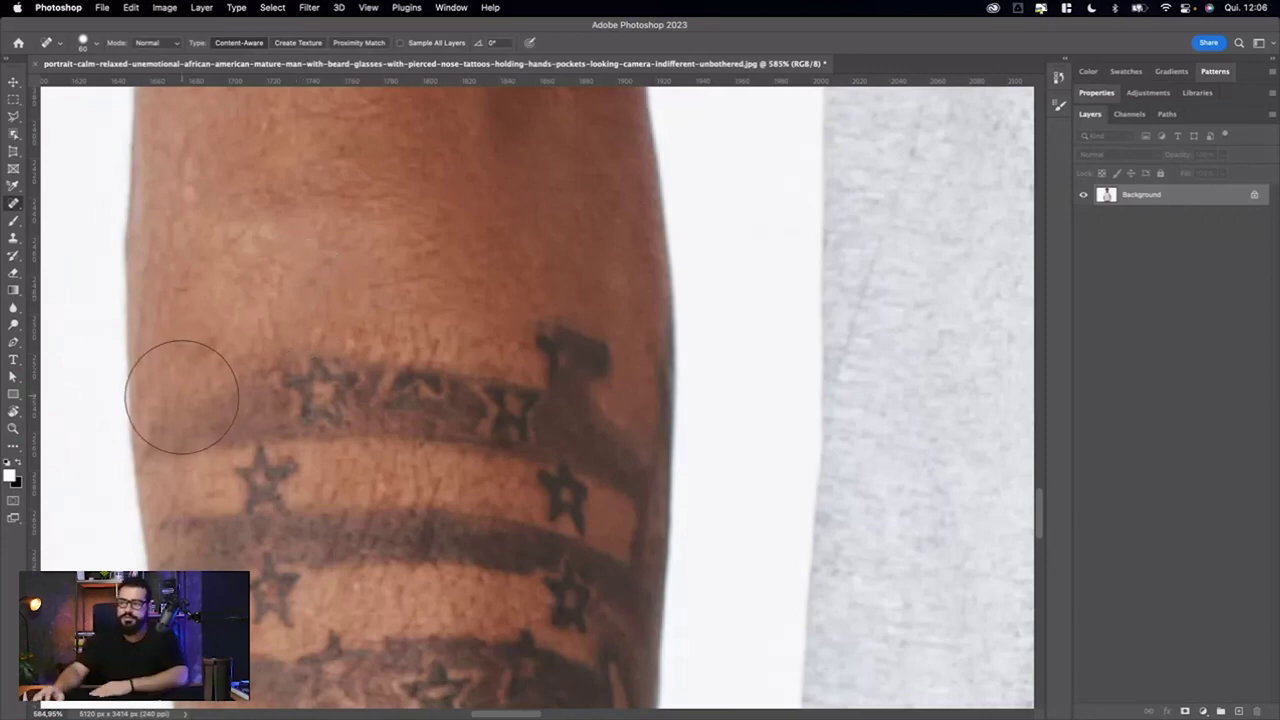
drag(181, 397, 368, 378)
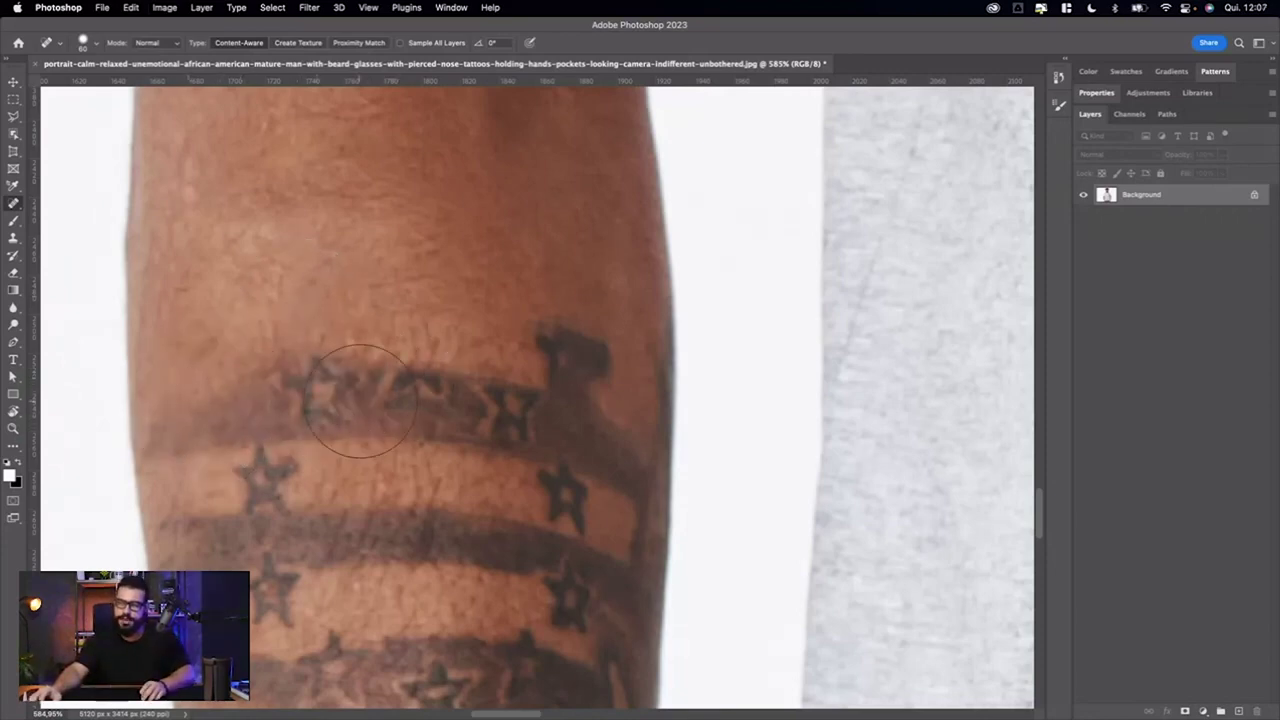
drag(196, 378, 590, 365)
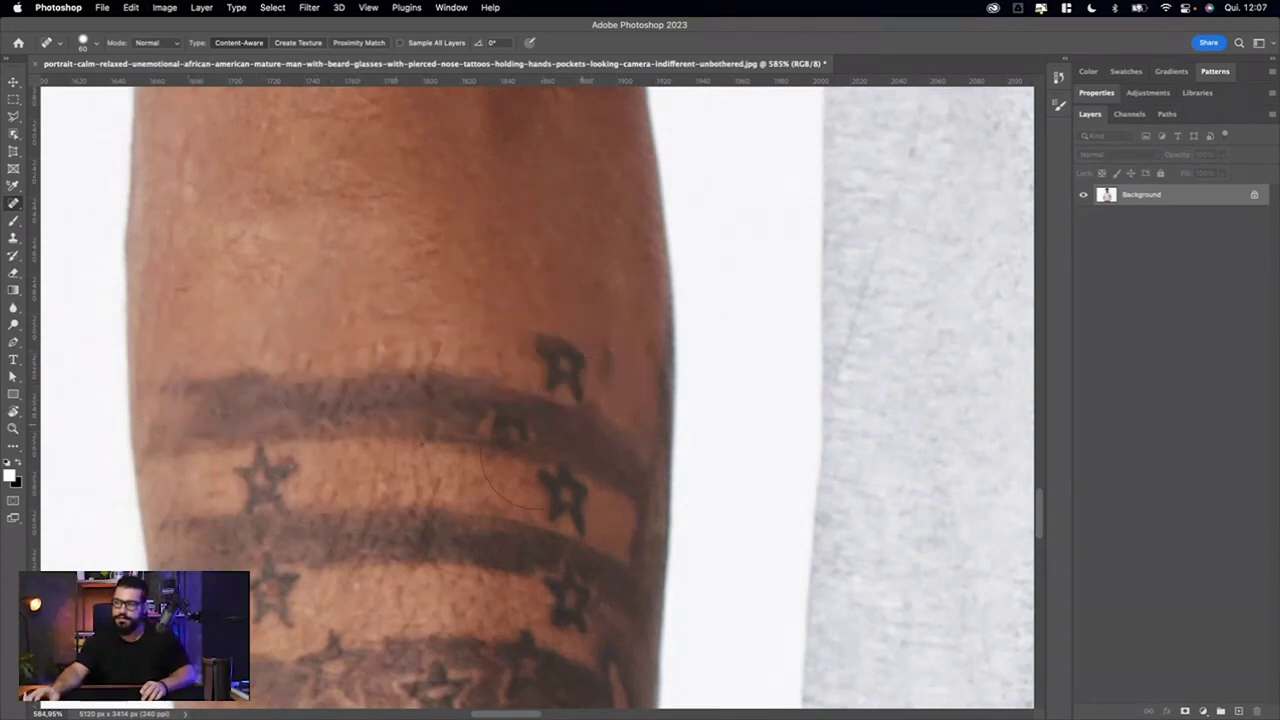
drag(196, 410, 550, 400)
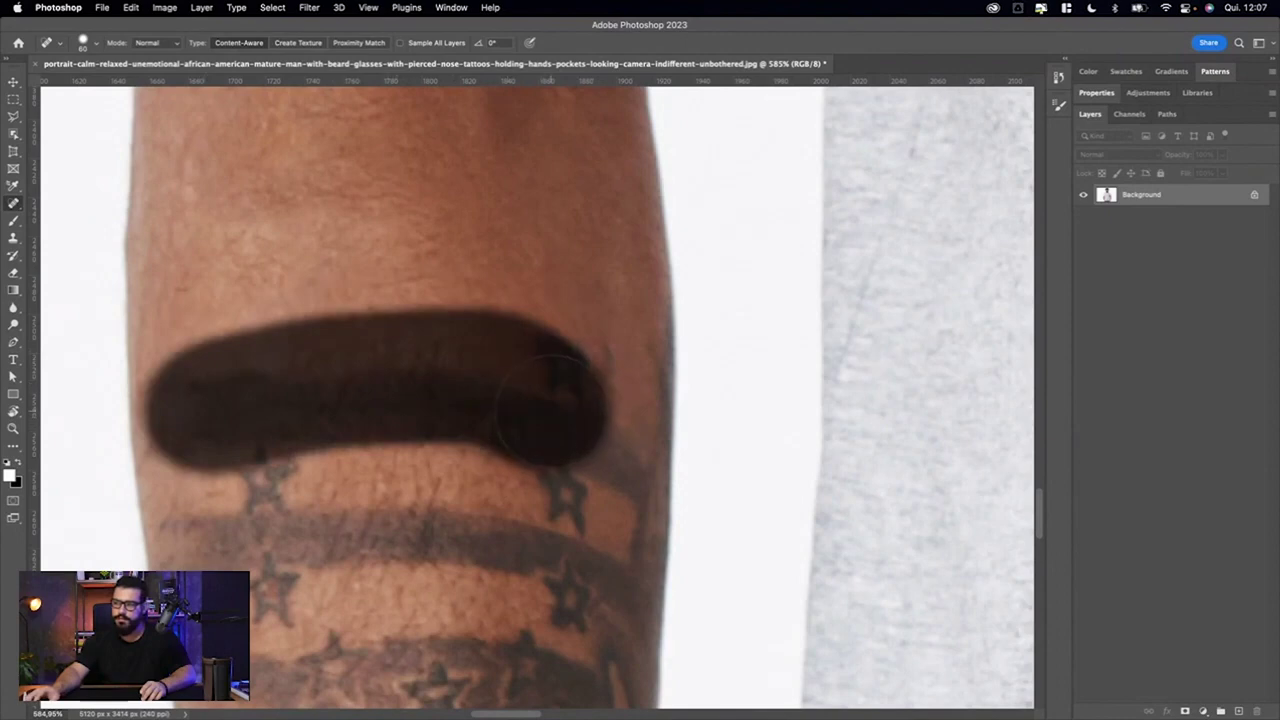
key(ctrl+z)
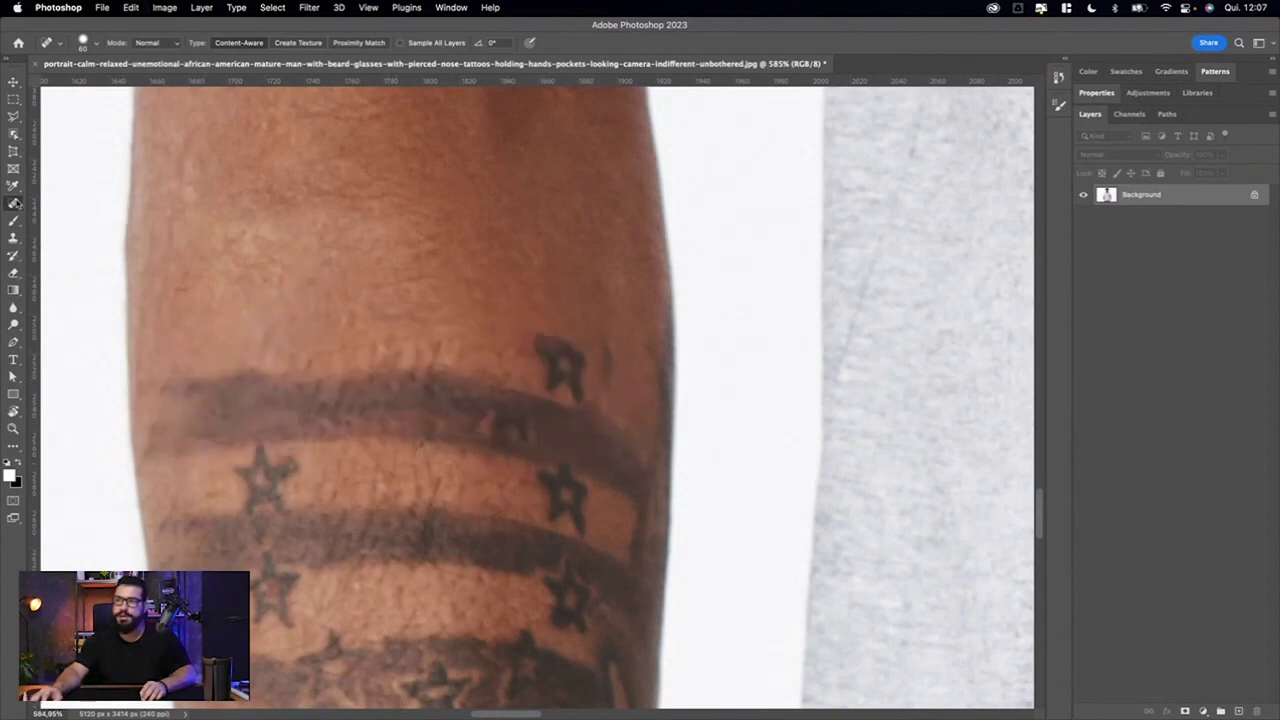
right_click(13, 203)
- Patch the upper and middle tattoo bands with clean skin from above
click(80, 226)
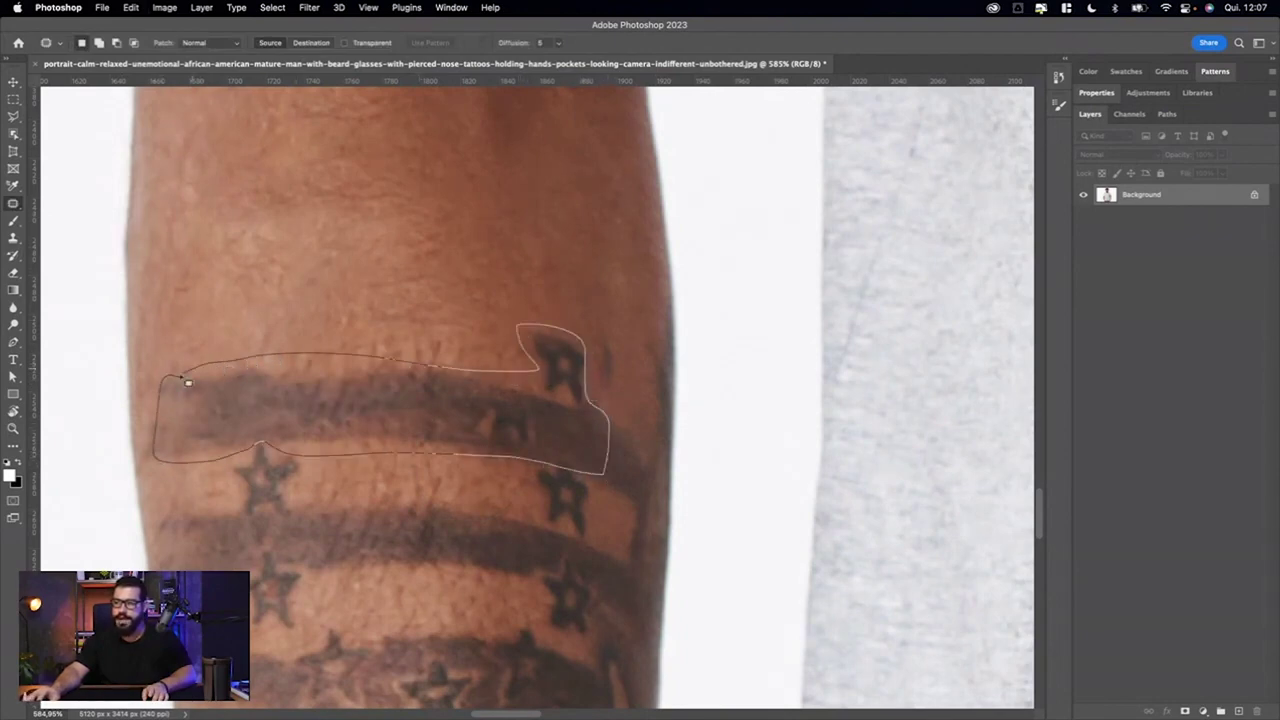
drag(371, 400, 369, 249)
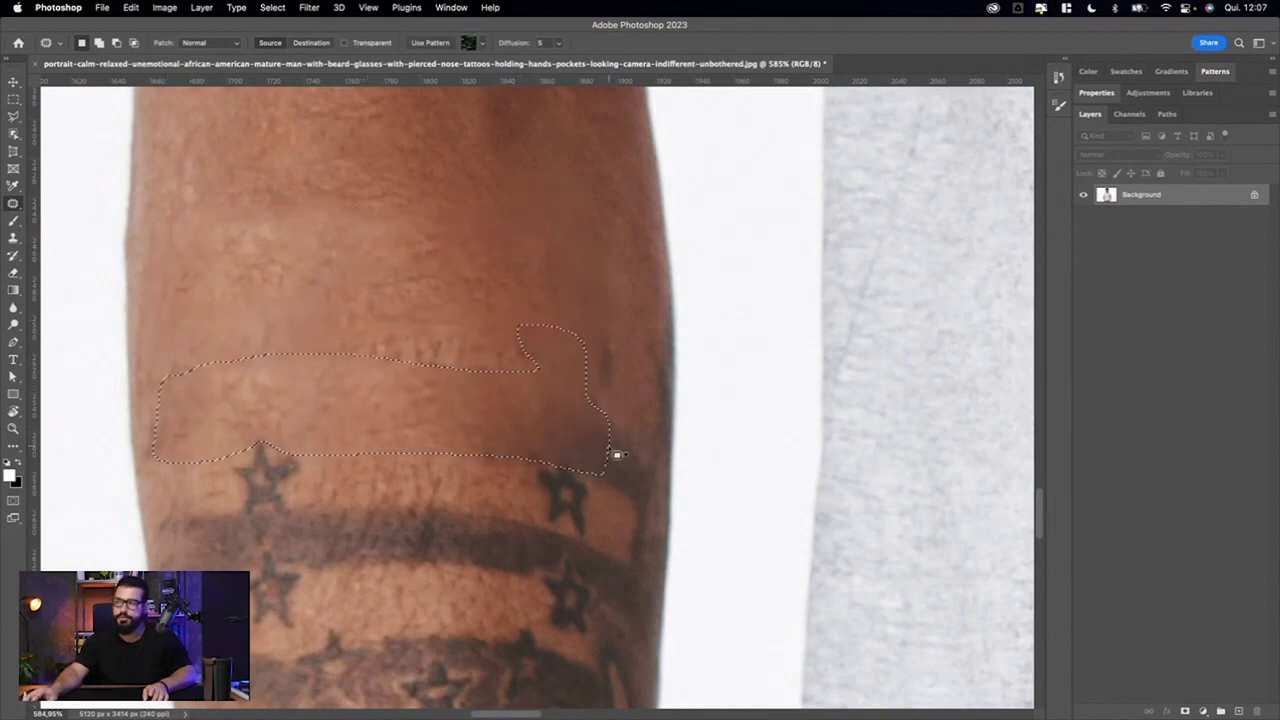
scroll(511, 457, down, 3)
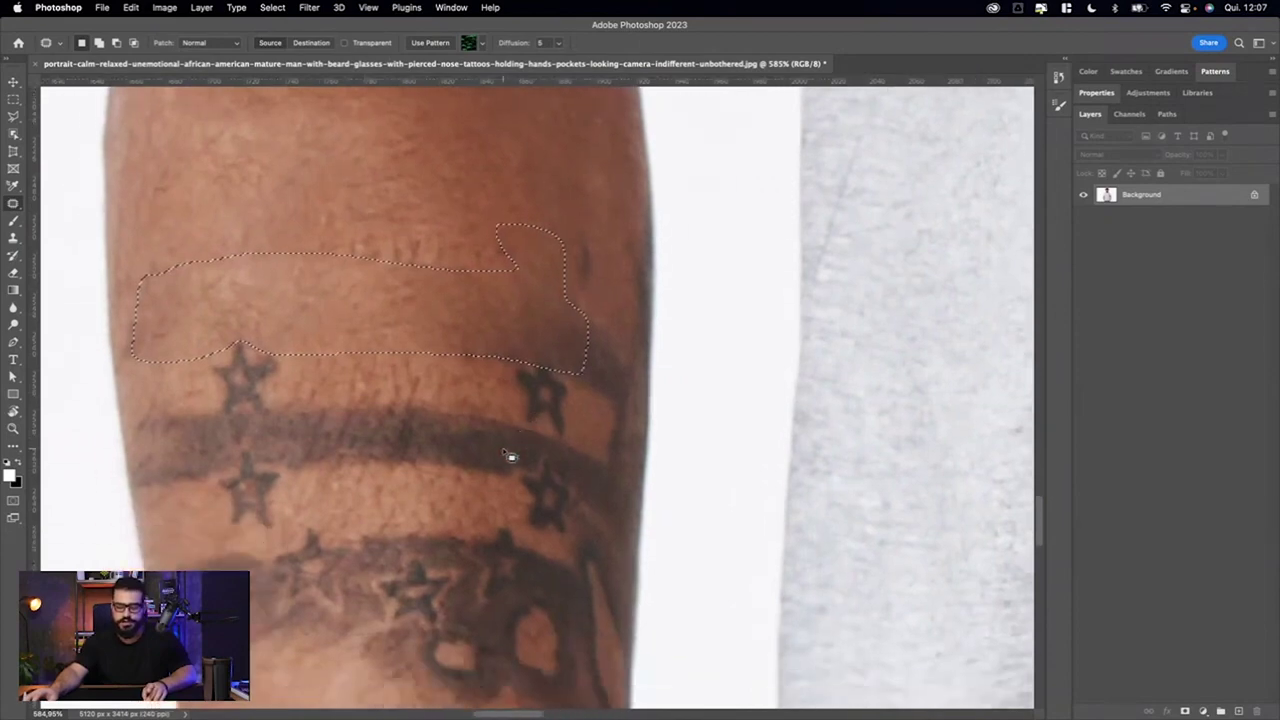
key(ctrl+d)
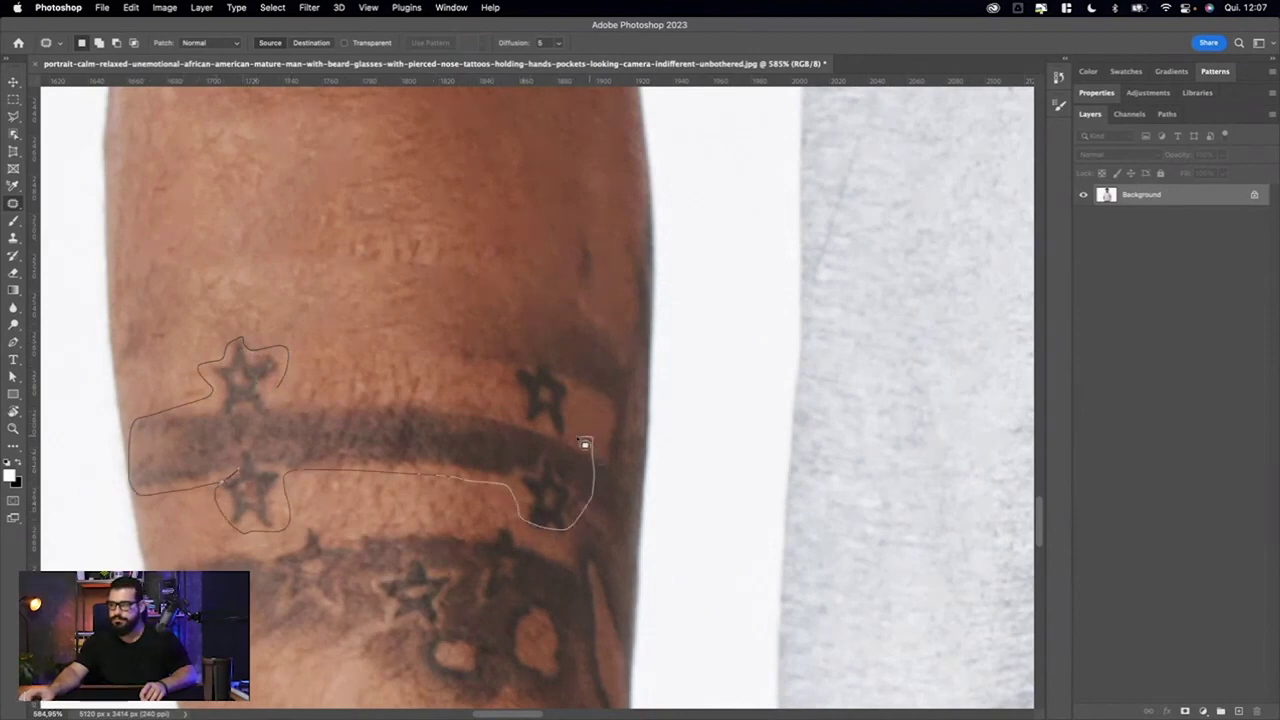
drag(369, 396, 292, 386)
drag(334, 423, 344, 229)
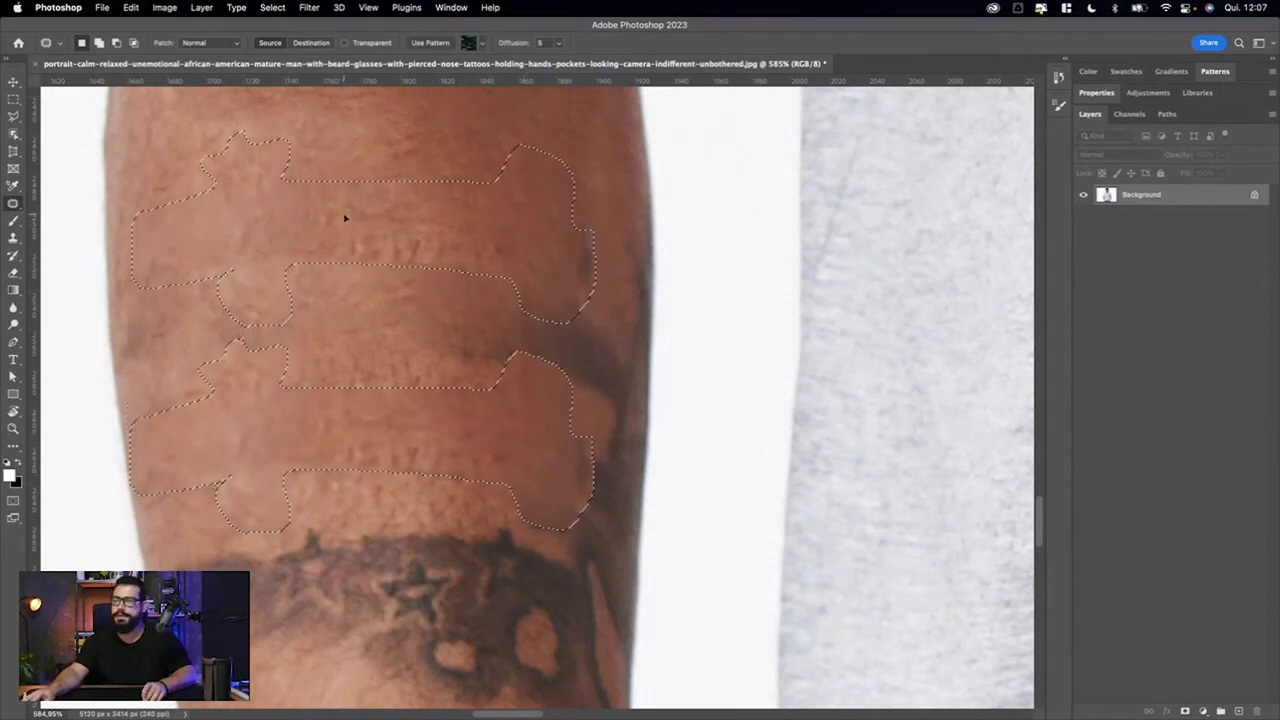
key(ctrl+d)
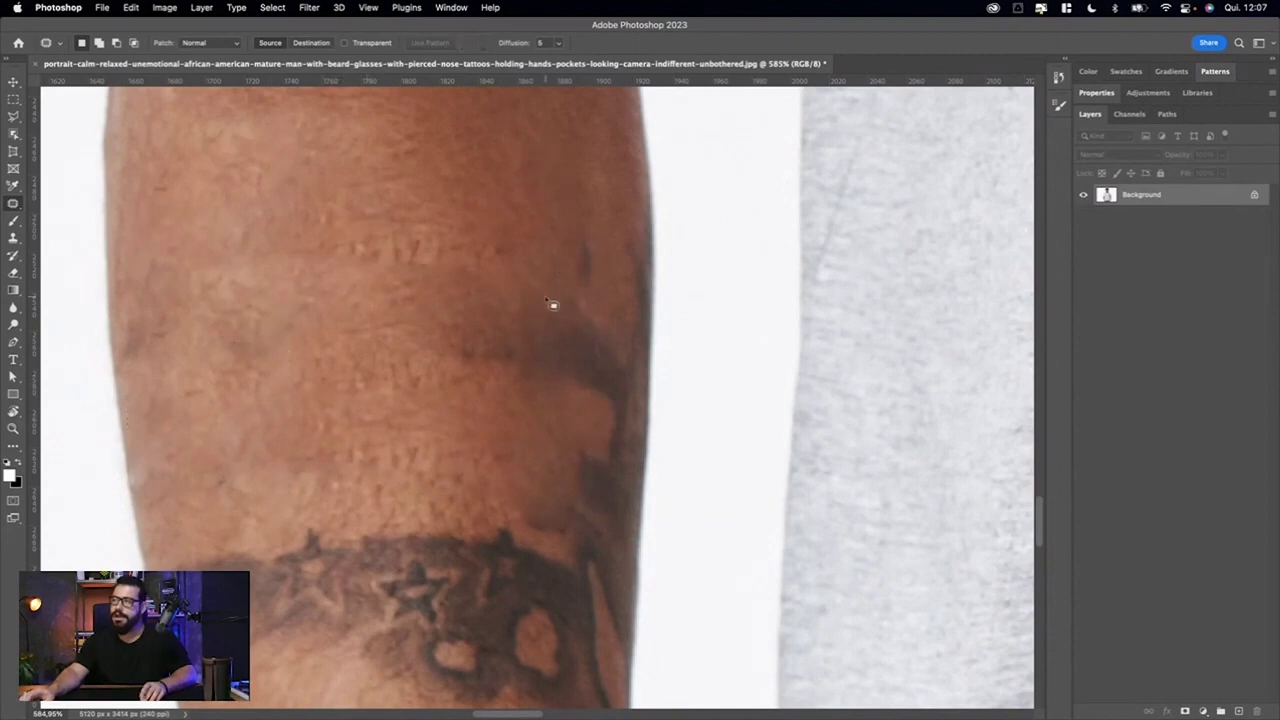
scroll(624, 405, down, 3)
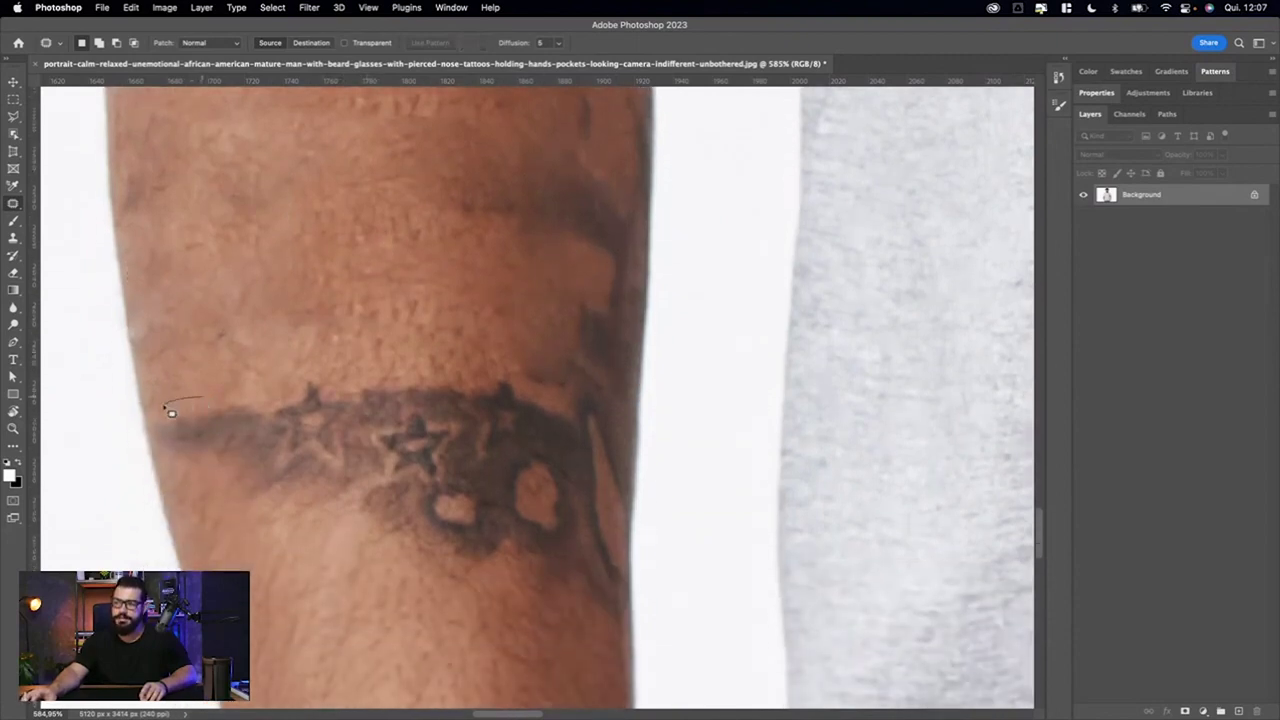
- Patch the lowest tattoo band and its stars with the clean skin above
drag(196, 467, 461, 567)
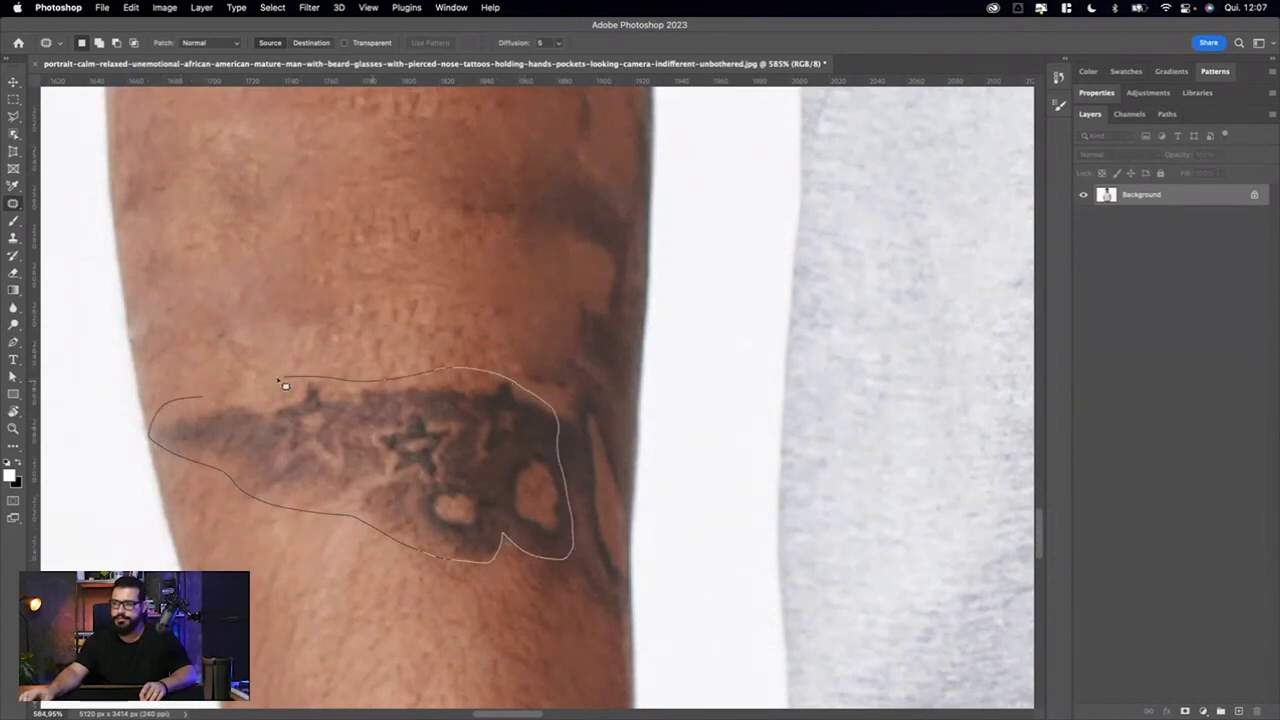
drag(281, 432, 284, 335)
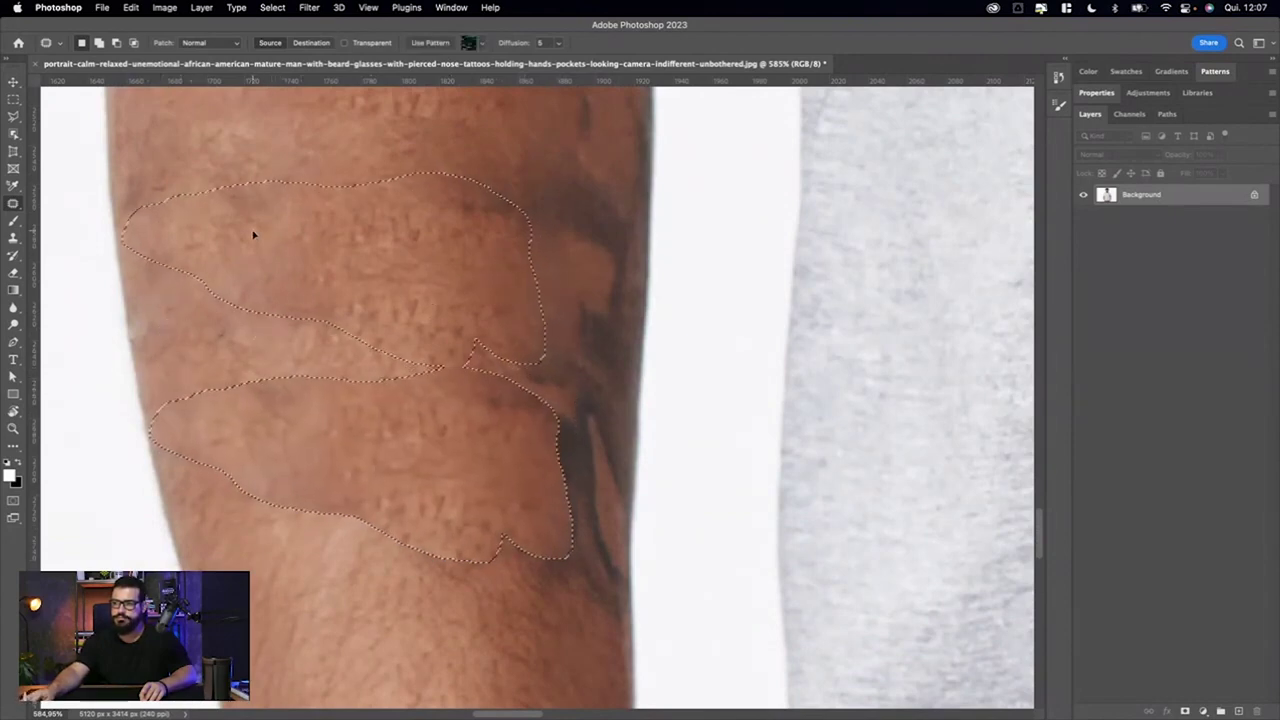
drag(275, 253, 245, 237)
key(ctrl+d)
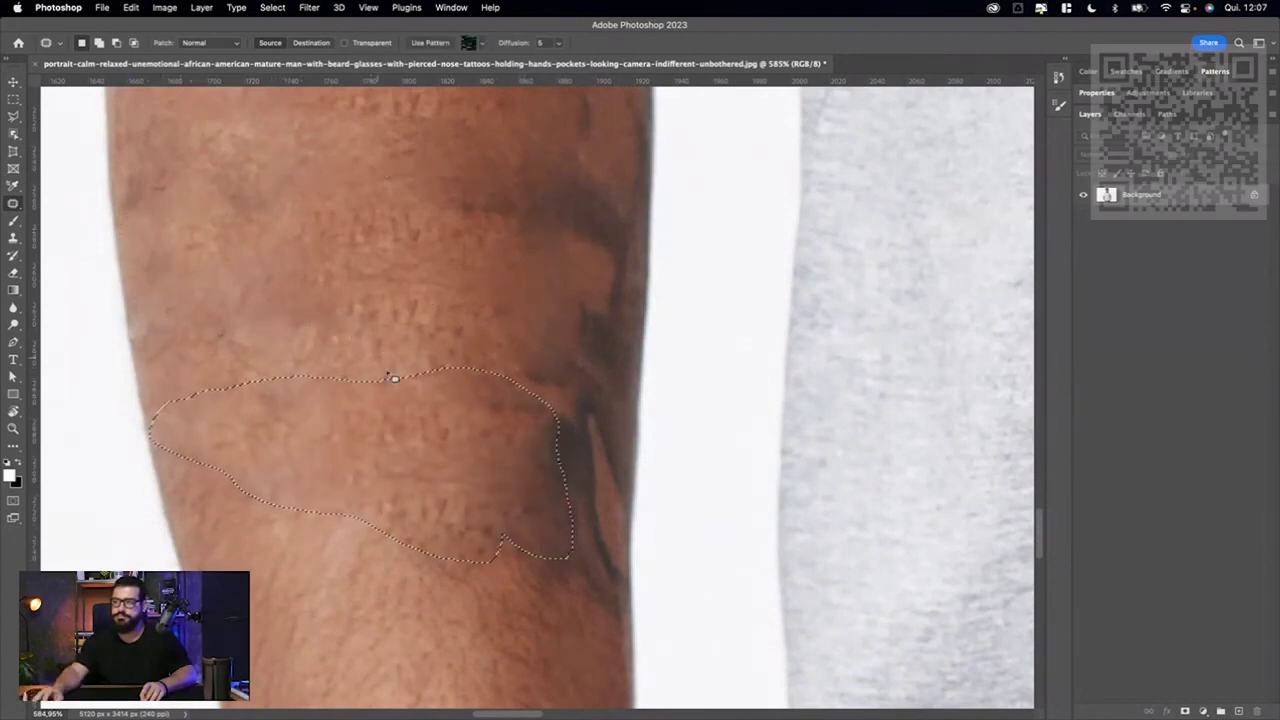
- Try patching the dark remnant near the arm's edge, then undo and deselect it
scroll(460, 466, right, 5)
scroll(460, 466, left, 3)
mouse_move(307, 500)
mouse_down()
mouse_move(486, 586)
mouse_move(466, 466)
mouse_move(423, 414)
mouse_move(321, 505)
mouse_move(242, 375)
mouse_up()
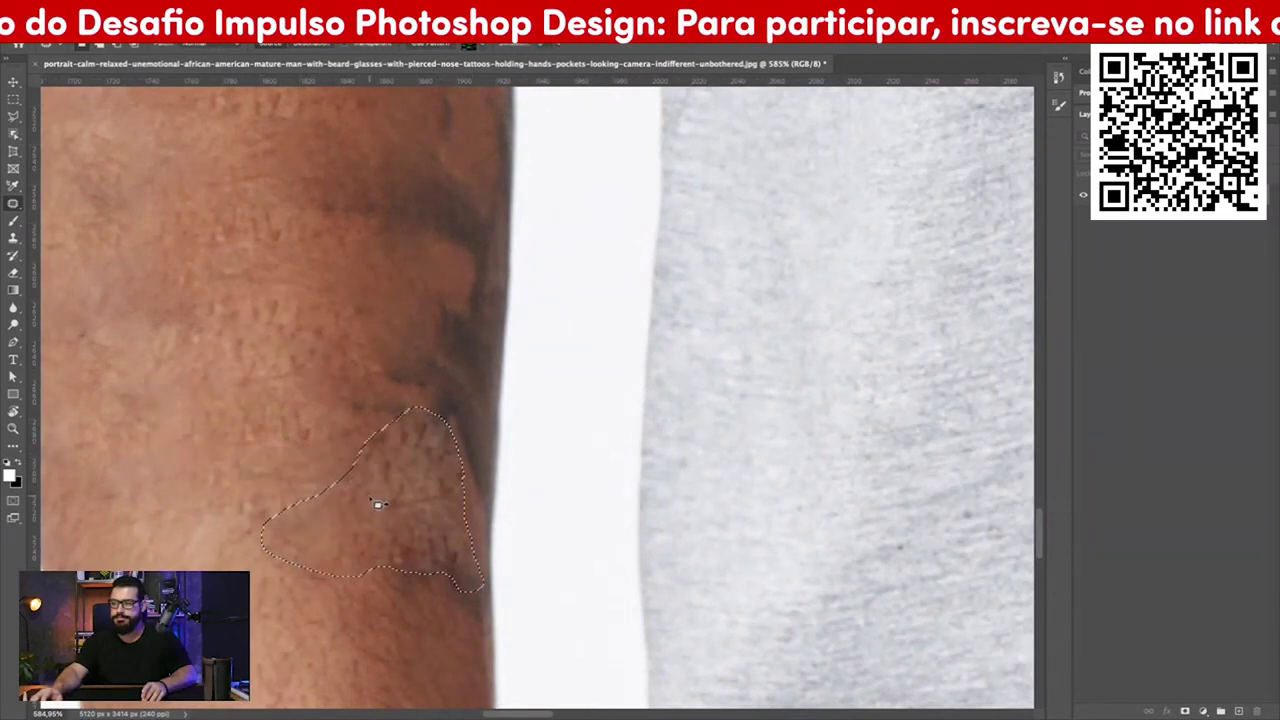
key(ctrl+z)
key(ctrl+d)
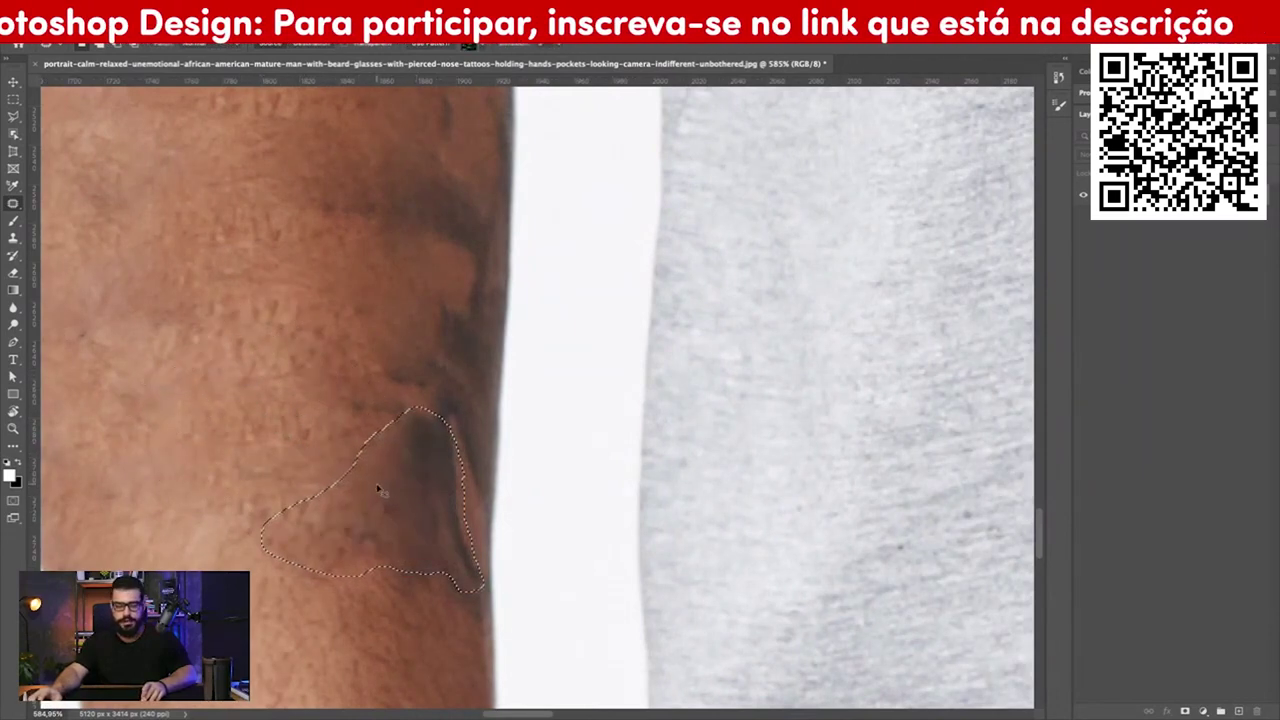
right_click(13, 203)
click(88, 201)
- Spot-heal the small dark spots and crease near the forearm's edge
drag(334, 525, 410, 475)
click(424, 584)
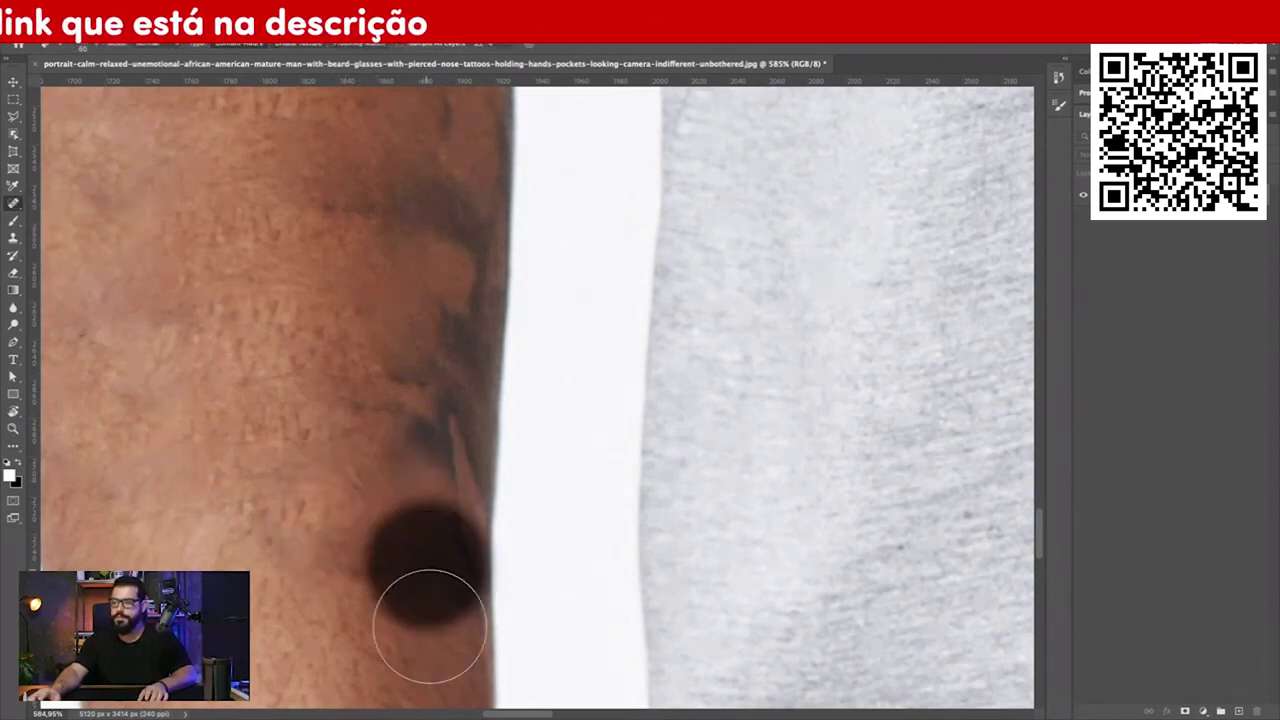
scroll(403, 560, down, 1)
click(372, 520)
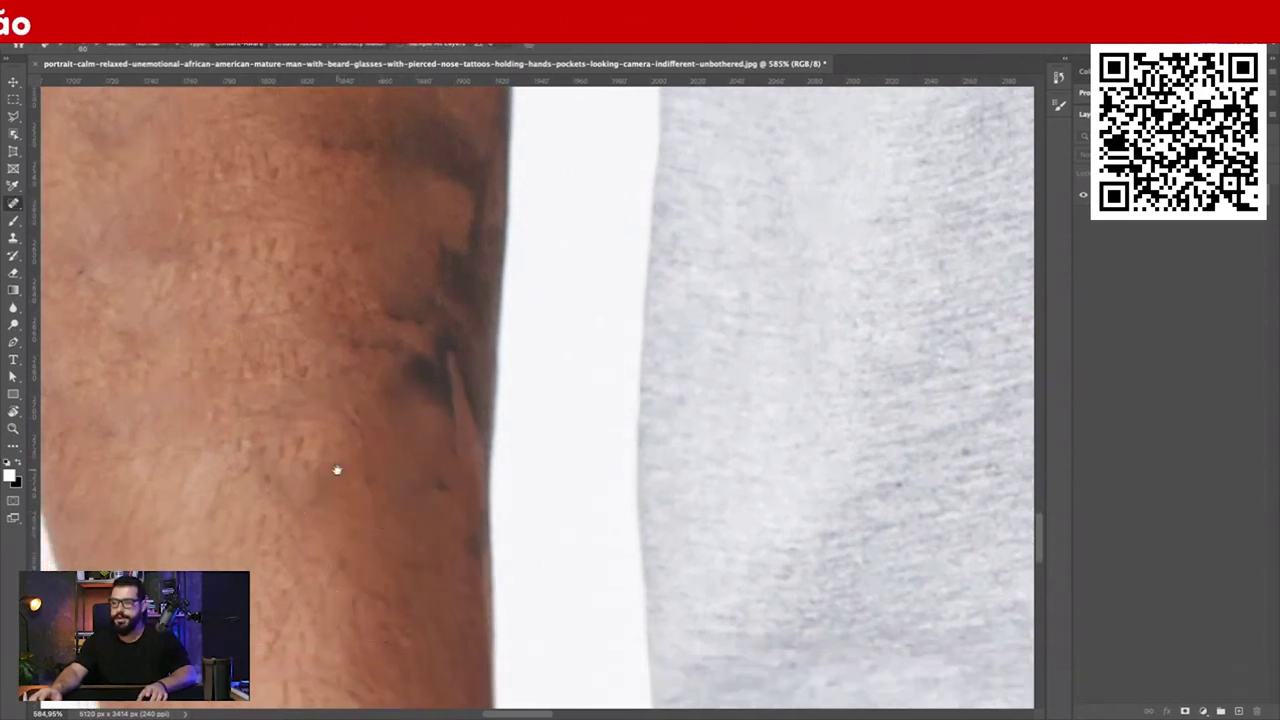
scroll(411, 523, up, 1)
drag(411, 523, 397, 437)
click(413, 468)
click(441, 366)
click(440, 463)
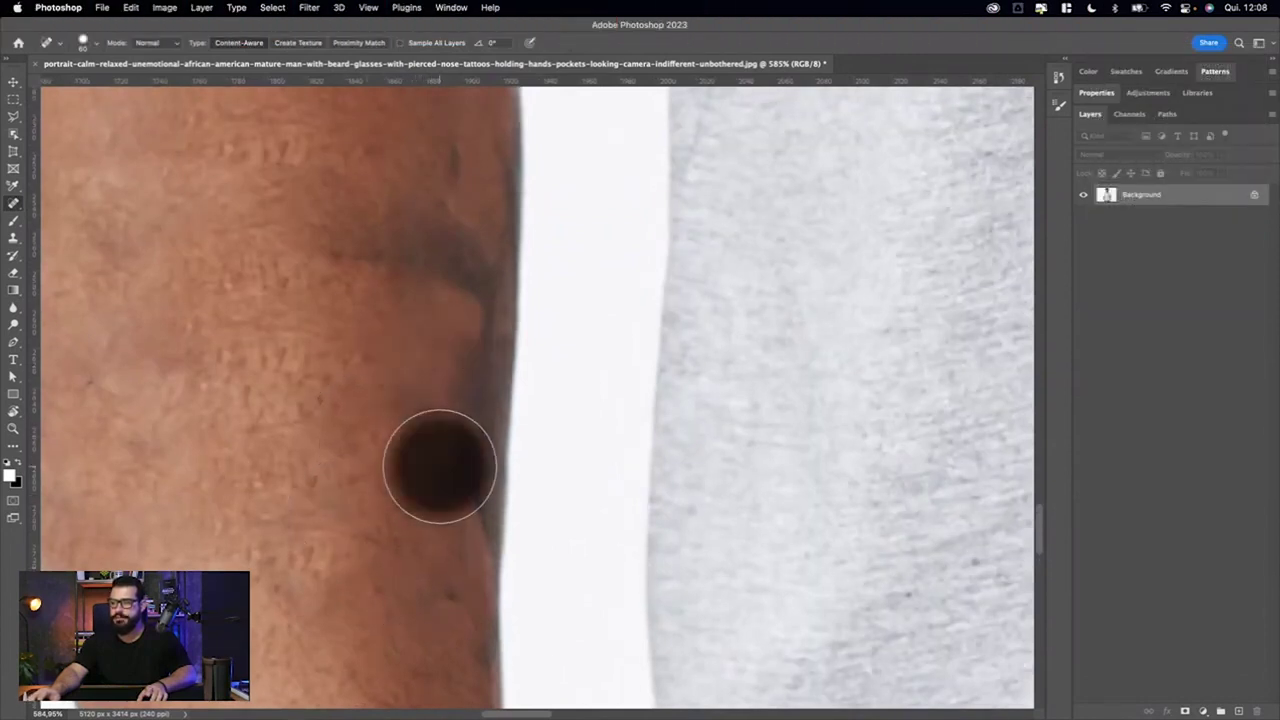
- Heal the remaining dark patch and vertical streaks along the edge, then fit the portrait on screen
scroll(386, 374, up, 2)
drag(296, 305, 370, 310)
mouse_move(414, 214)
mouse_down()
mouse_move(400, 386)
mouse_move(418, 572)
mouse_up()
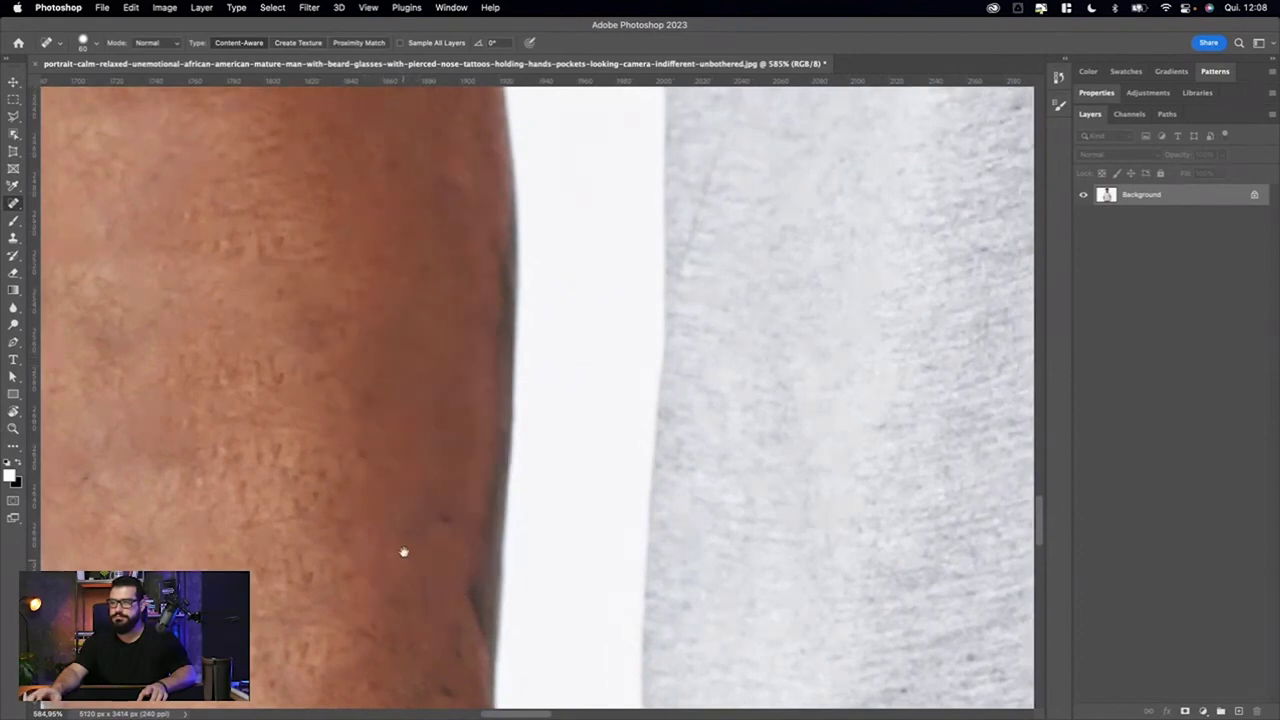
drag(428, 415, 436, 568)
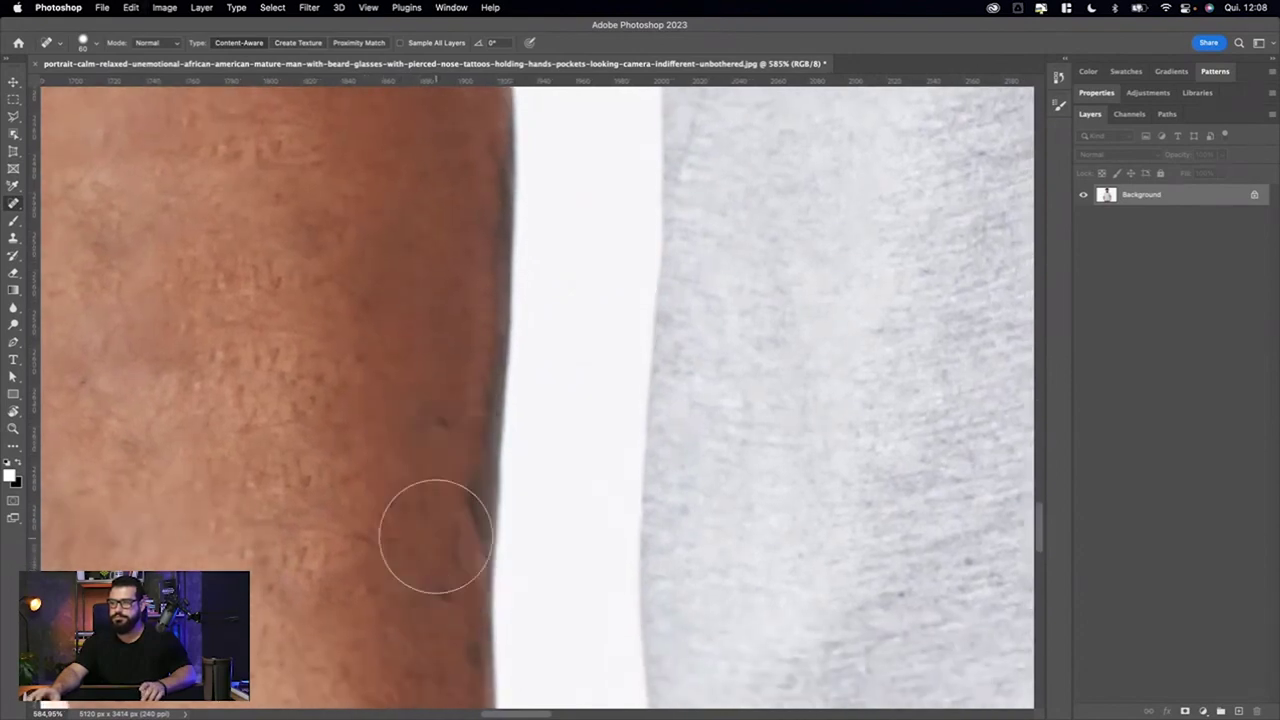
mouse_move(432, 552)
mouse_down()
mouse_move(422, 435)
mouse_move(406, 623)
mouse_move(433, 392)
mouse_up()
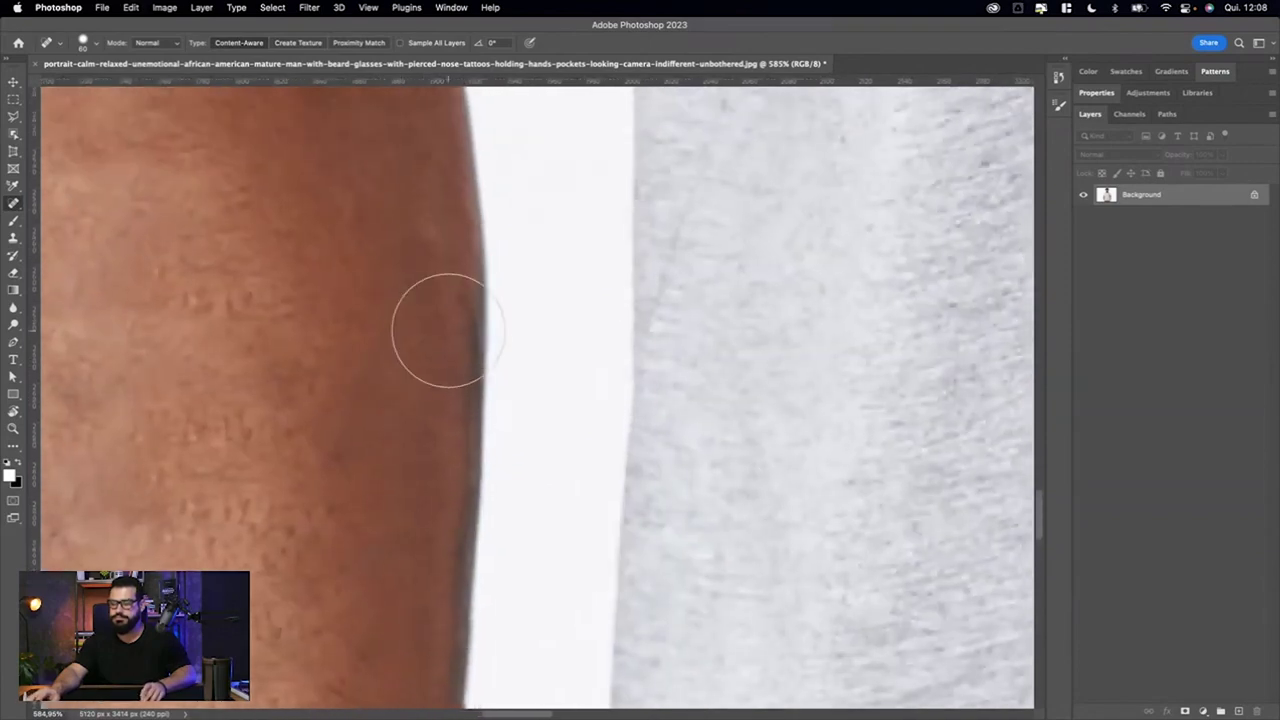
key(super+0)
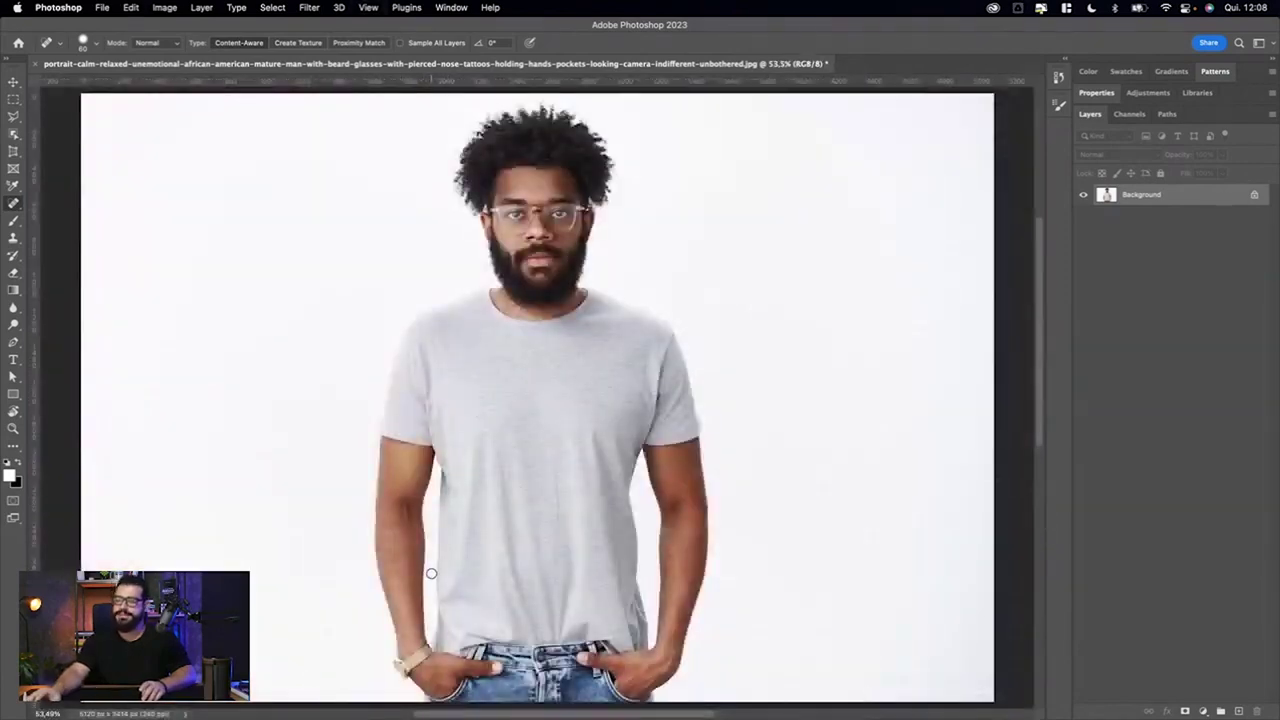
scroll(429, 586, up, 10)
scroll(449, 429, up, 3)
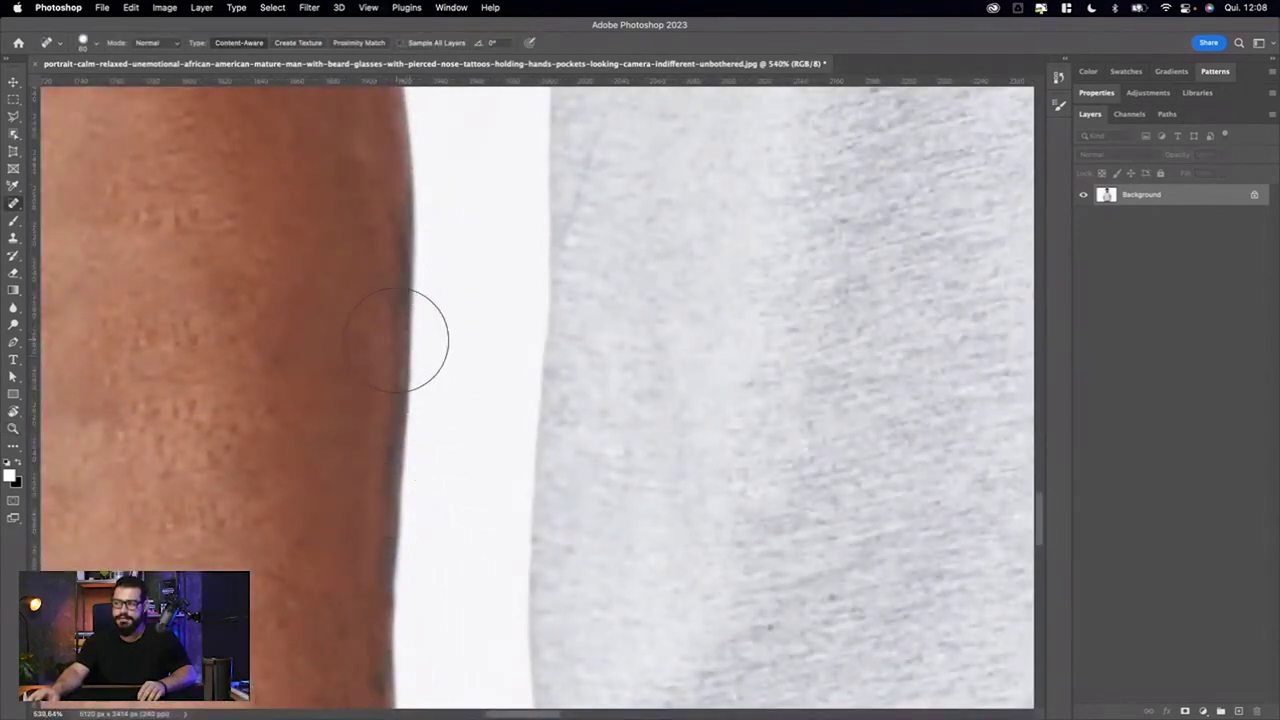
key(super+0)
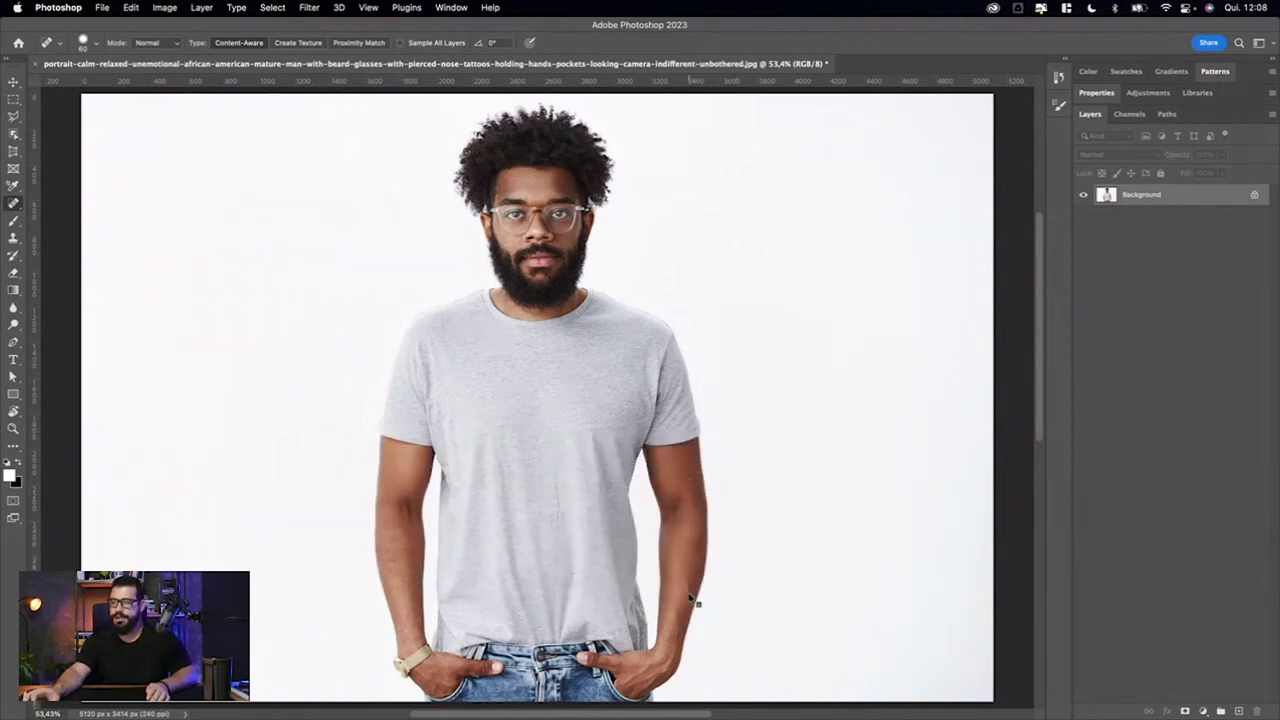
scroll(450, 494, up, 5)
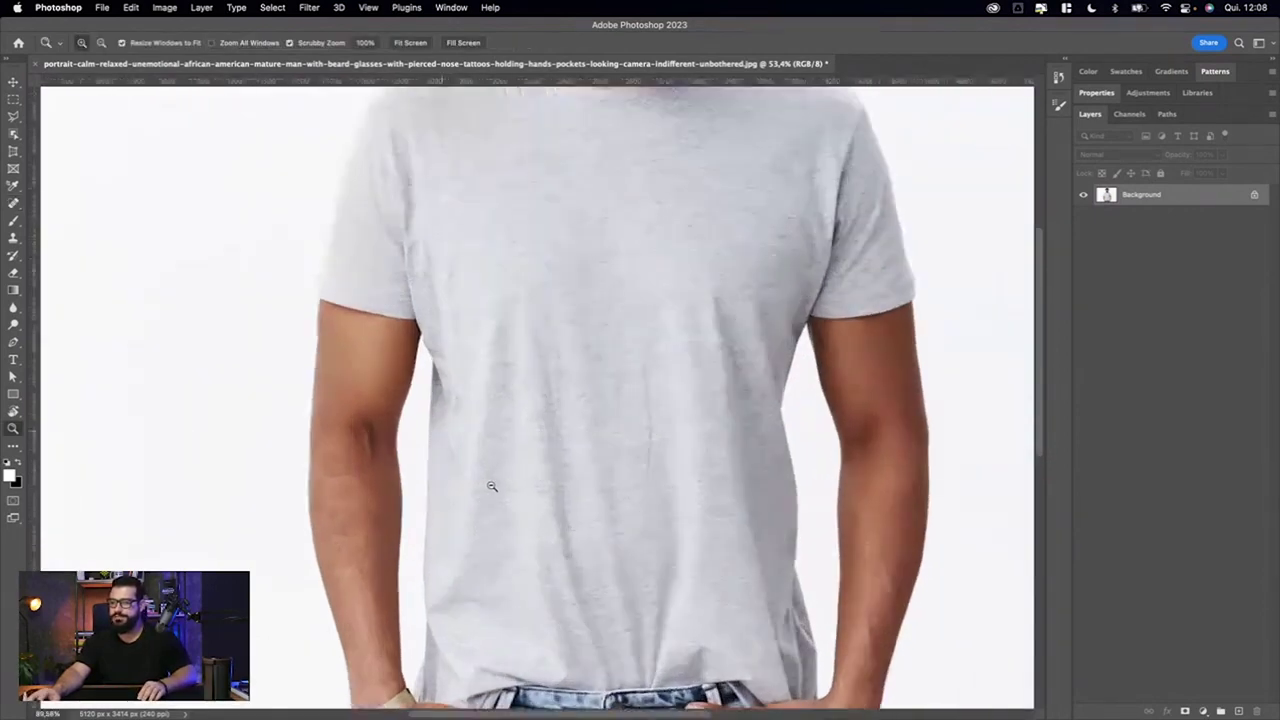
drag(507, 466, 497, 416)
right_click(15, 205)
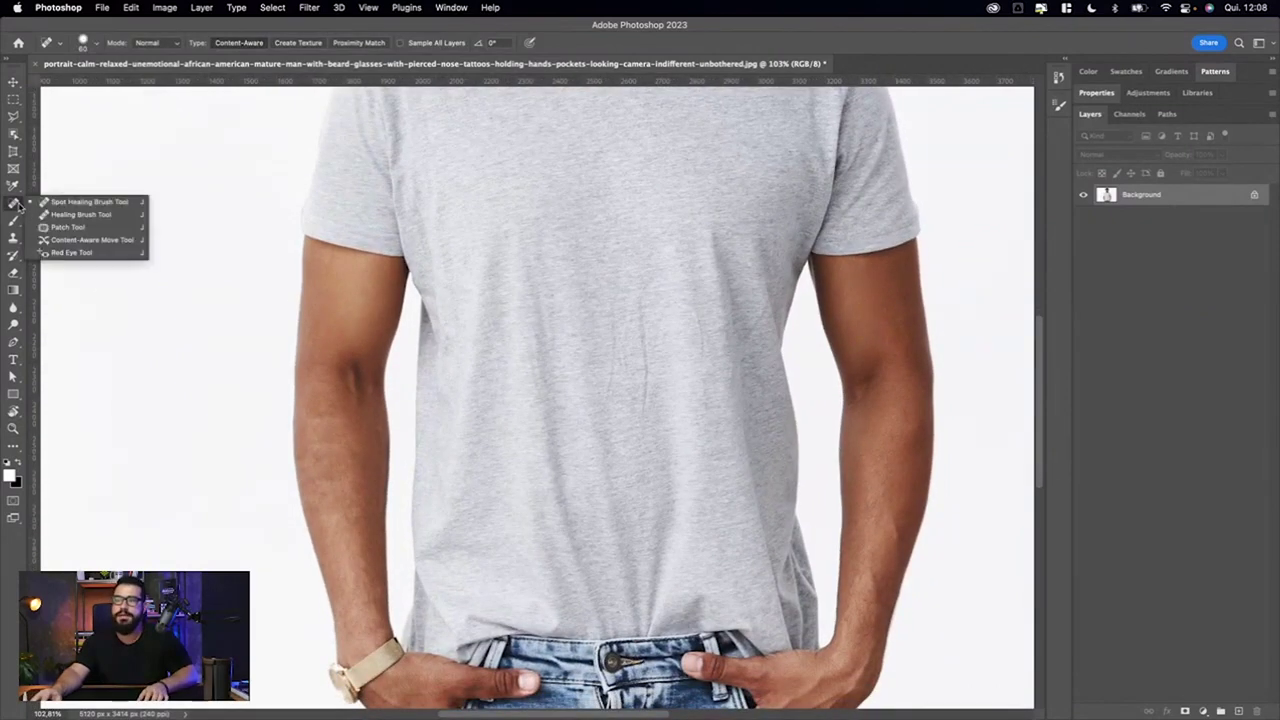
- Patch the uneven left-side forearm skin with a sample from the other forearm, then deselect
click(66, 226)
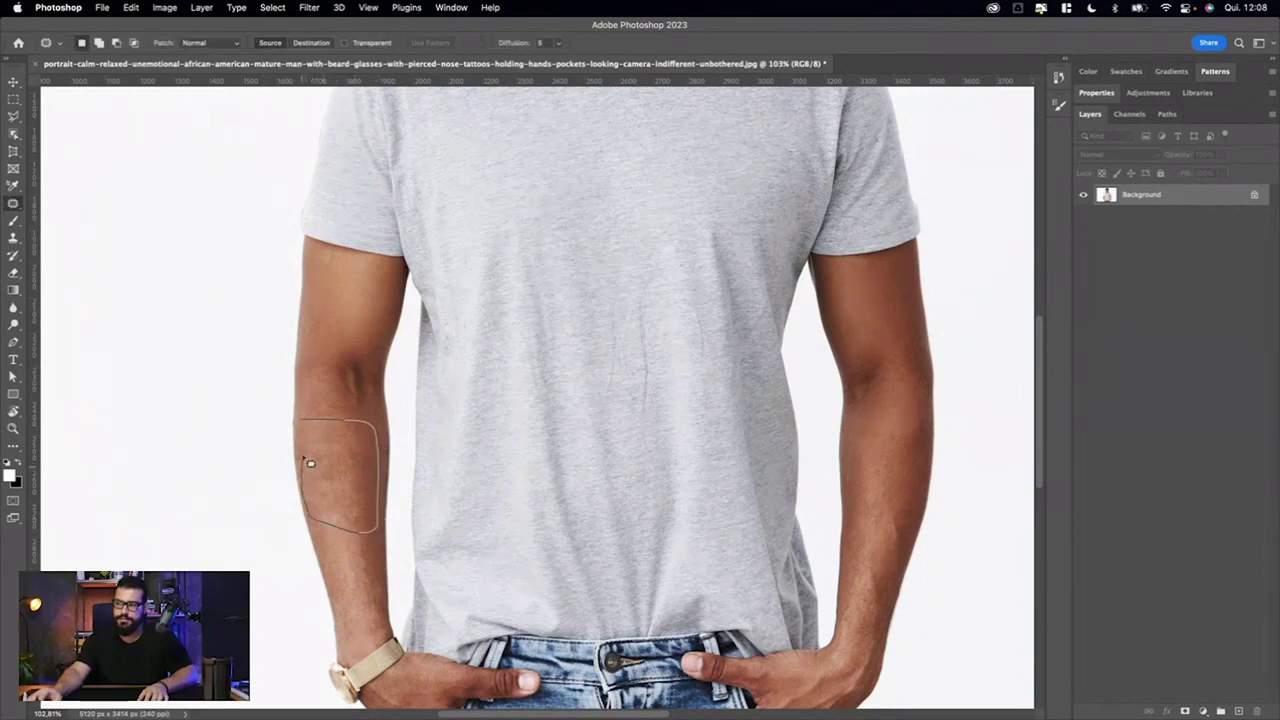
drag(309, 425, 304, 421)
drag(343, 478, 883, 477)
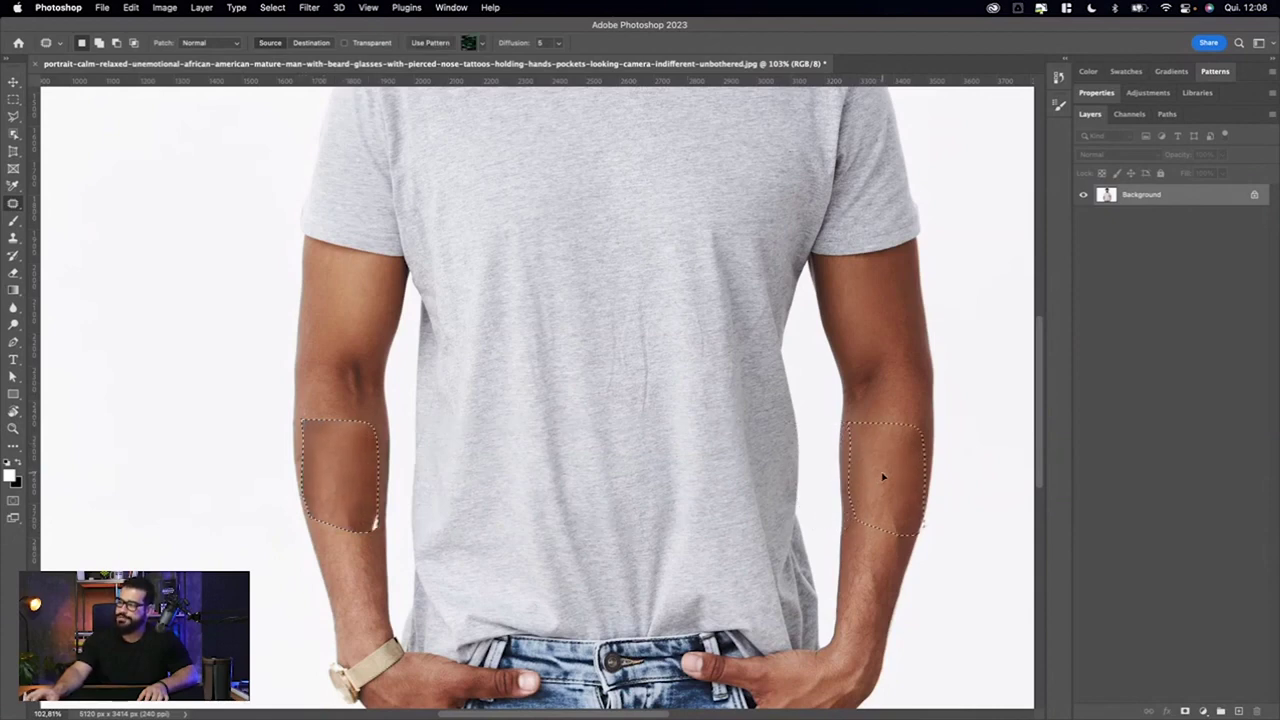
drag(883, 477, 877, 476)
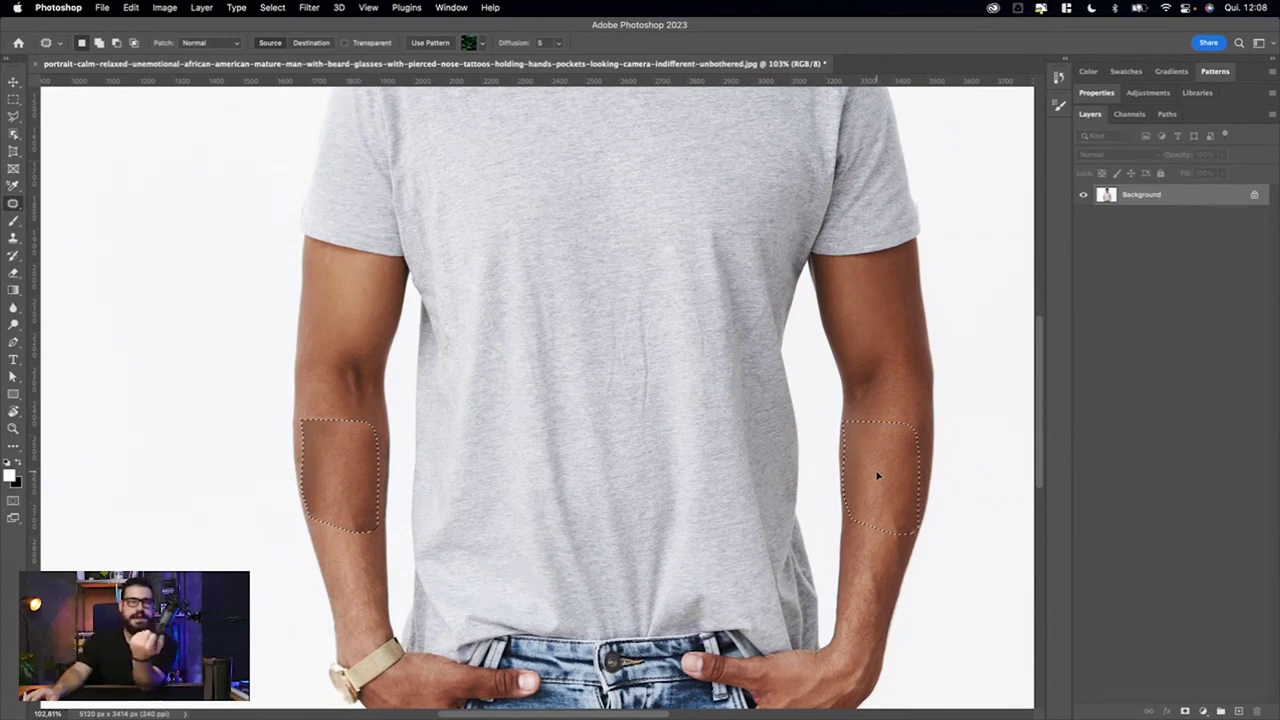
drag(877, 476, 877, 476)
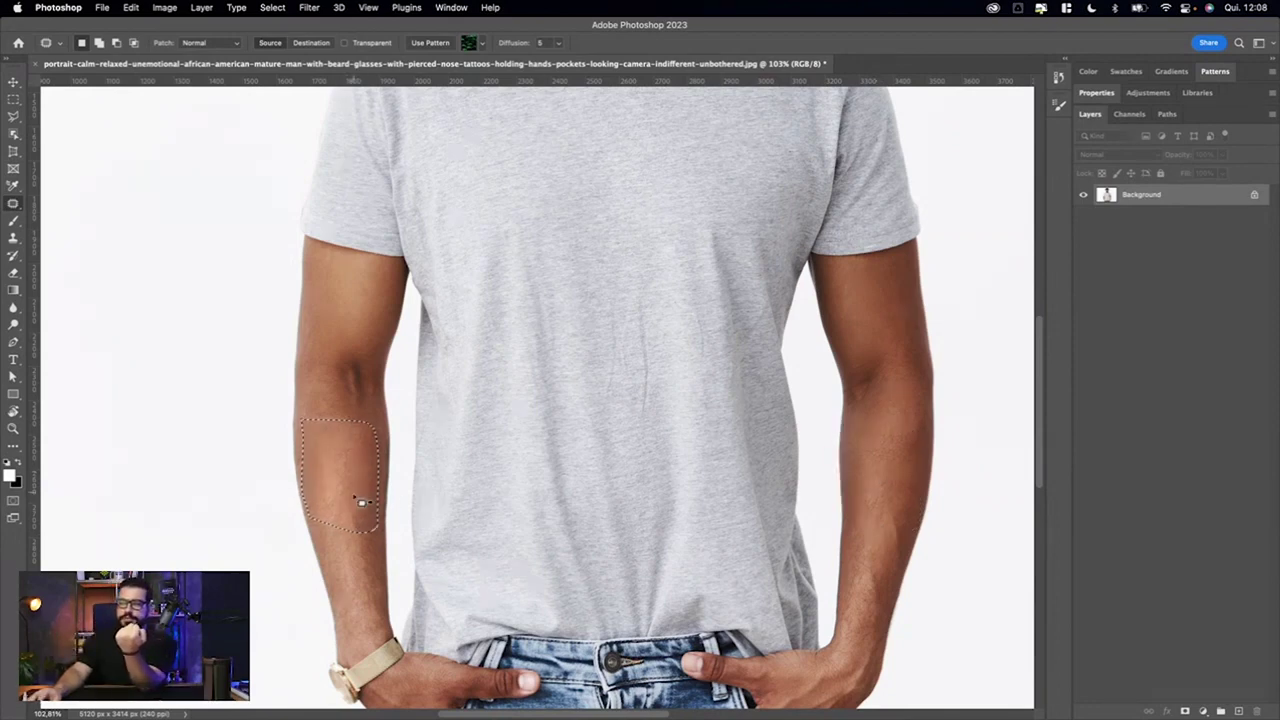
key(ctrl+d)
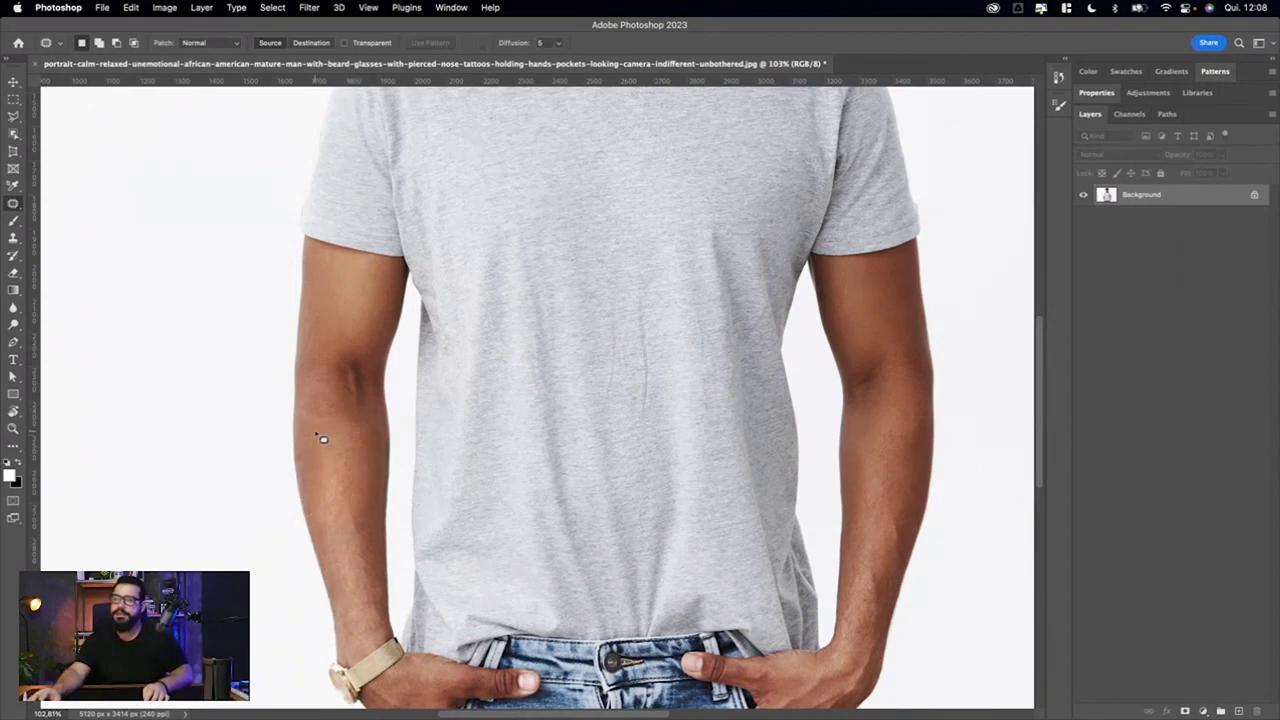
scroll(322, 414, up, 5)
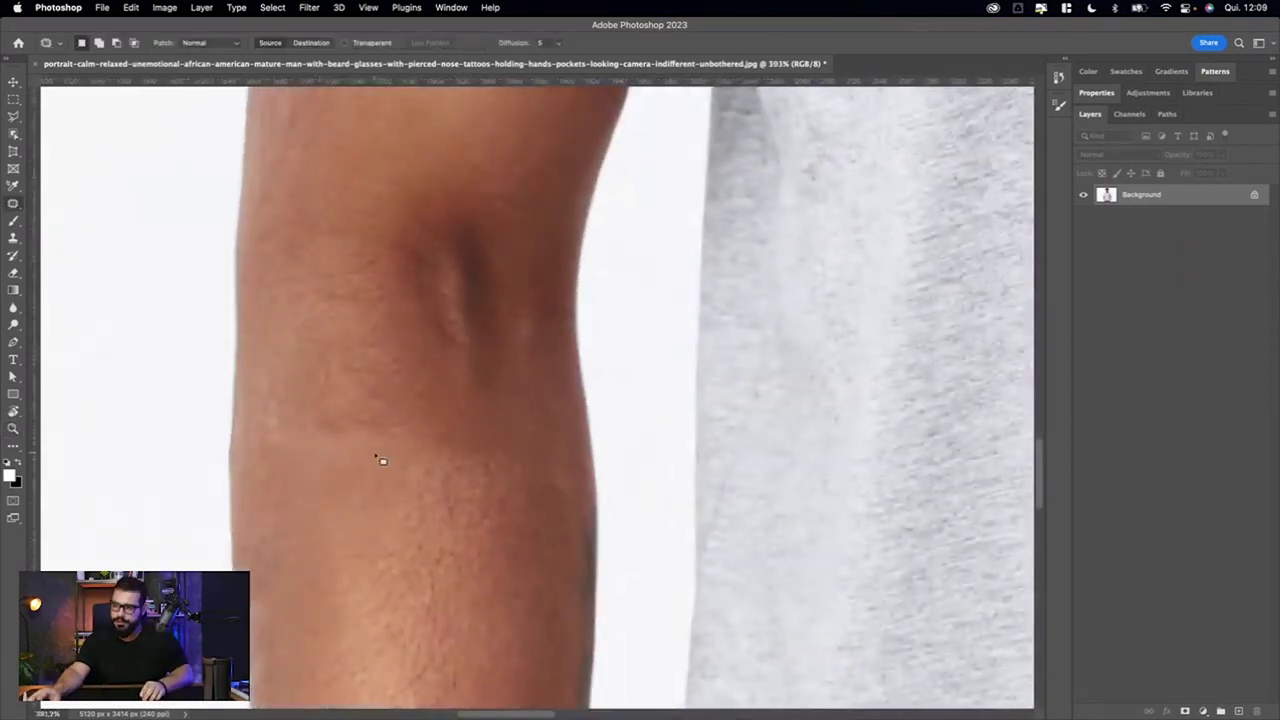
- Set patch Diffusion to 7, then lasso the lower left forearm and zoom out
scroll(405, 432, down, 3)
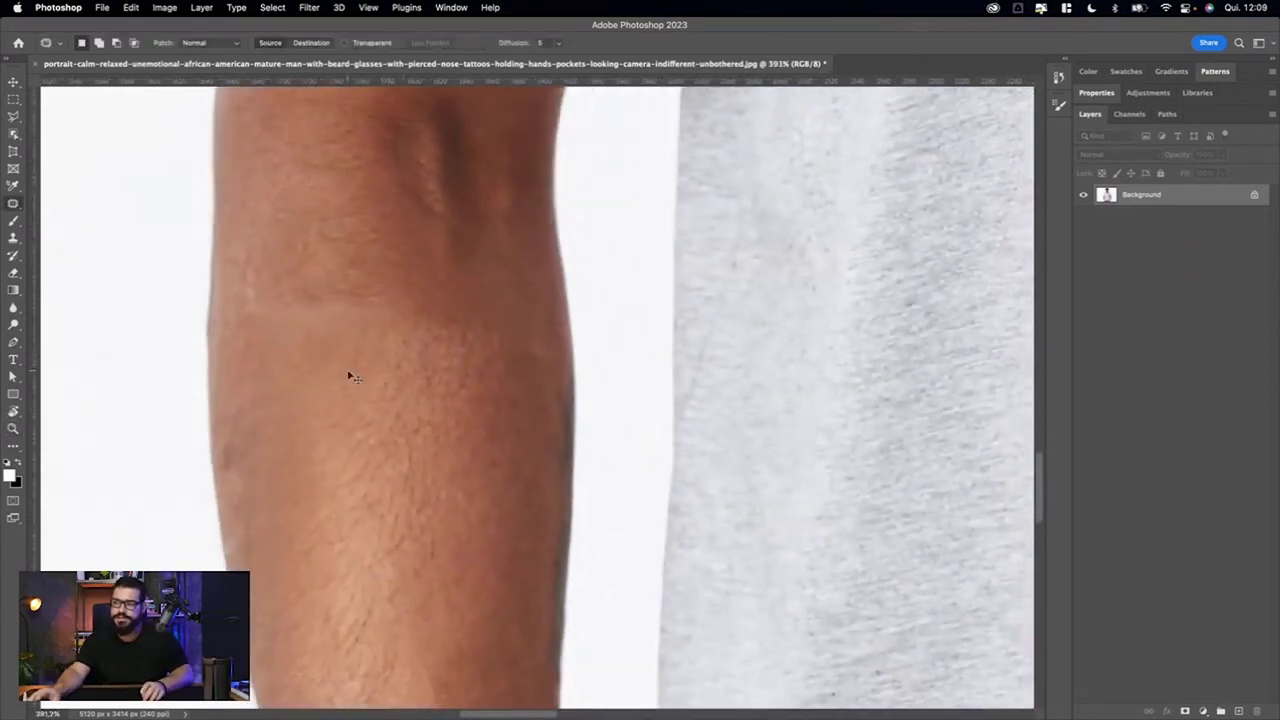
drag(240, 312, 350, 342)
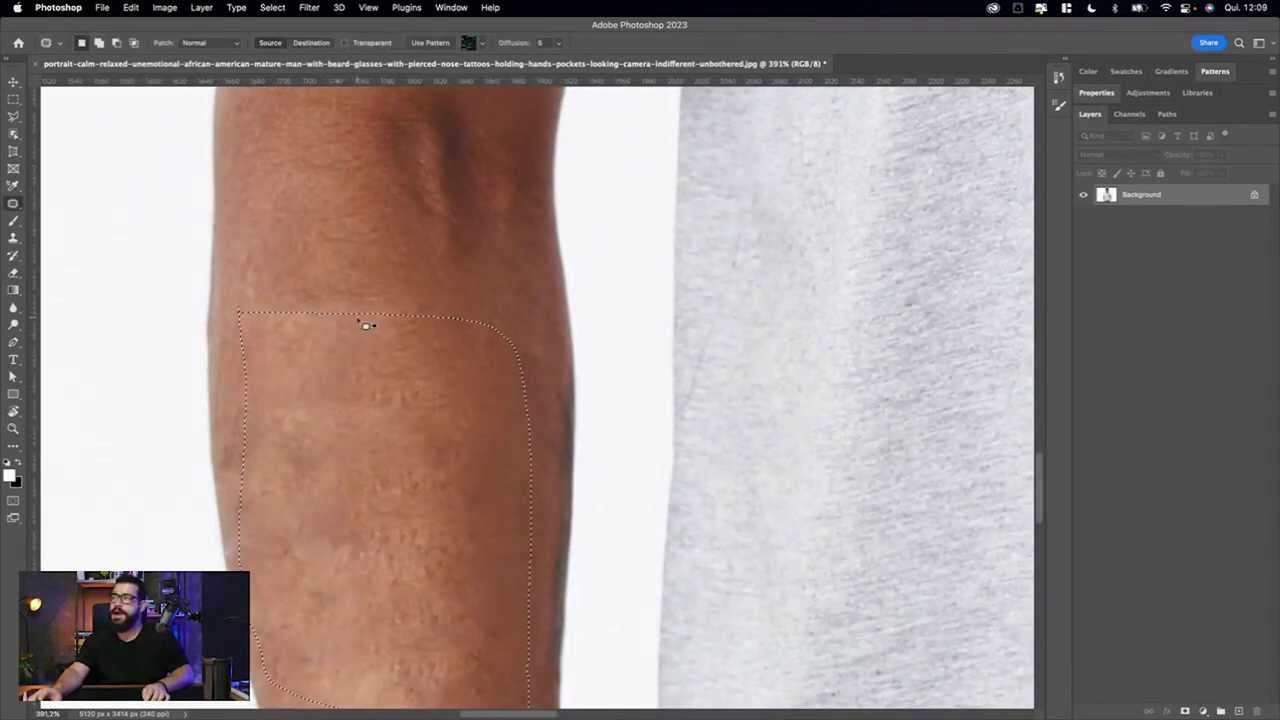
click(559, 43)
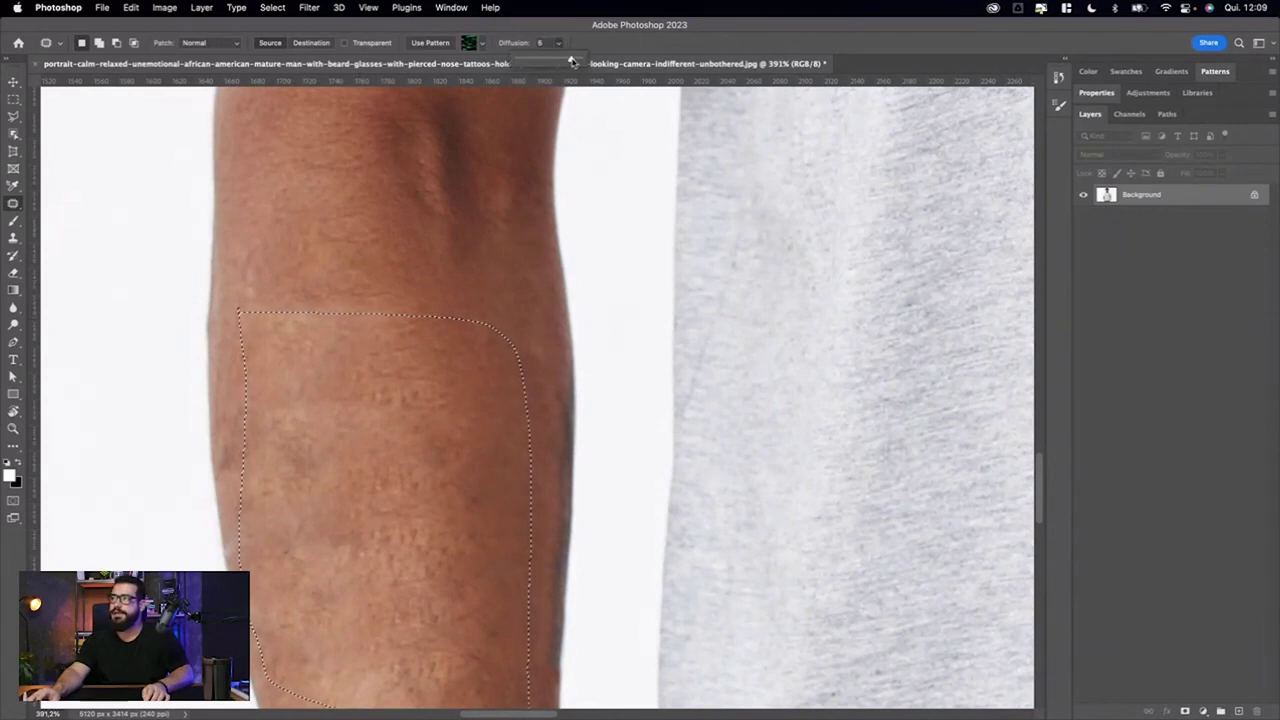
key(Return)
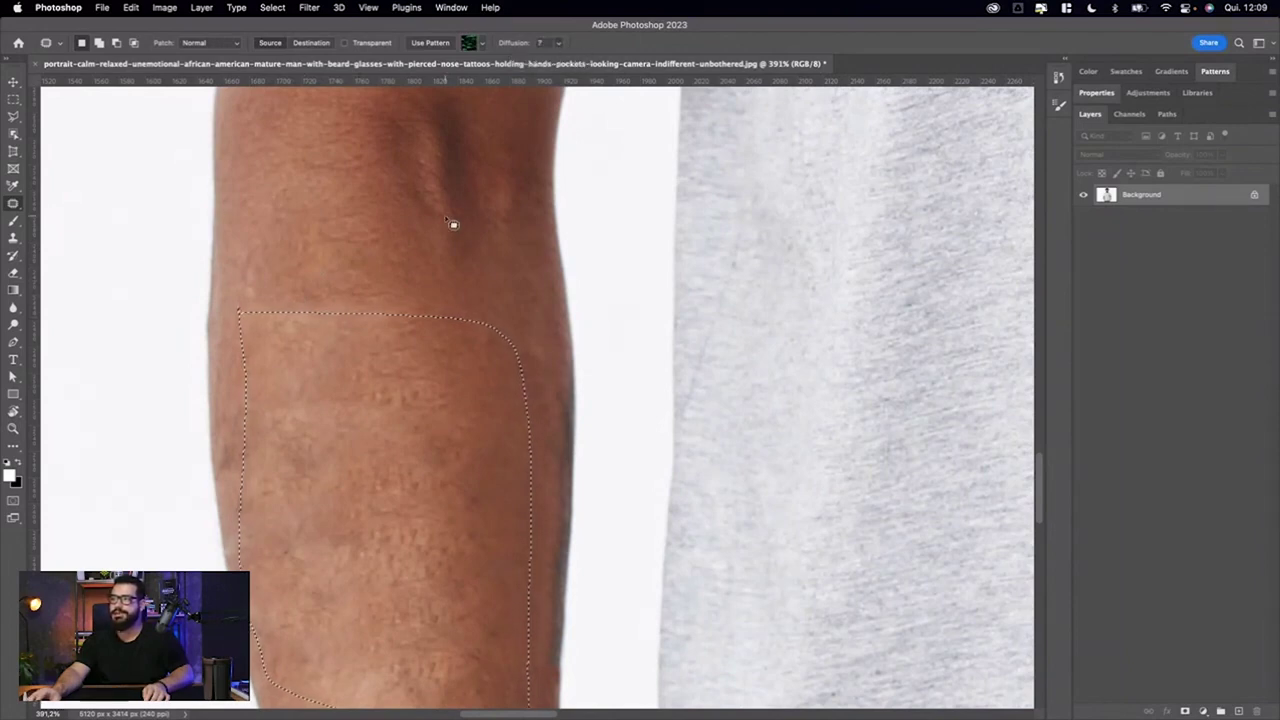
key(ctrl+minus)
key(ctrl+minus)
key(ctrl+d)
drag(555, 417, 557, 429)
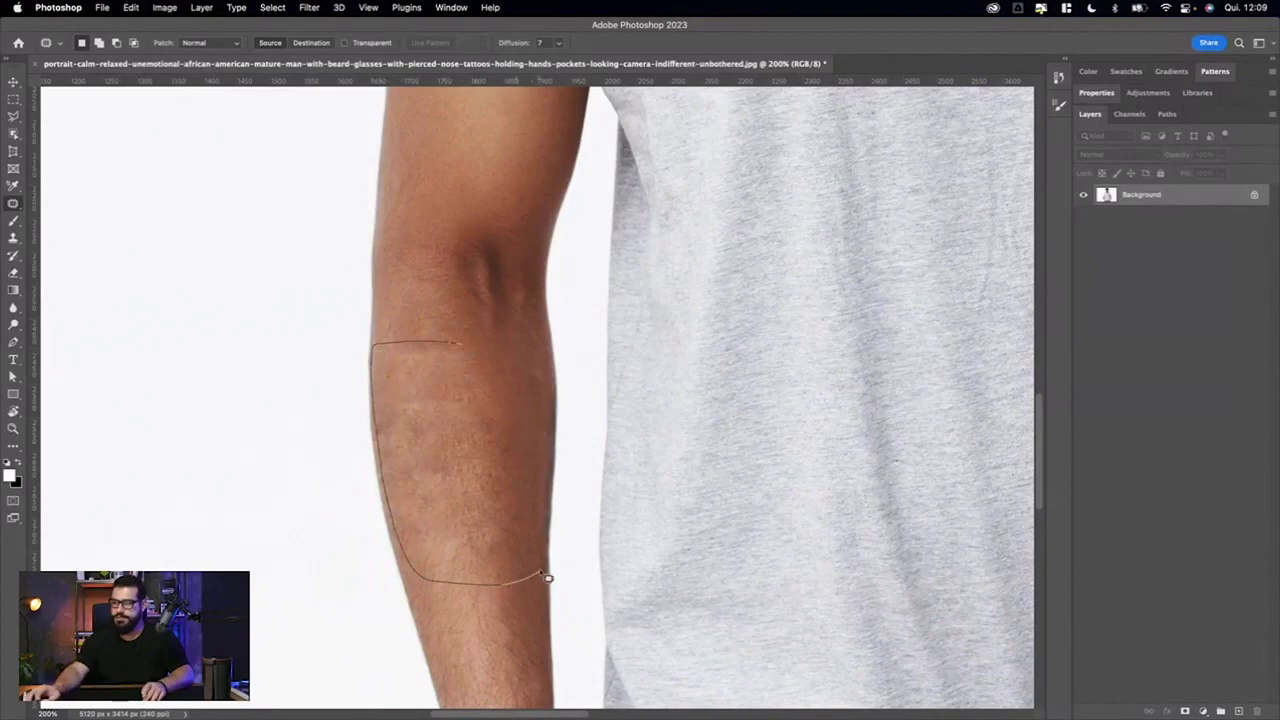
drag(465, 350, 463, 348)
key(ctrl+minus)
scroll(360, 363, down, 5)
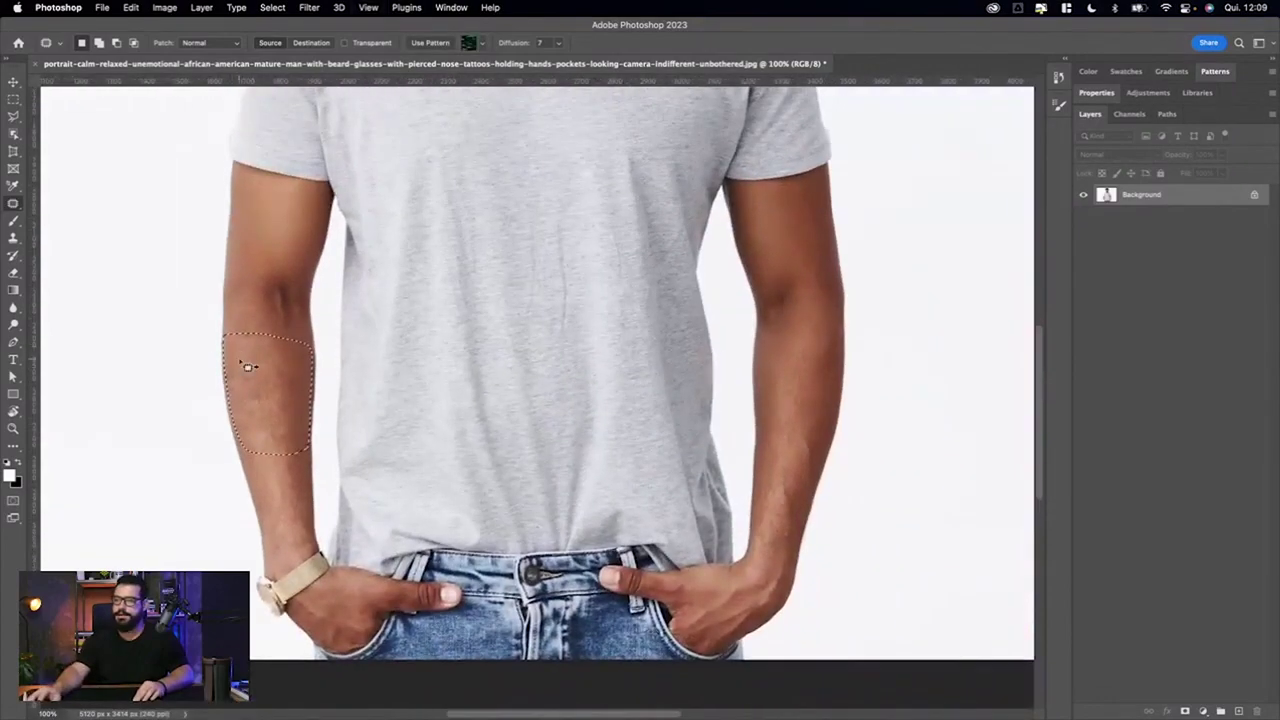
- Patch the left forearm twice with right-forearm skin, deselecting each time, and zoom to about 170%
drag(247, 367, 790, 370)
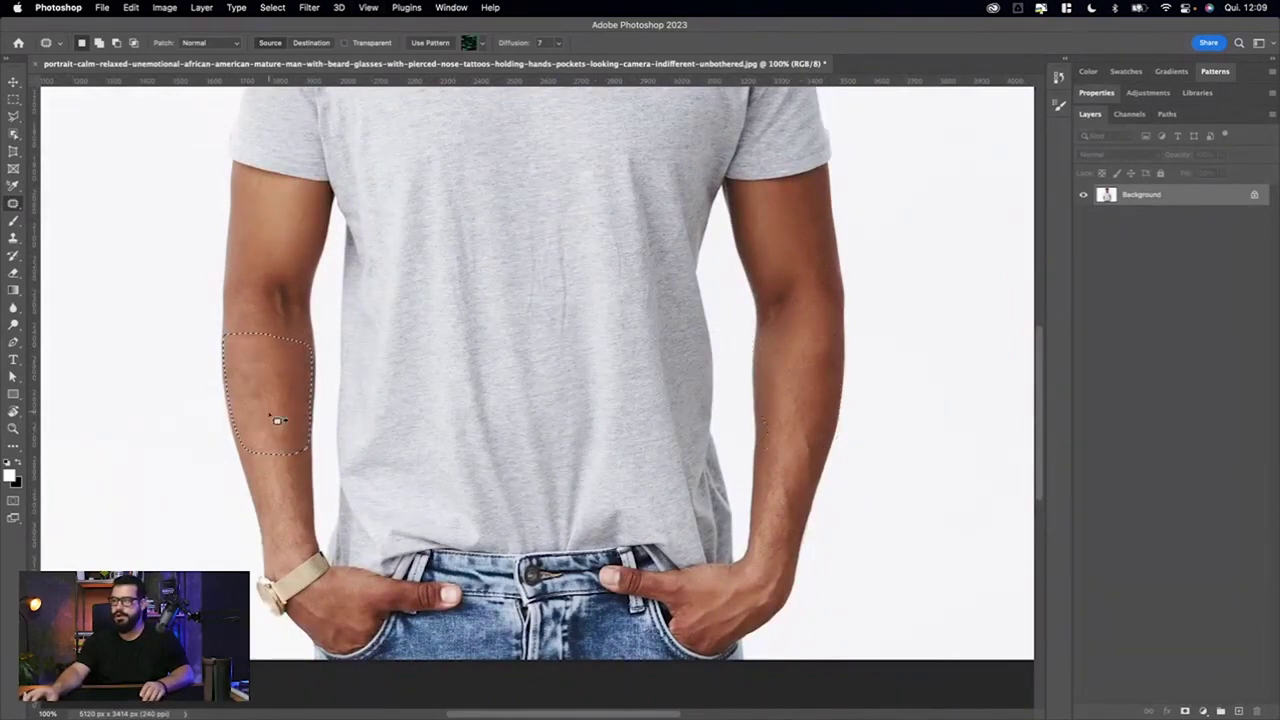
drag(276, 402, 795, 404)
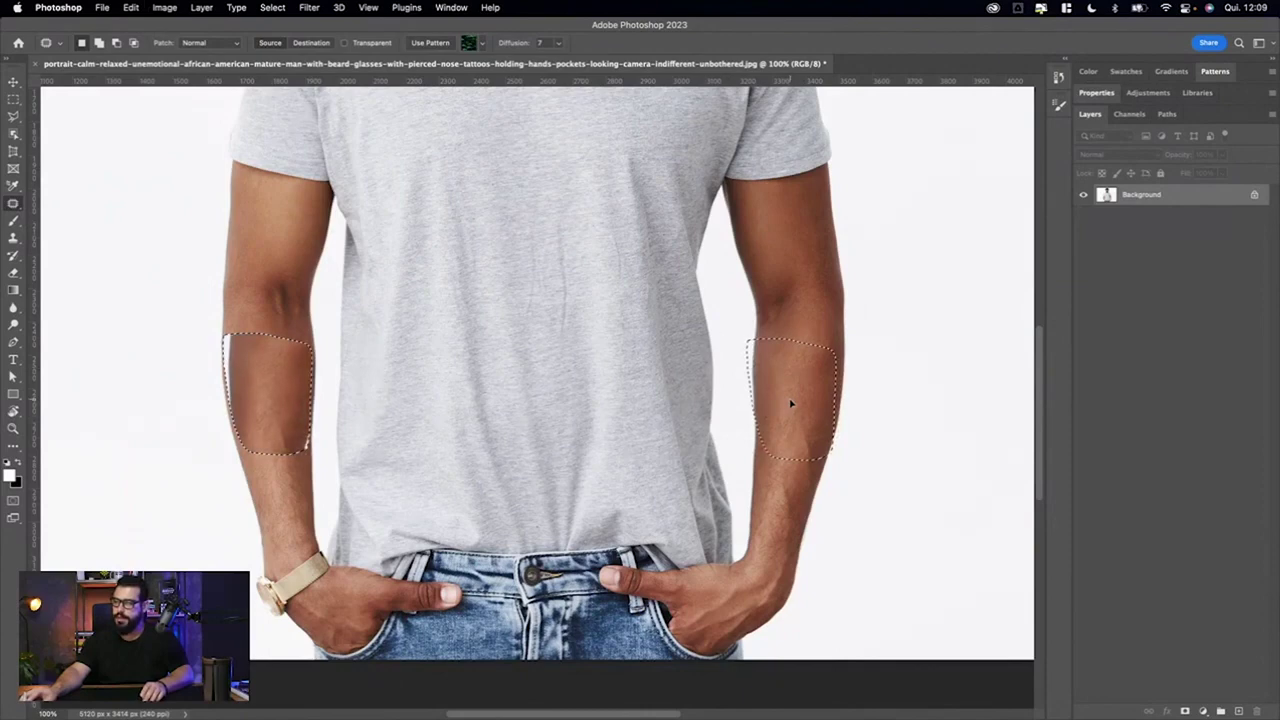
mouse_move(795, 404)
mouse_down()
mouse_move(786, 251)
mouse_move(243, 257)
mouse_move(268, 246)
mouse_up()
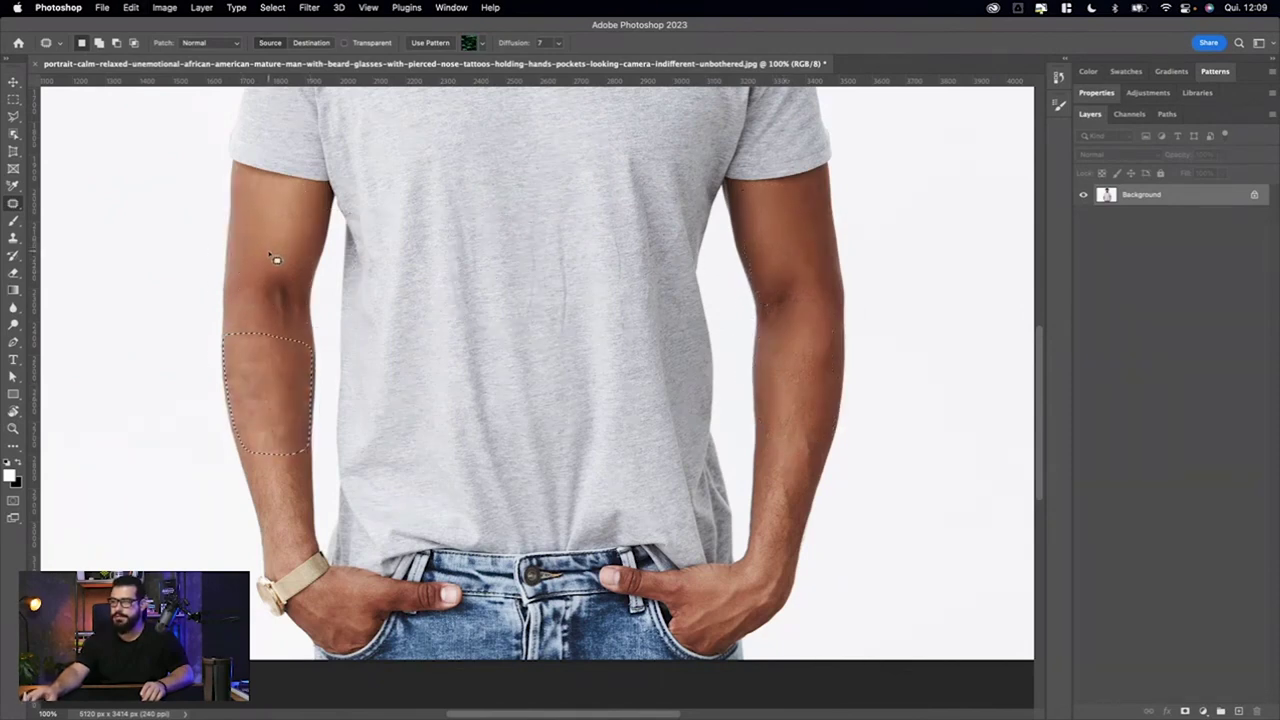
key(ctrl+d)
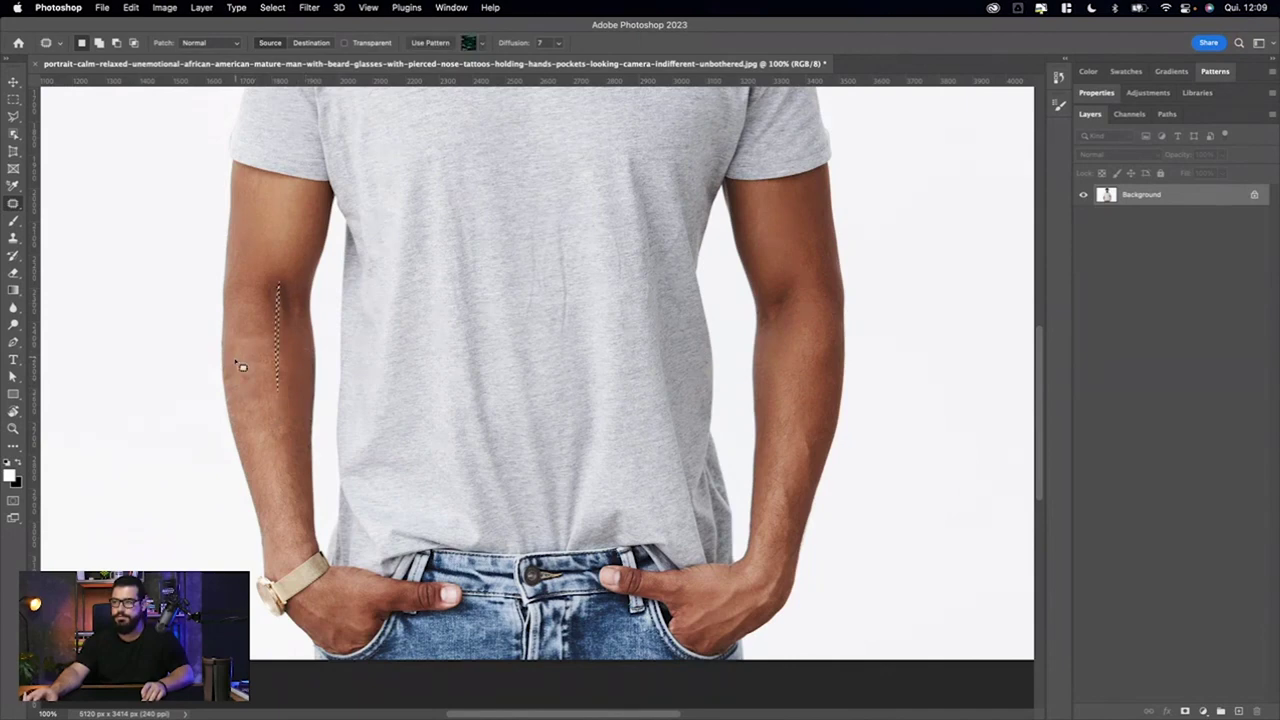
drag(242, 341, 252, 215)
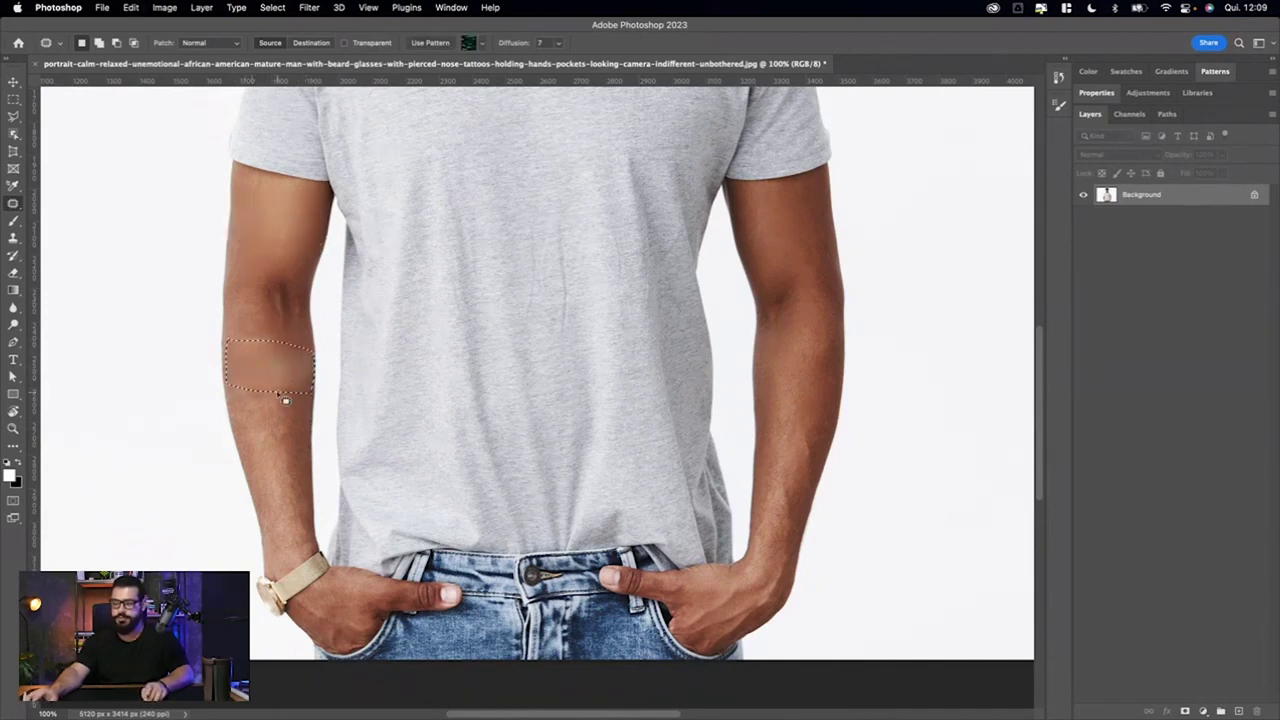
drag(268, 371, 795, 379)
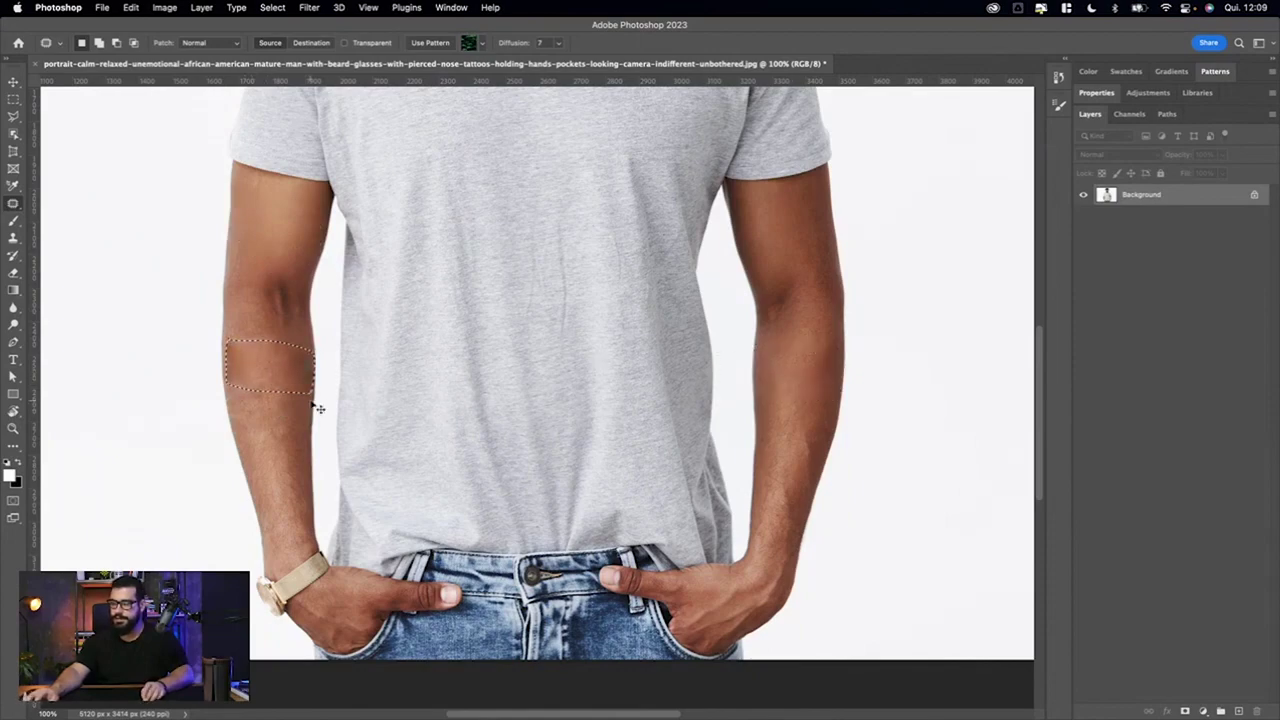
key(super+d)
scroll(265, 372, up, 5)
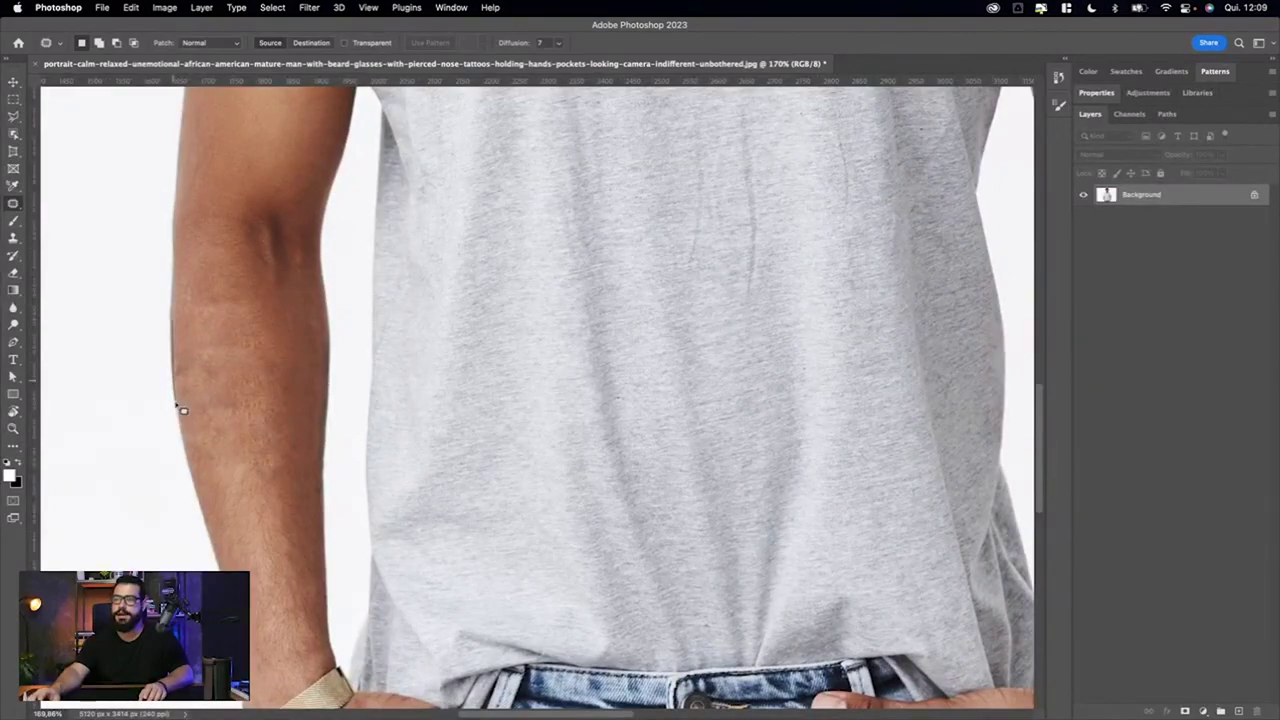
- Patch a larger left-forearm area with skin from the right forearm and deselect
drag(218, 325, 172, 321)
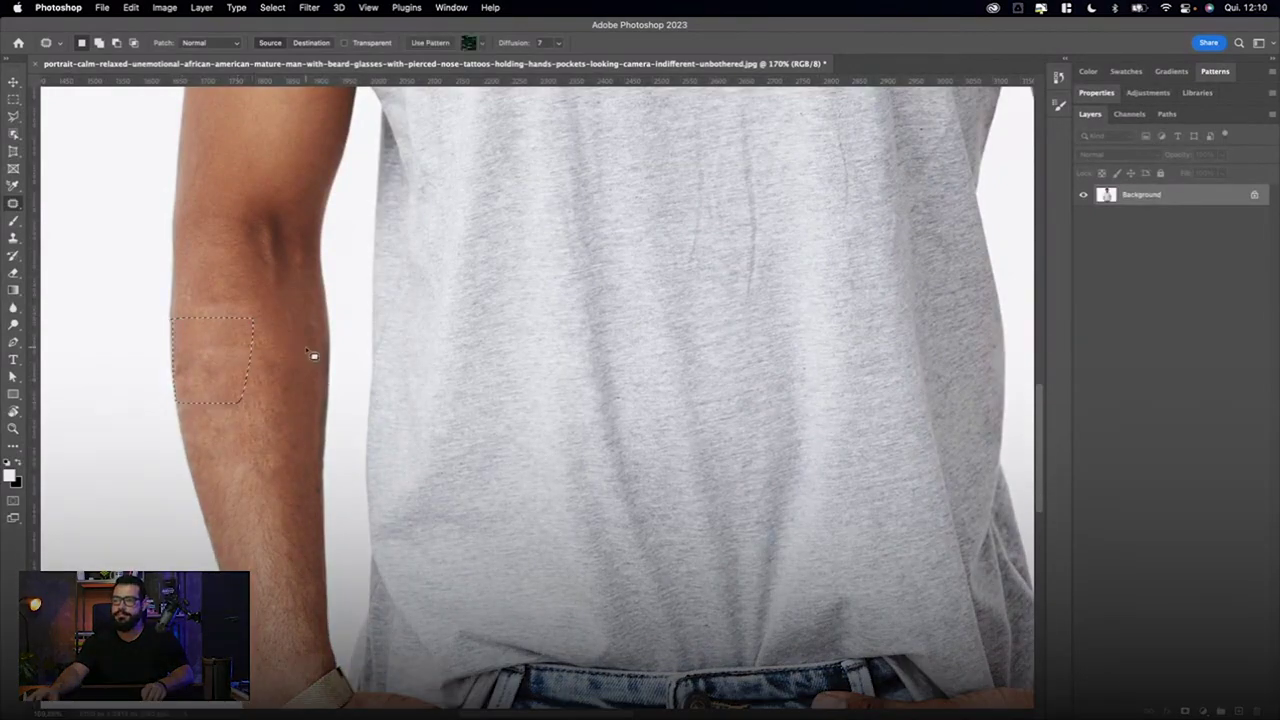
scroll(251, 354, down, 3)
mouse_move(187, 349)
mouse_down()
mouse_move(826, 362)
mouse_move(812, 348)
mouse_up()
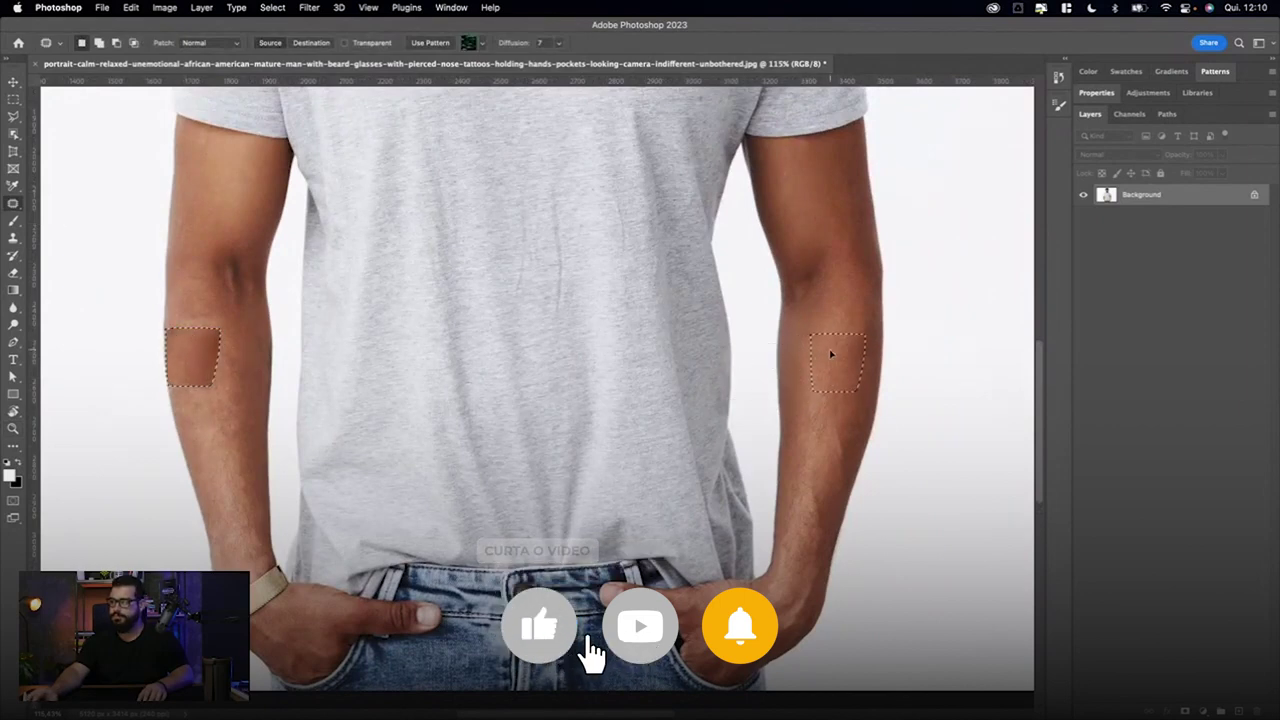
drag(209, 354, 846, 366)
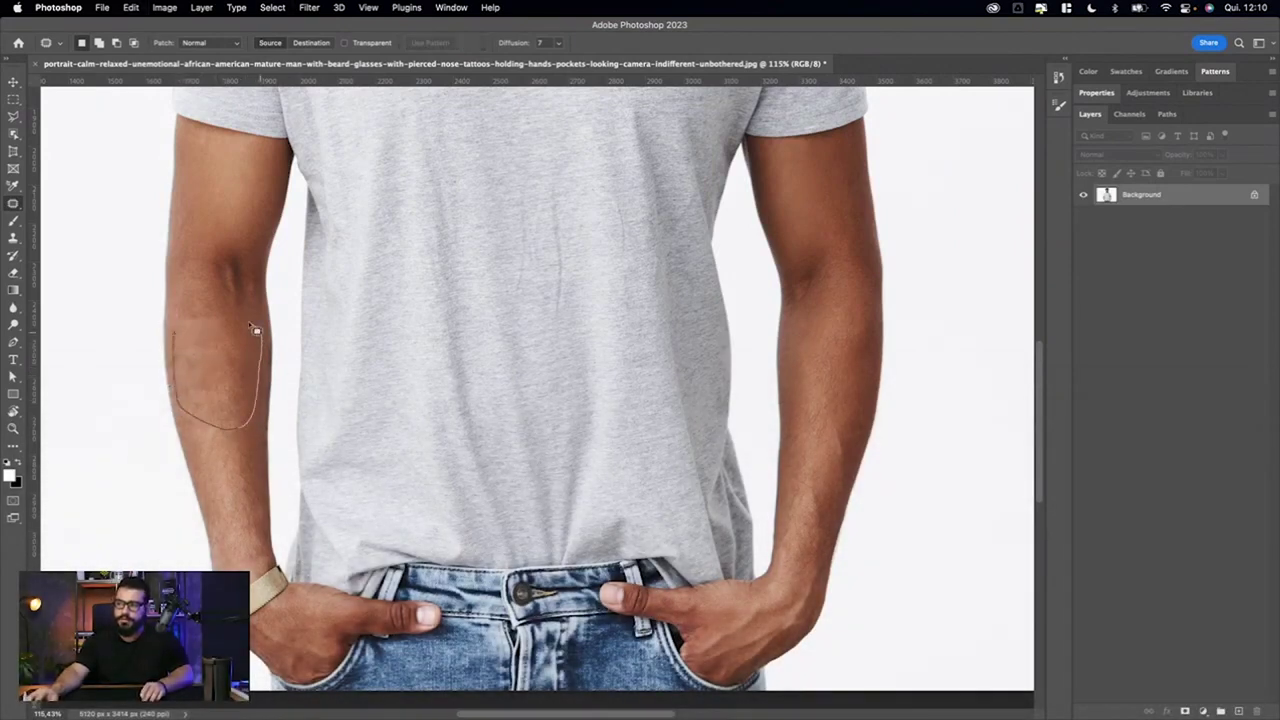
drag(179, 339, 817, 367)
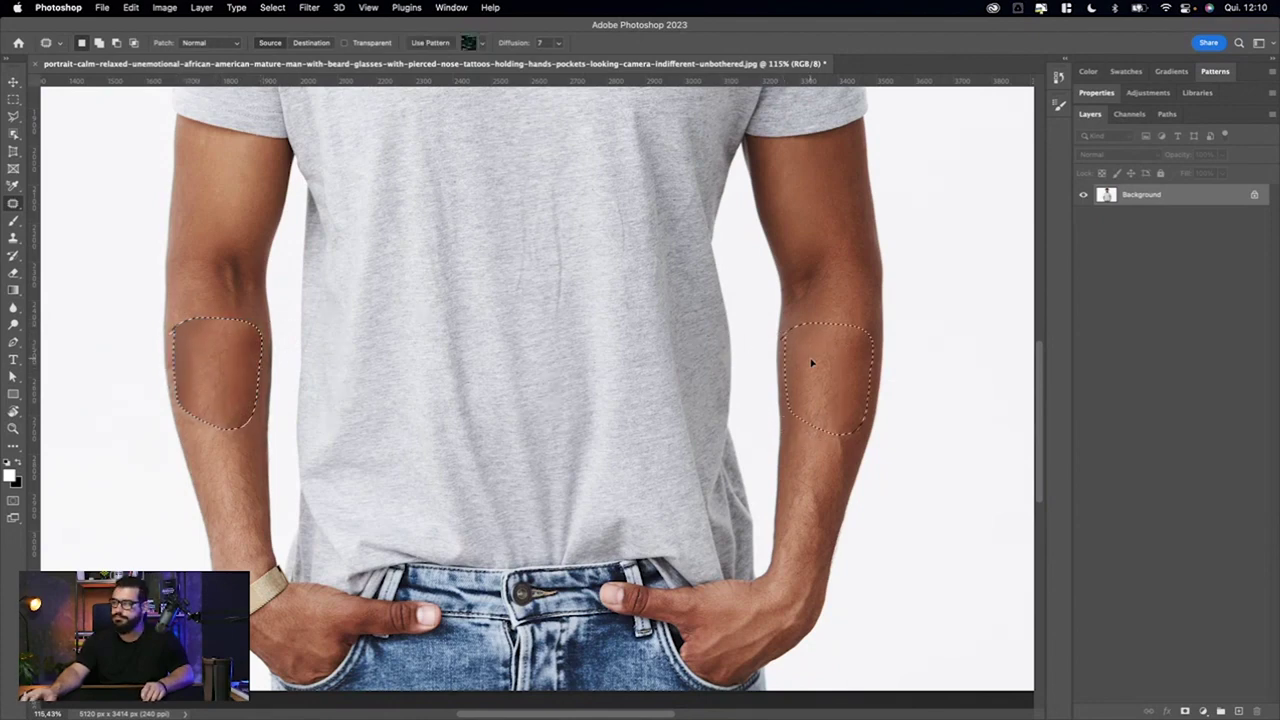
key(ctrl+d)
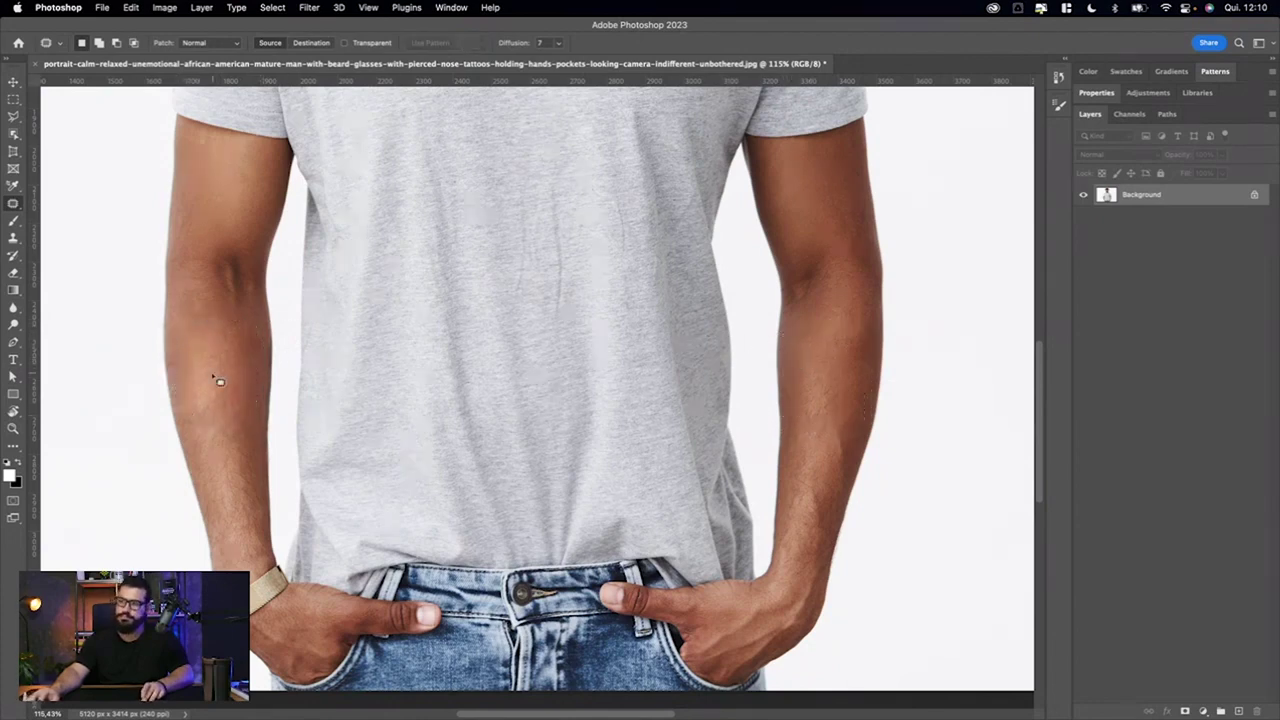
- Zoom out to view the whole portrait, then zoom back in on the left forearm
key(z)
mouse_move(213, 411)
mouse_down()
mouse_move(173, 440)
mouse_move(234, 446)
mouse_up()
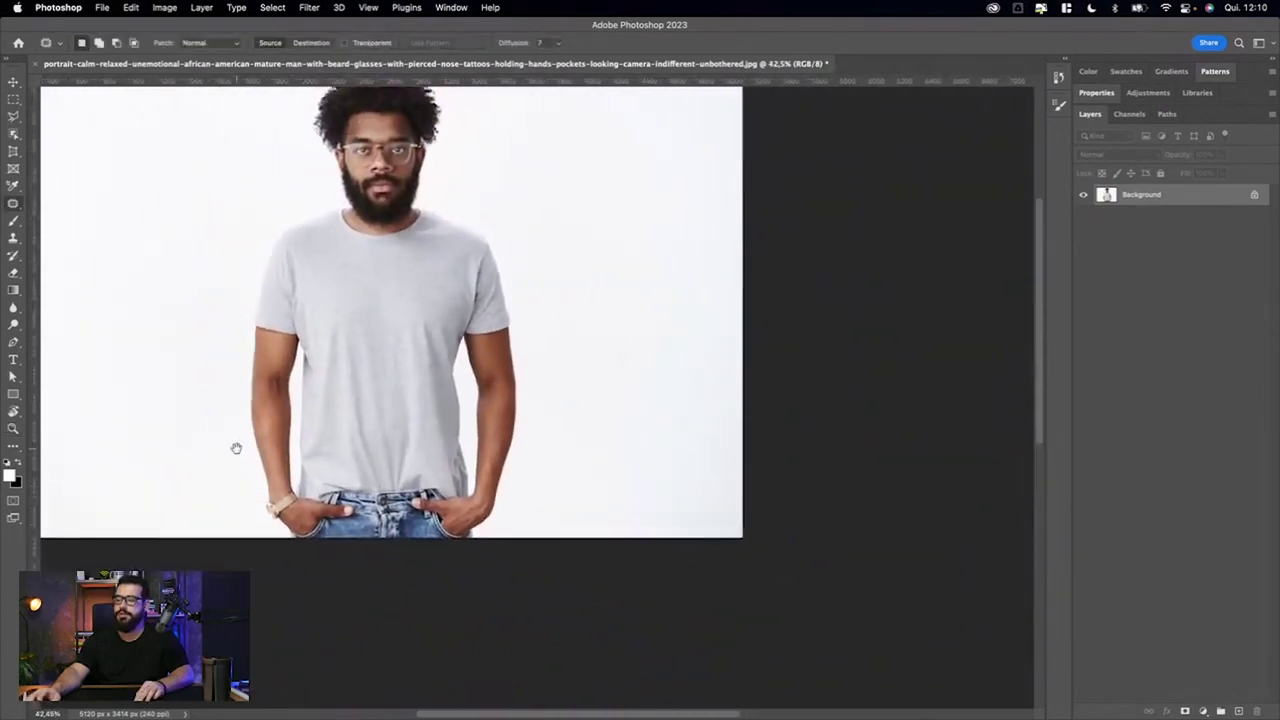
mouse_move(273, 407)
mouse_down()
mouse_move(315, 395)
mouse_move(285, 455)
mouse_move(303, 417)
mouse_up()
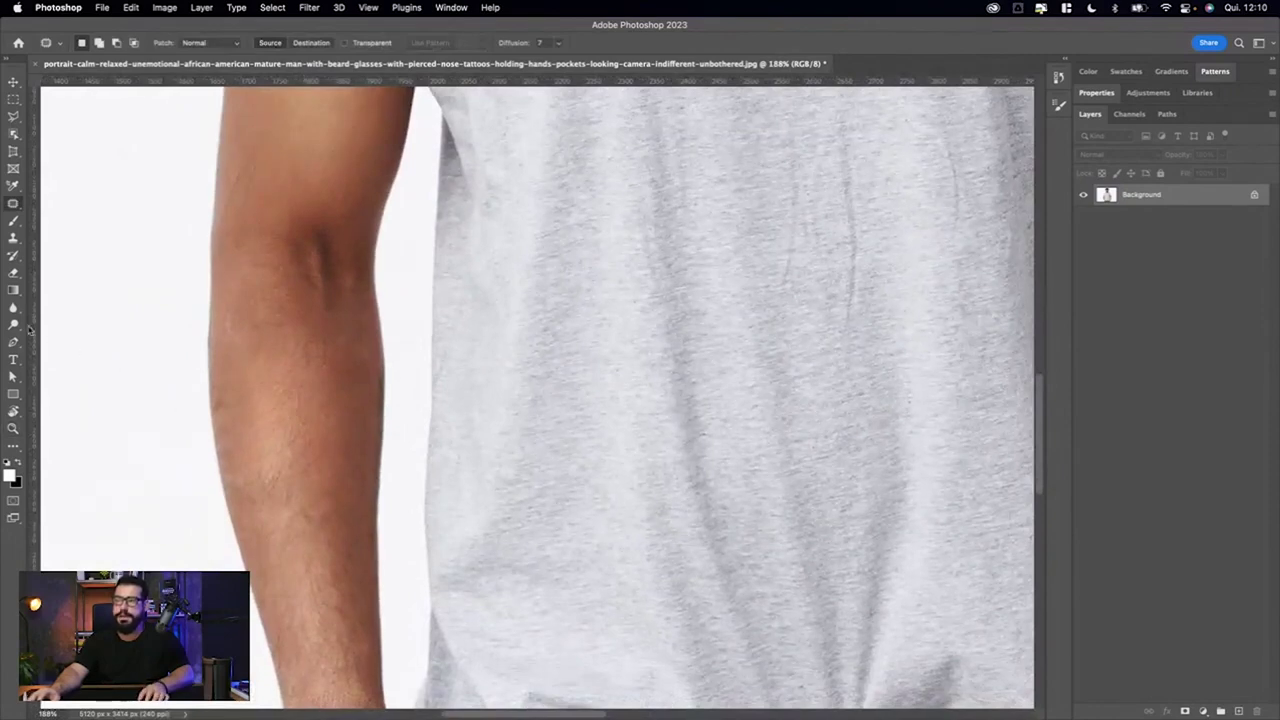
click(13, 326)
- Choose the Dodge tool with a 100 px brush size
right_click(13, 326)
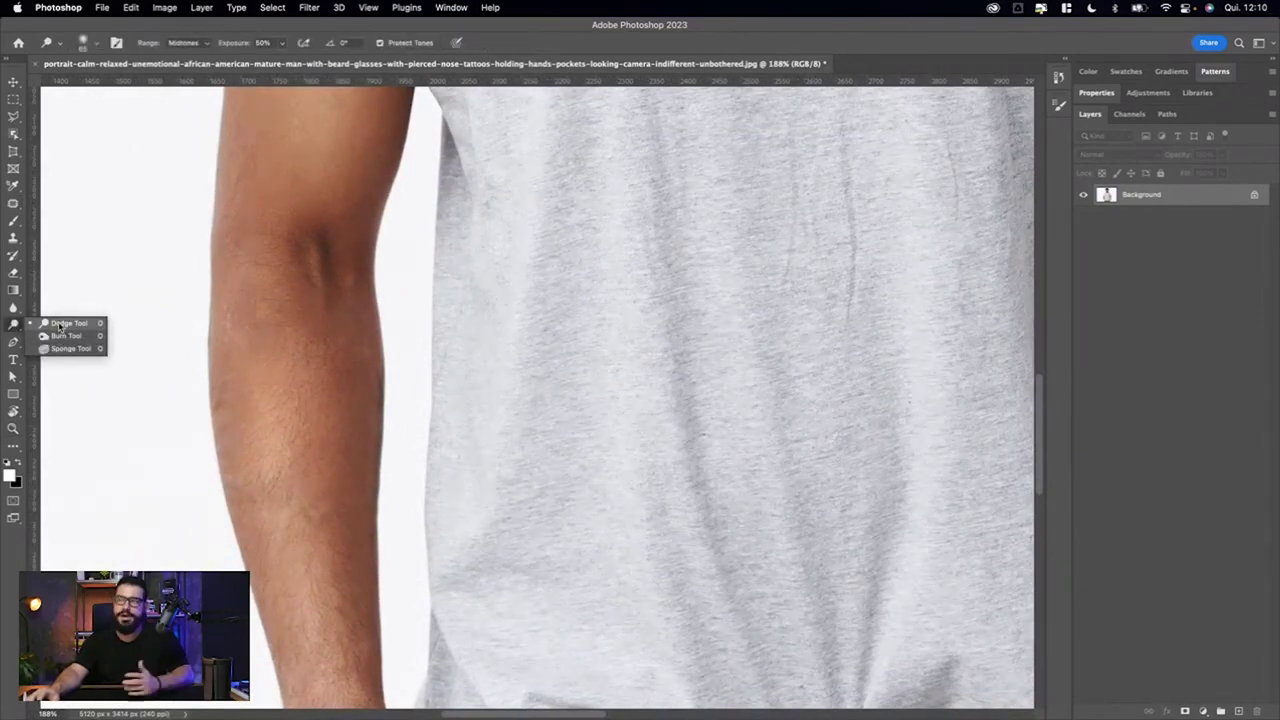
click(60, 324)
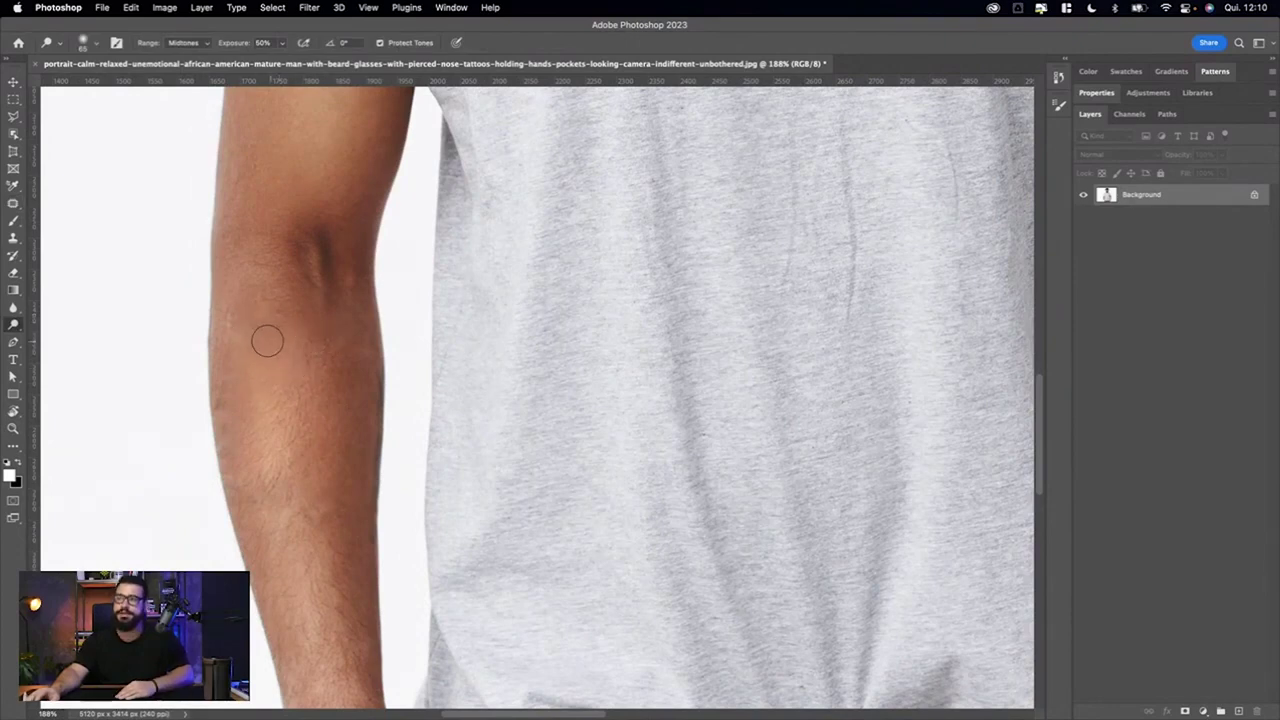
right_click(263, 281)
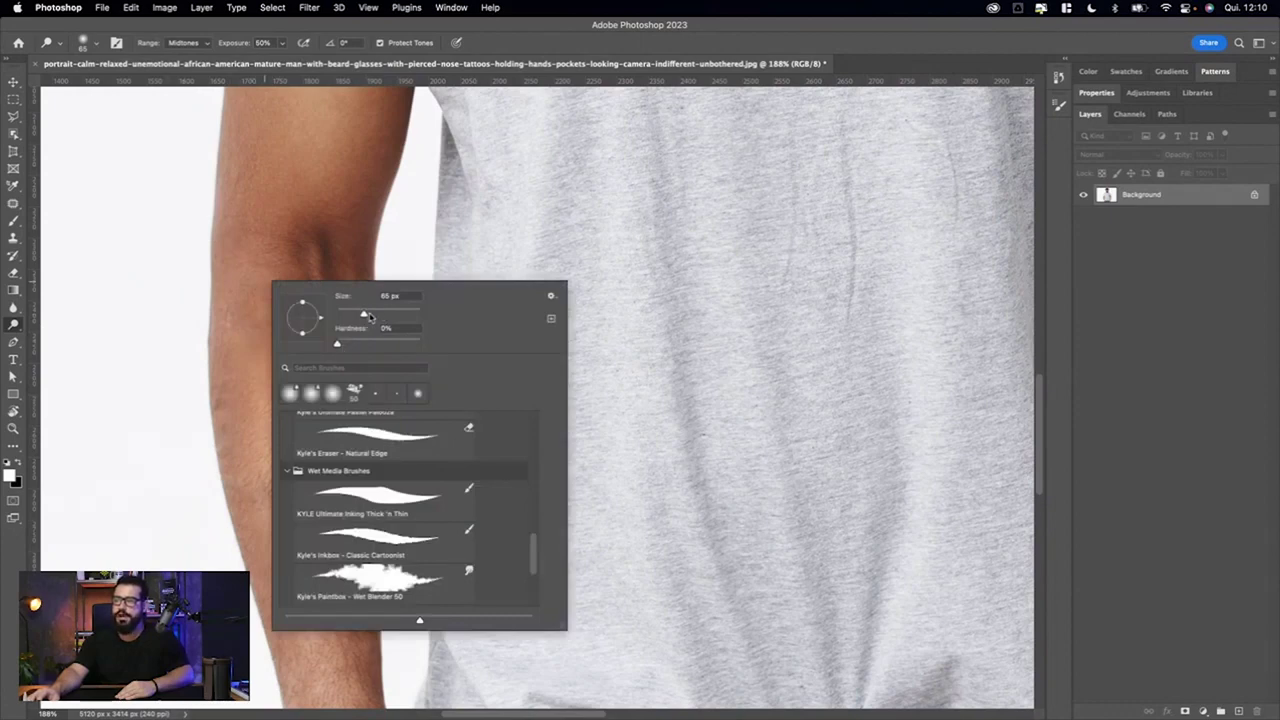
text(100)
key(Return)
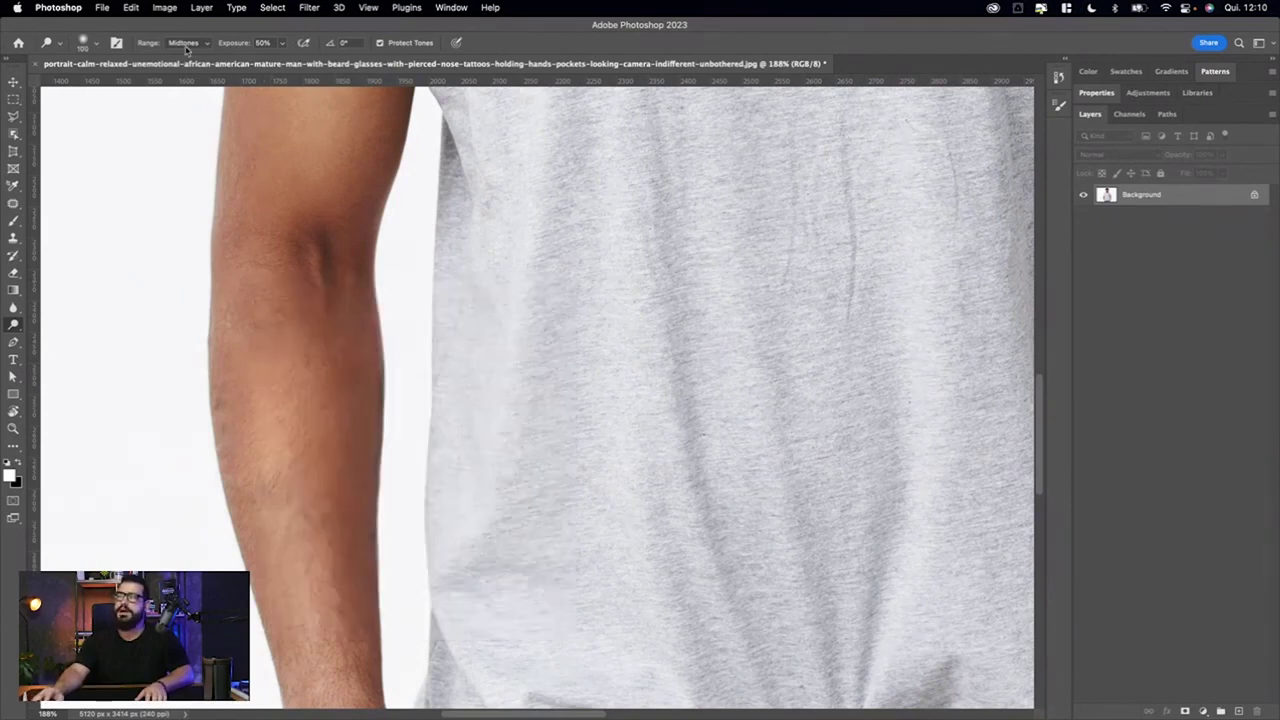
- Limit dodging to Highlights, lighten the darker forearm skin, then undo the over-strong stroke
click(187, 47)
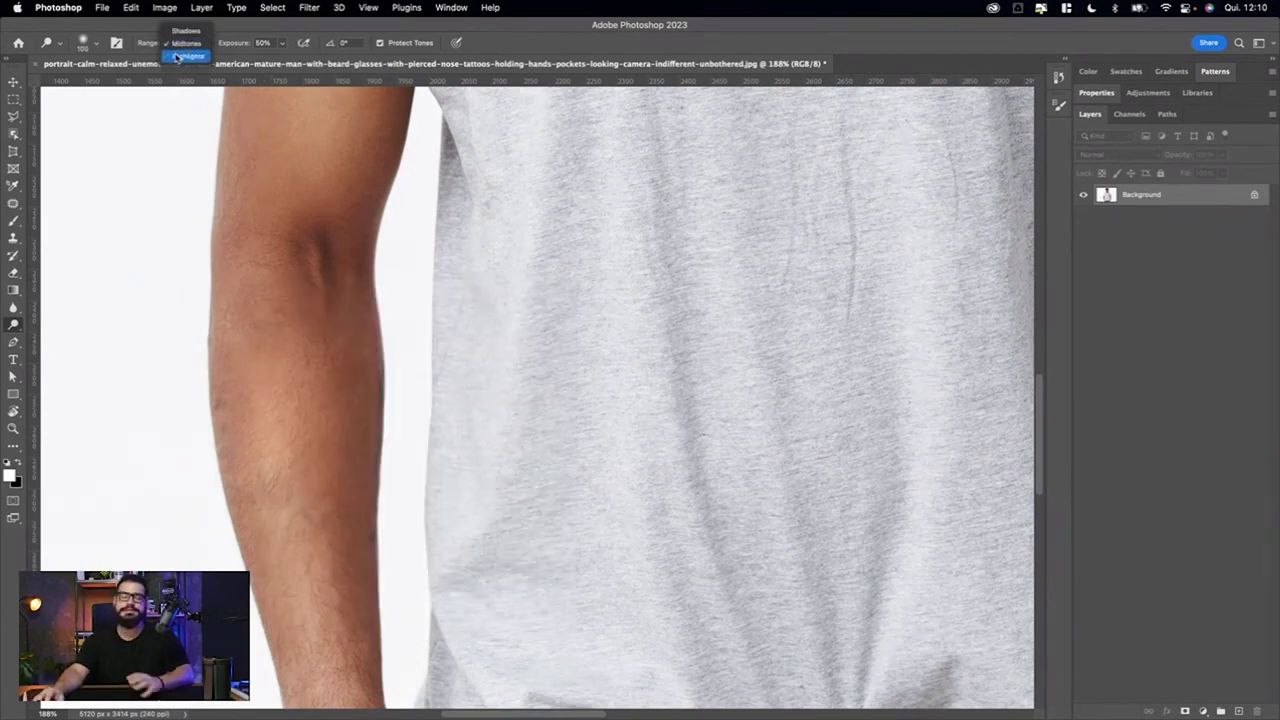
click(185, 56)
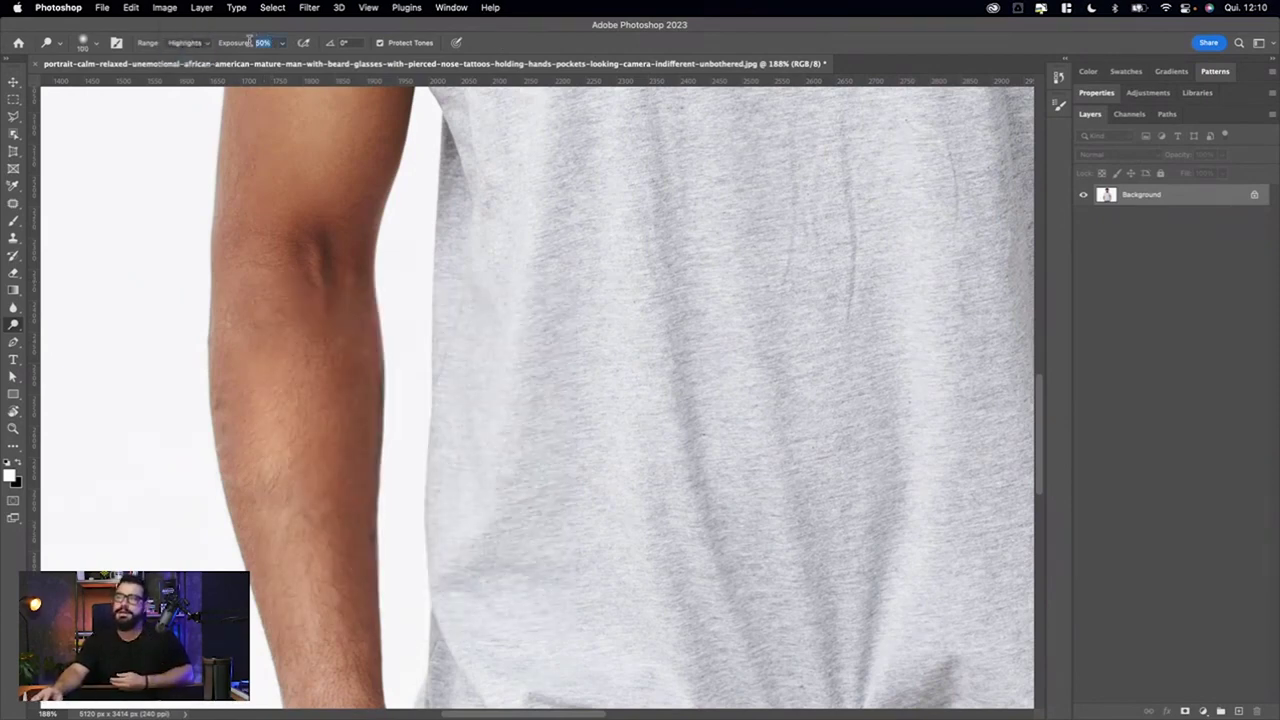
text(2)
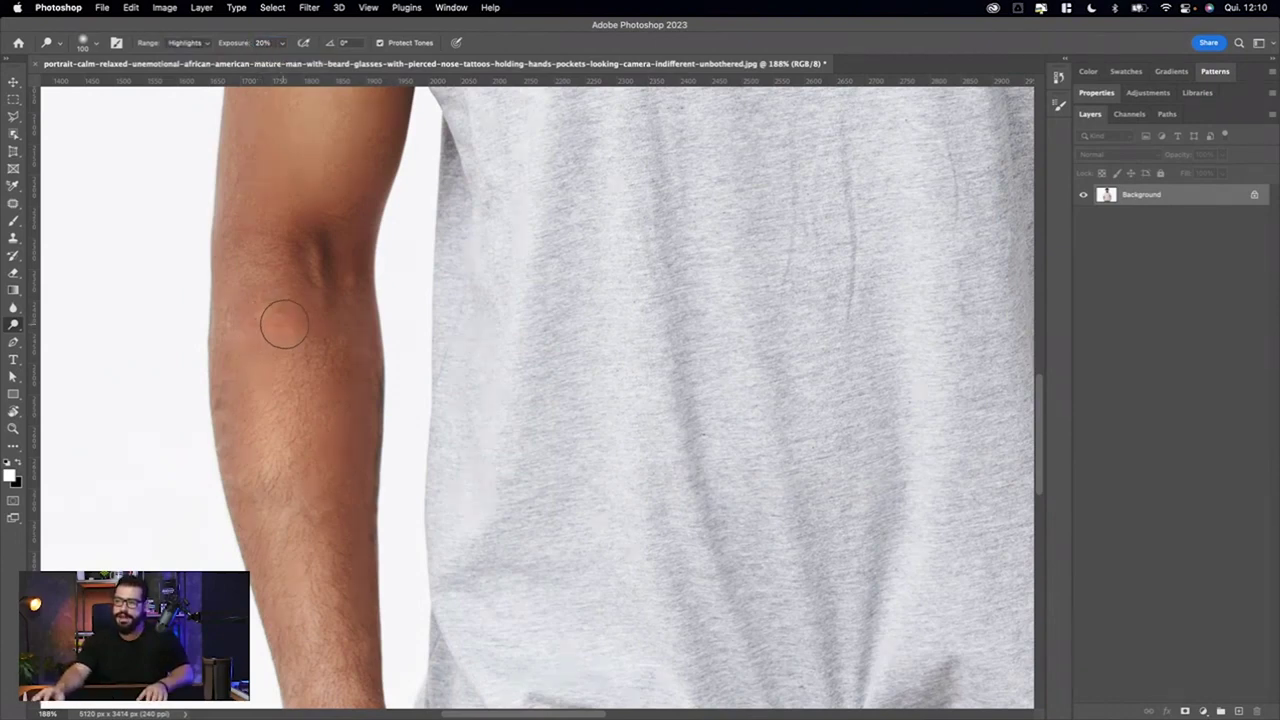
key(bracketright)
key(bracketright)
key(bracketright)
mouse_move(306, 500)
mouse_down()
mouse_move(263, 490)
mouse_move(234, 329)
mouse_up()
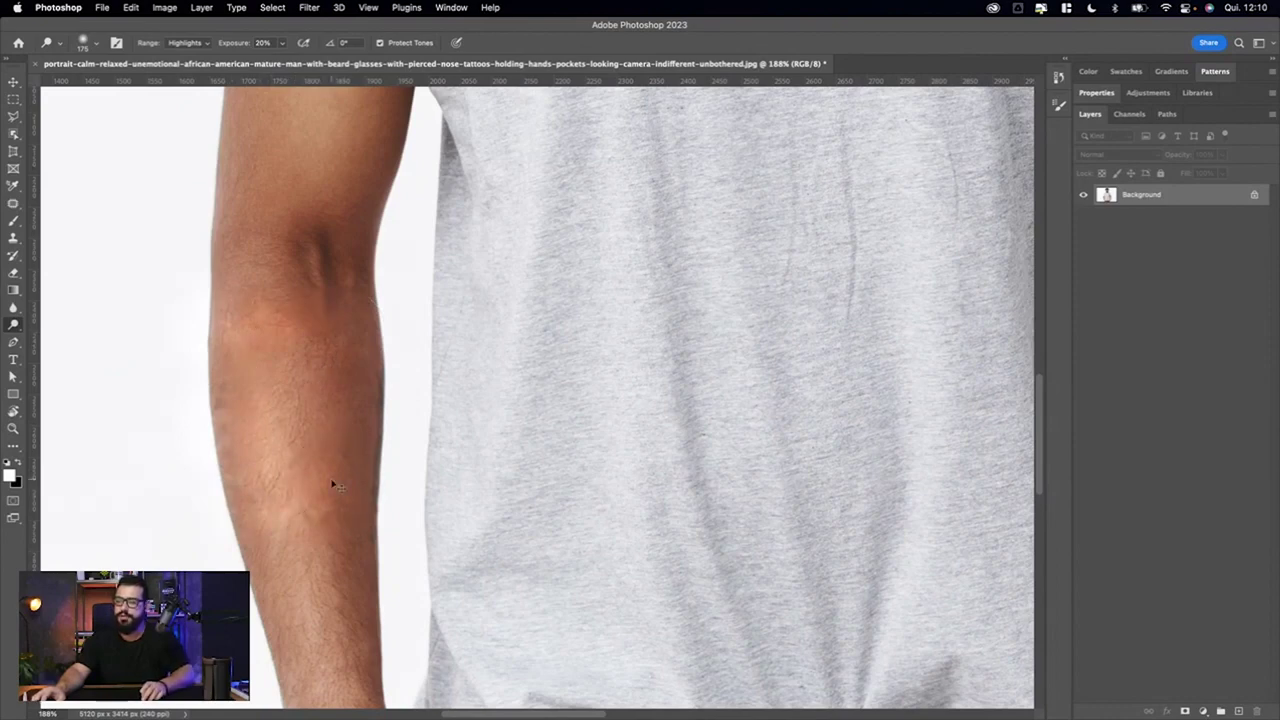
key(super+z)
key(super+z)
key(super+z)
key(super+z)
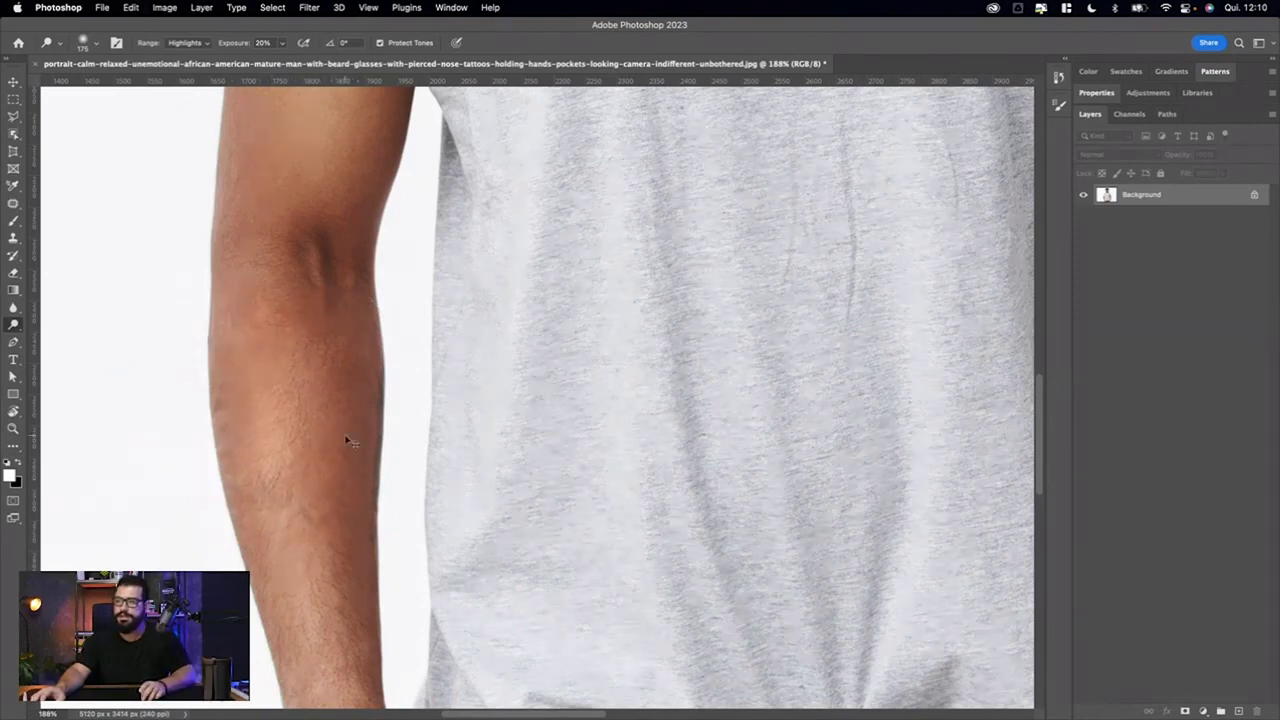
- Dodge the darker skin down the forearm at 5% exposure with the Shadows range
text(5)
click(187, 43)
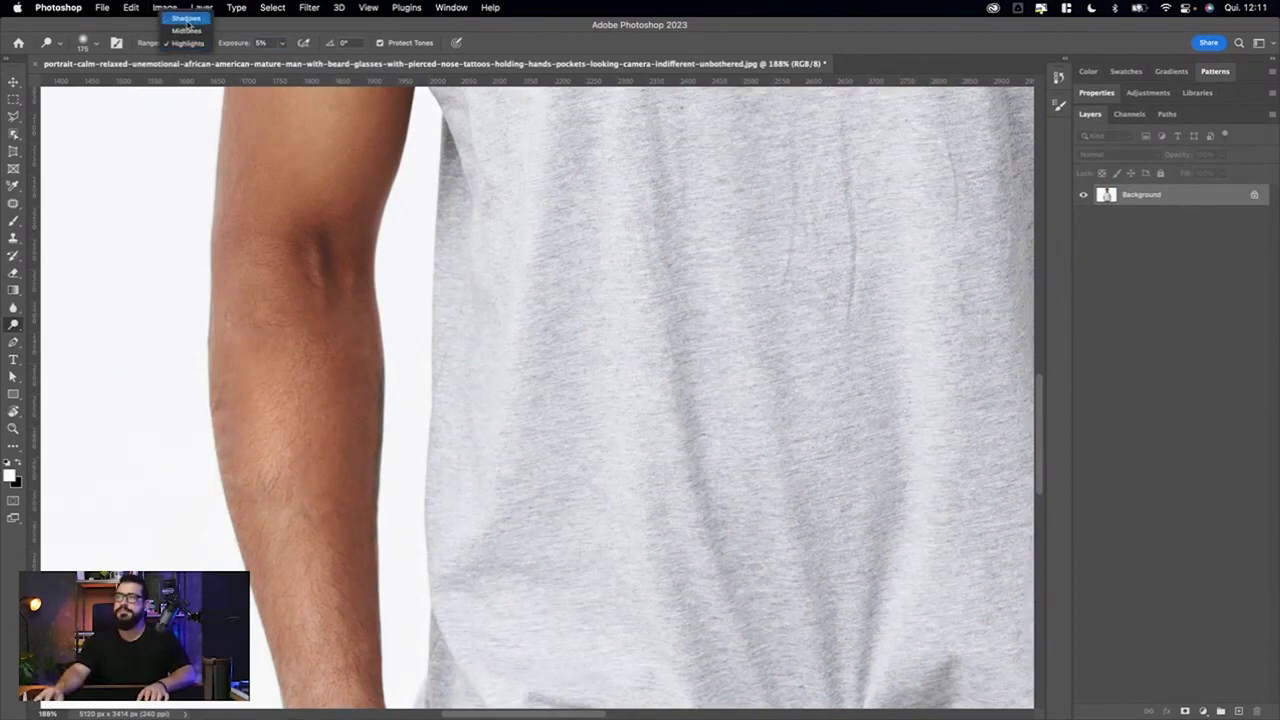
click(187, 20)
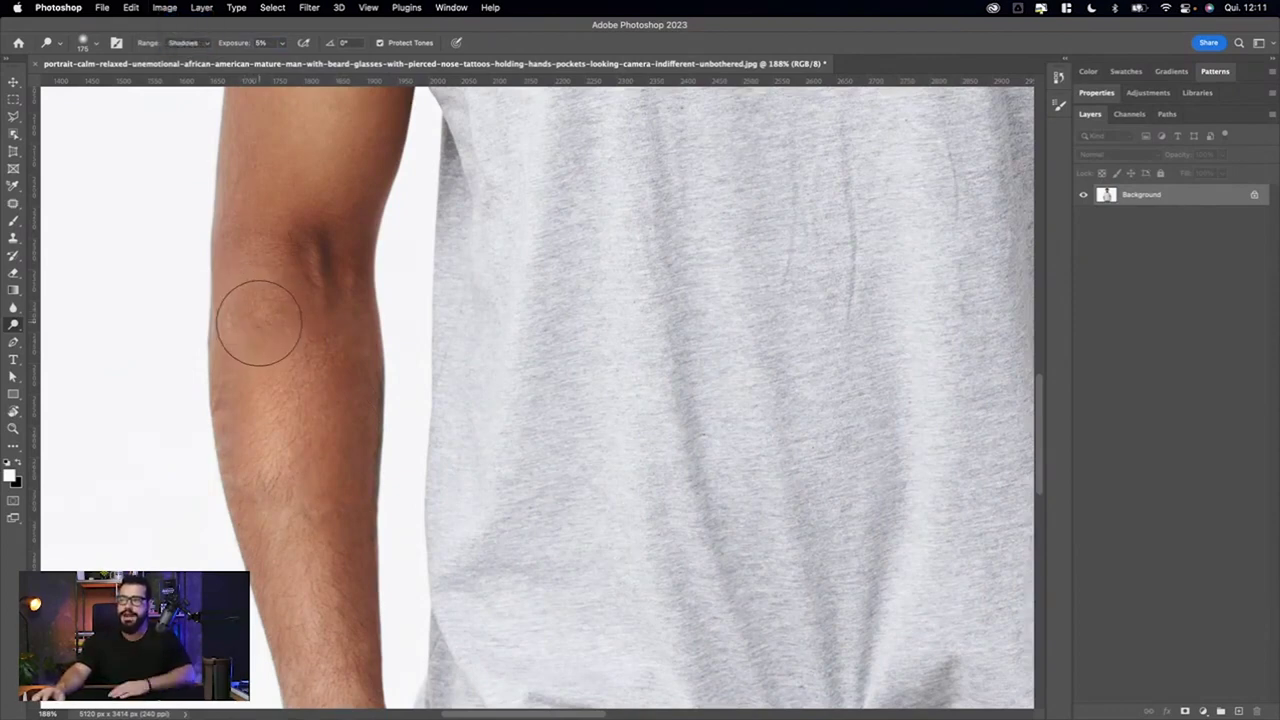
mouse_move(306, 329)
mouse_down()
mouse_move(257, 406)
mouse_move(243, 466)
mouse_move(293, 538)
mouse_move(346, 542)
mouse_up()
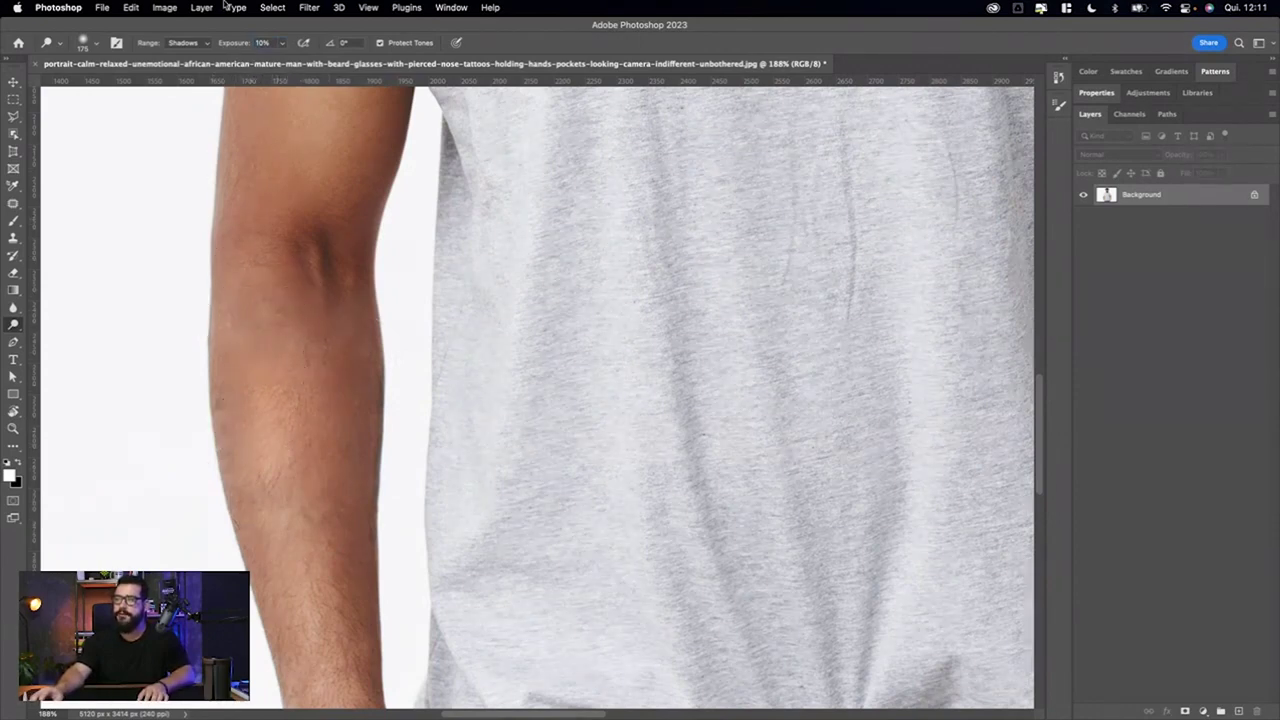
- Switch the range to Midtones, even the forearm's right edge, and fit the portrait on screen
click(176, 43)
click(178, 57)
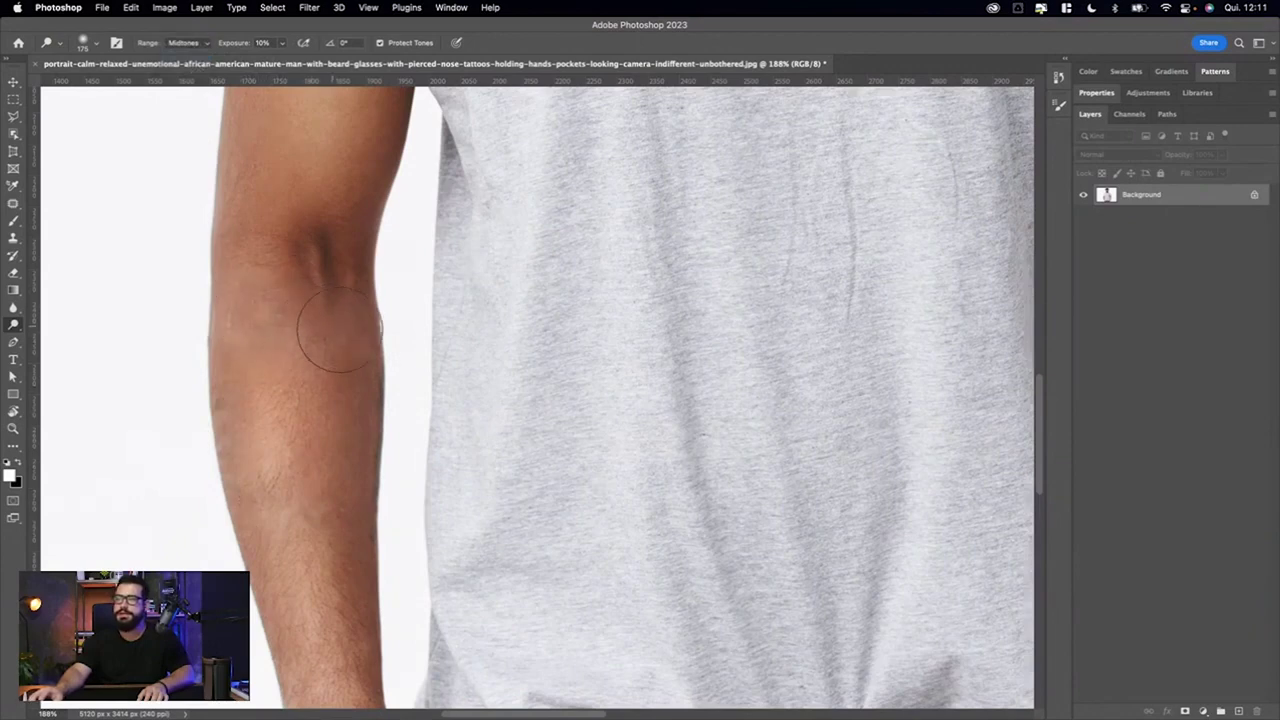
drag(367, 409, 360, 468)
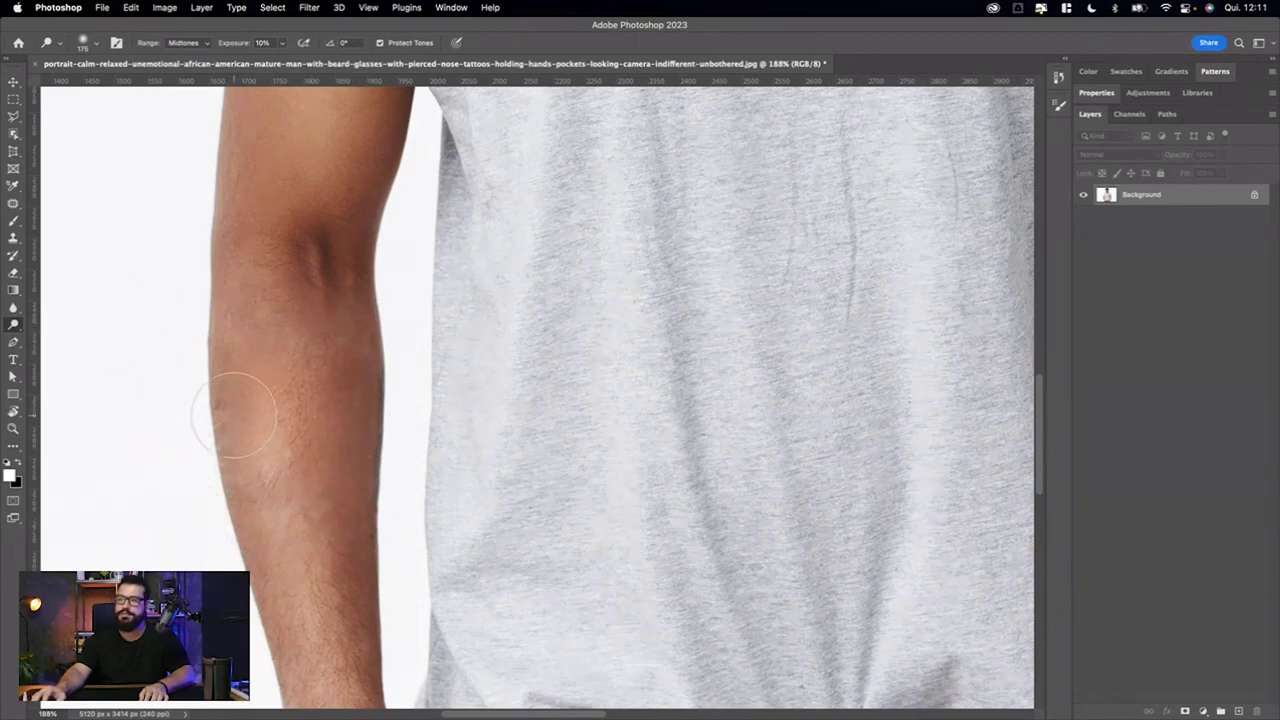
key(ctrl+0)
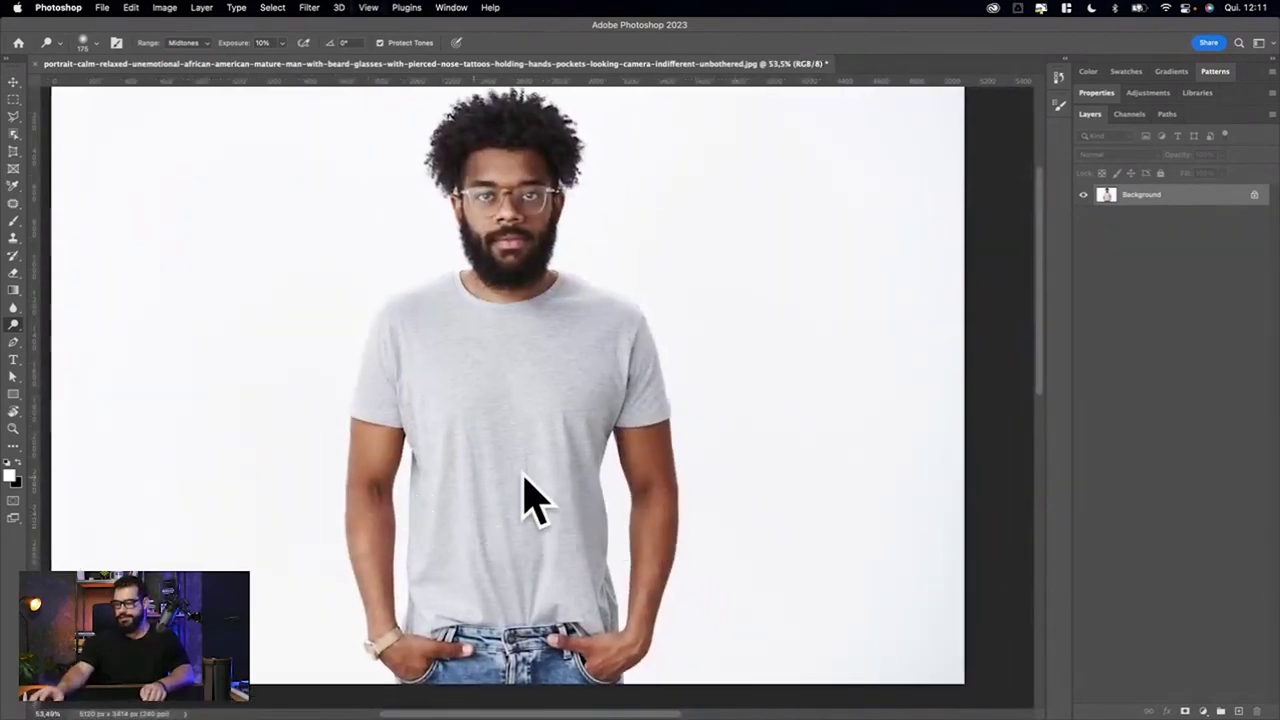
key(ctrl+s)
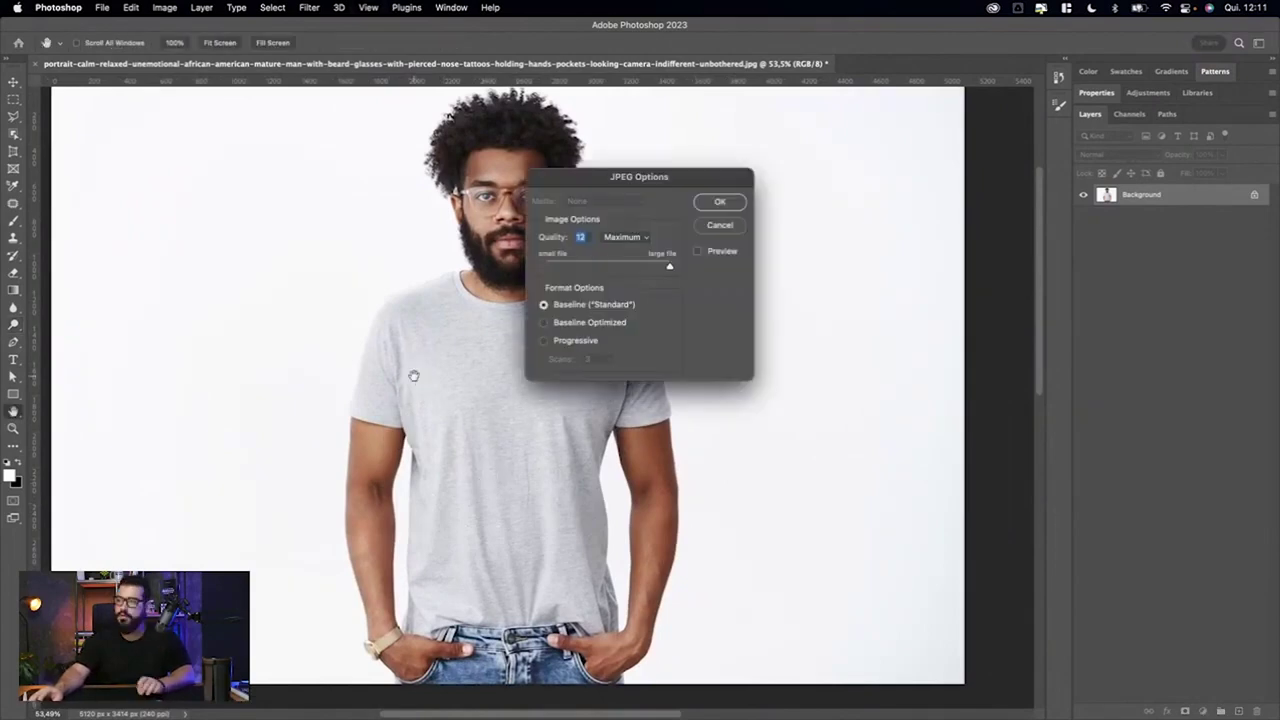
click(719, 226)
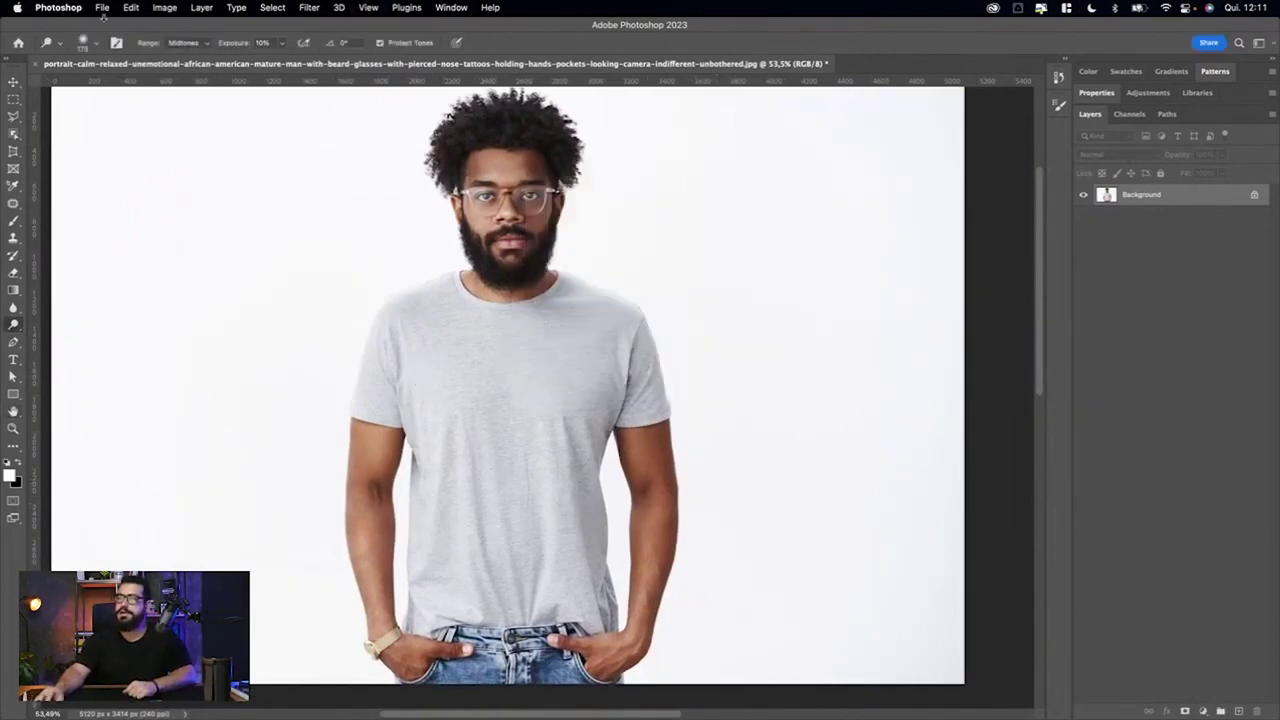
click(103, 12)
click(115, 137)
click(102, 7)
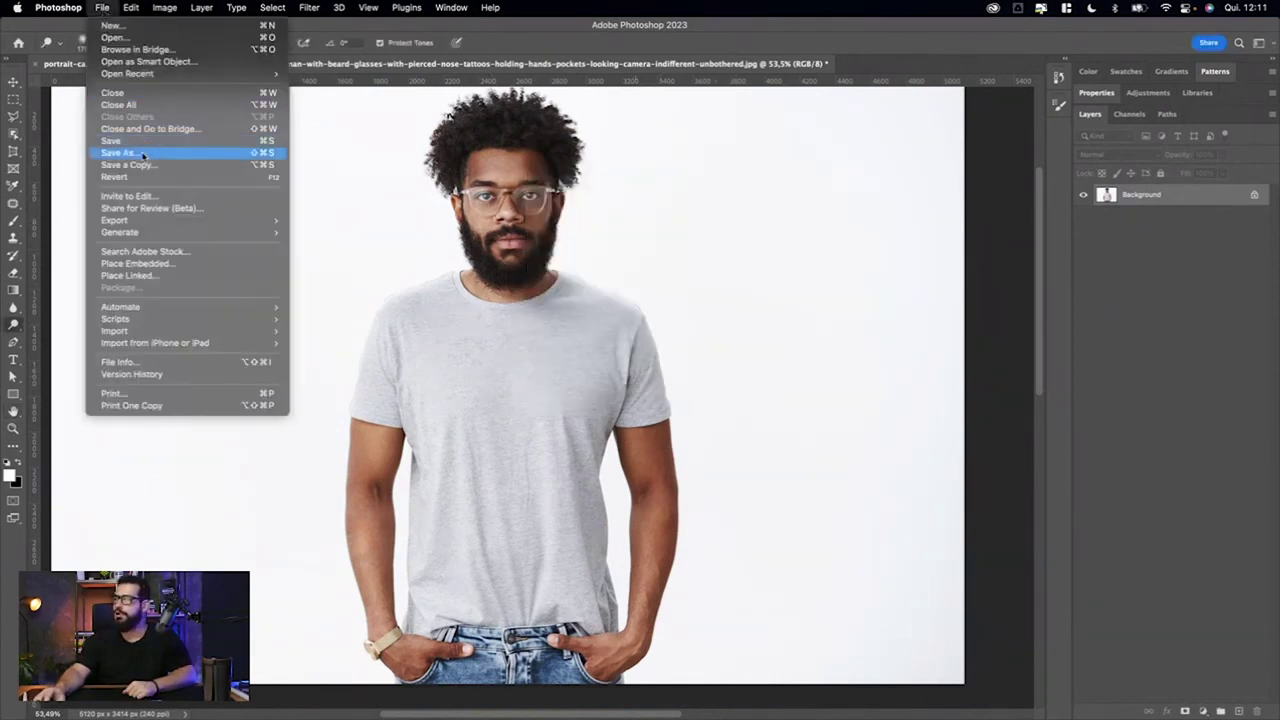
click(1148, 337)
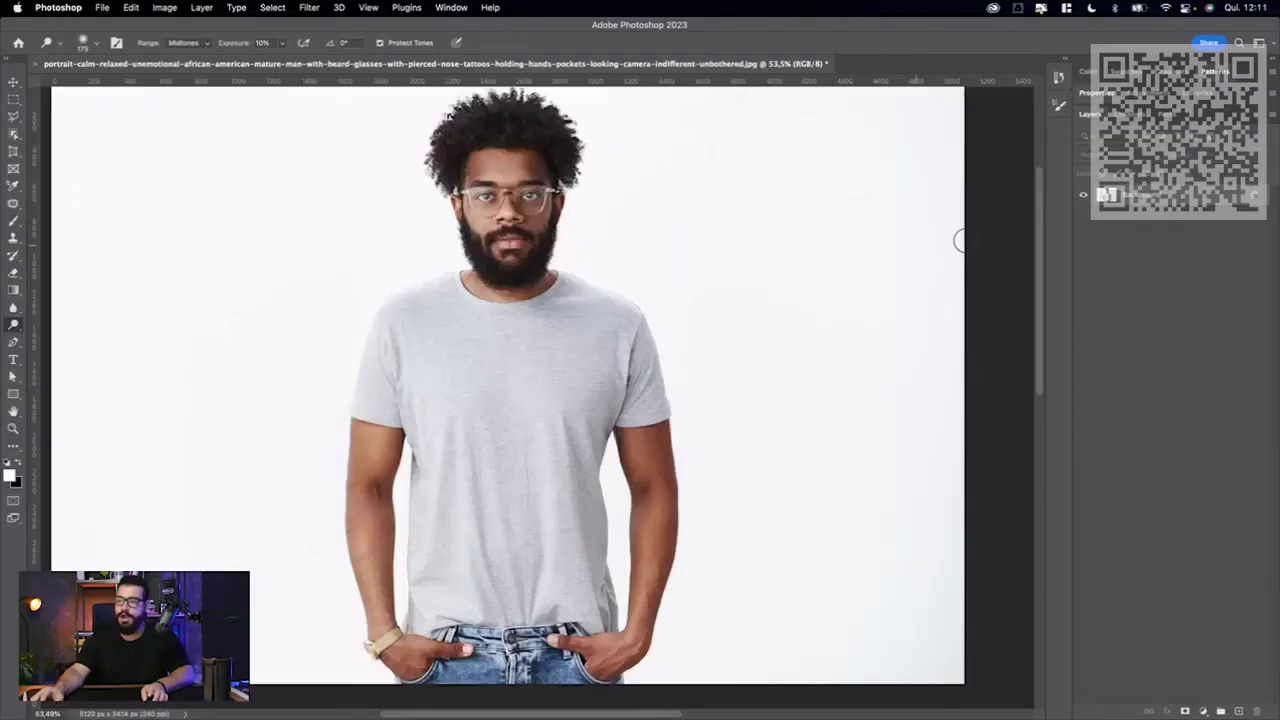
- Rename the Background layer to EDITADO
double_click(1141, 194)
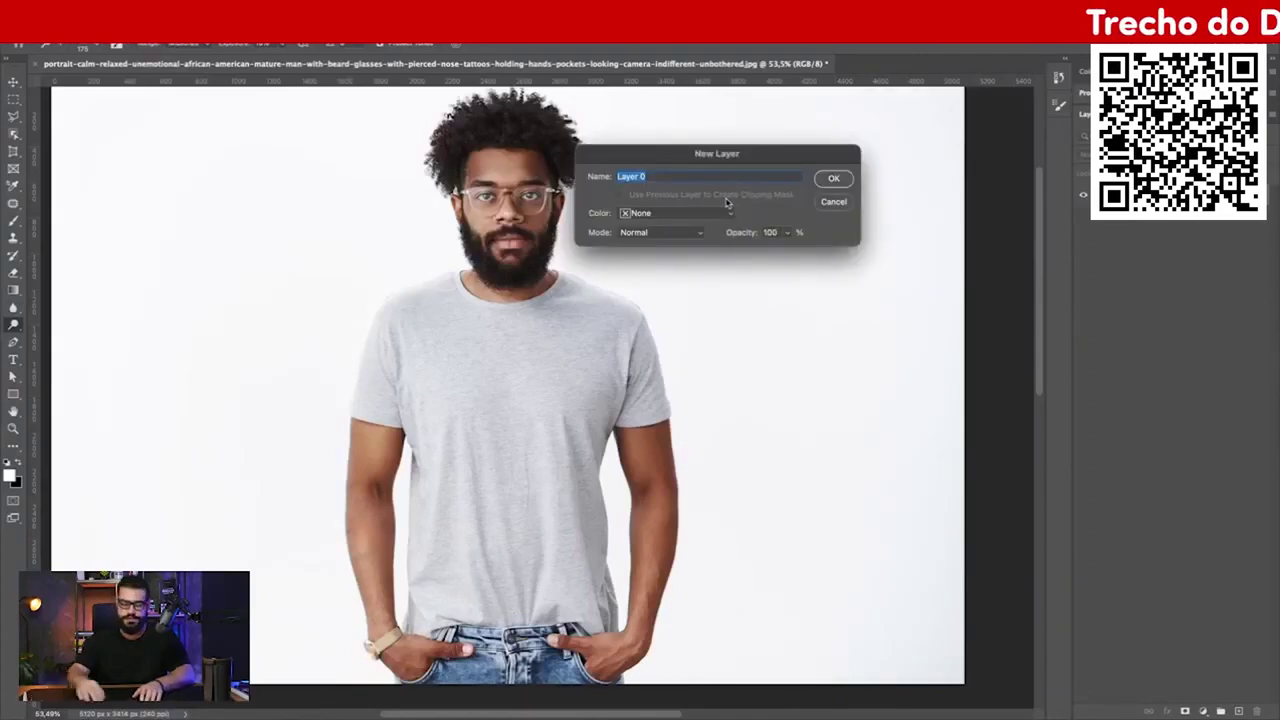
text(EDITADO)
key(Return)
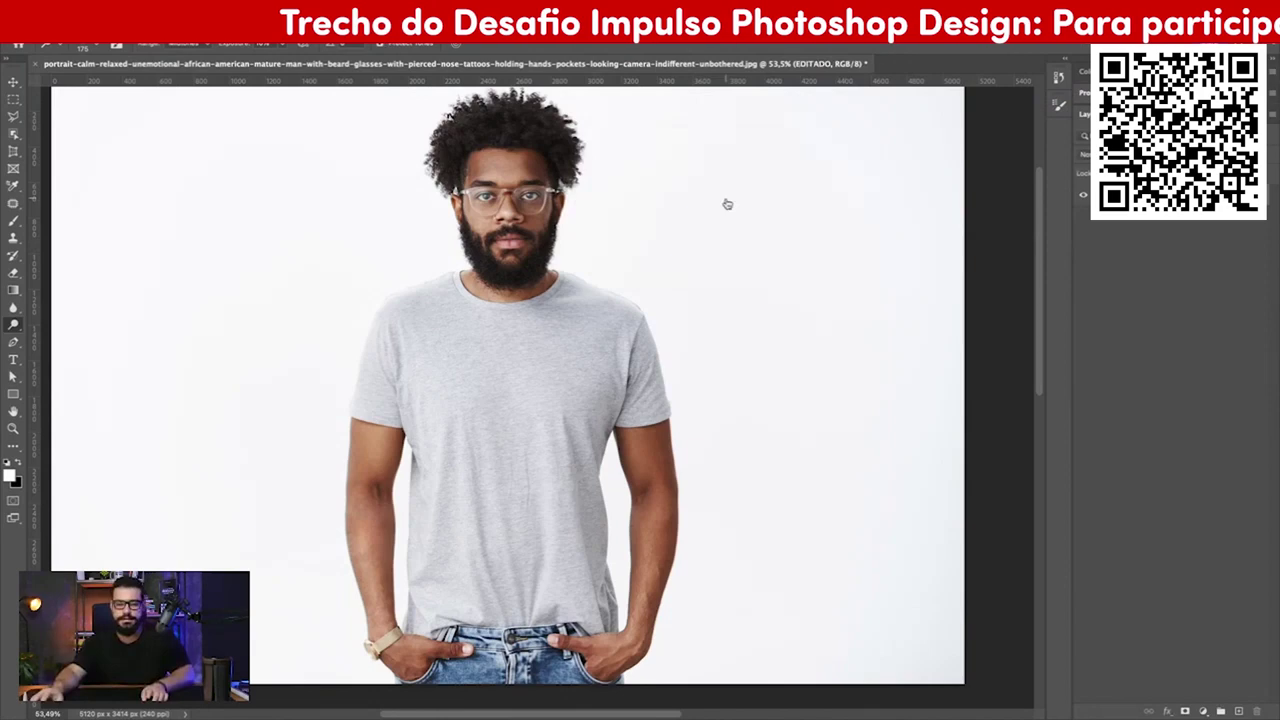
- Place the original photo onto the canvas as a layer named ORIGINAL
key(super+Tab)
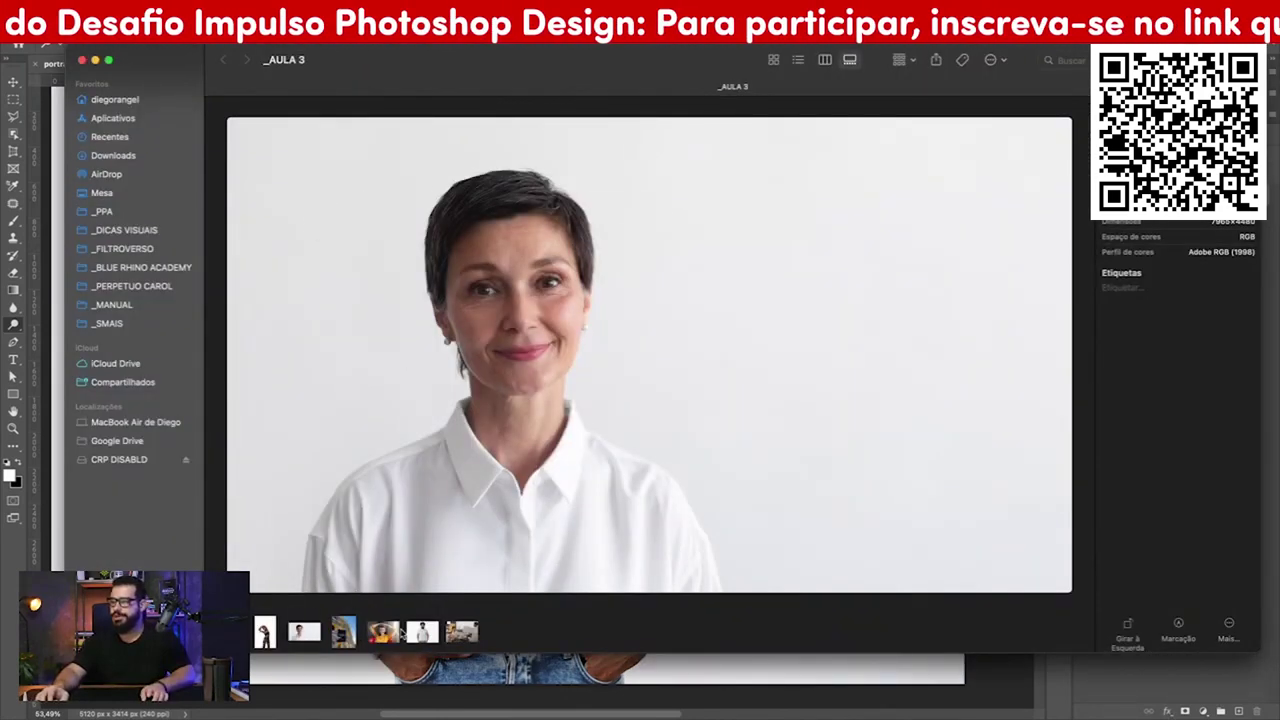
key(super+Tab)
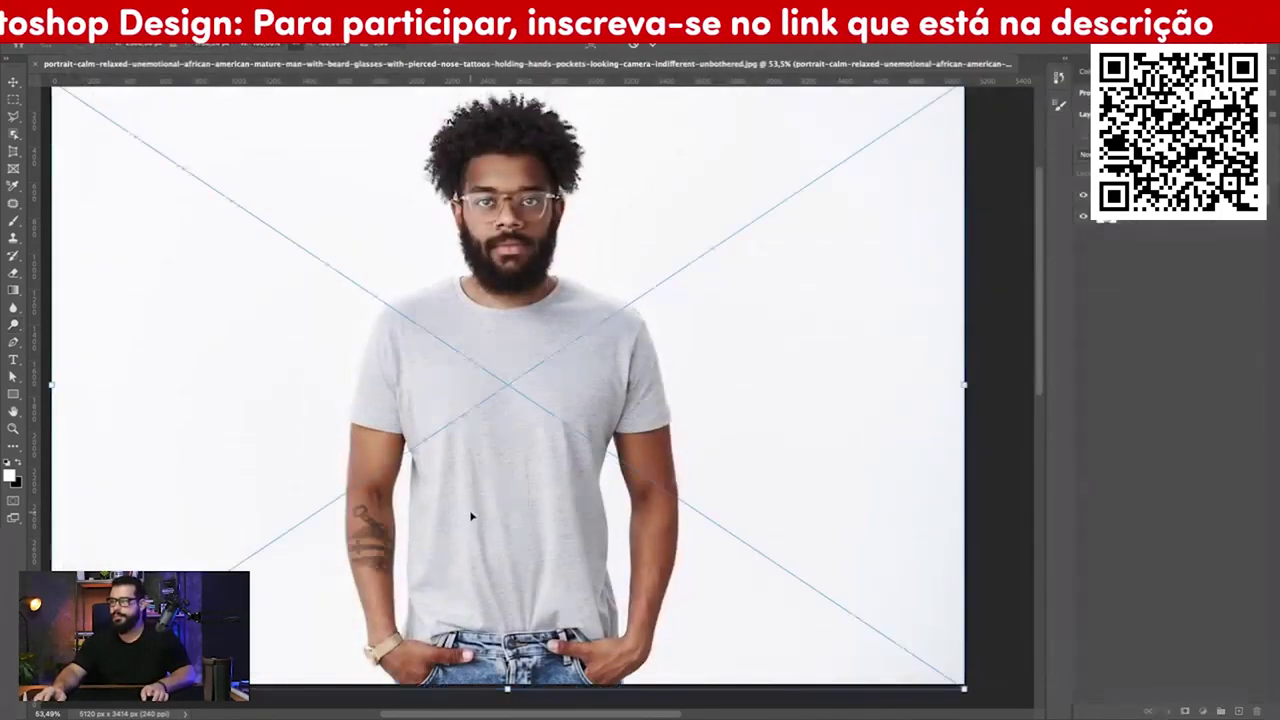
drag(470, 514, 473, 512)
key(Return)
key(o)
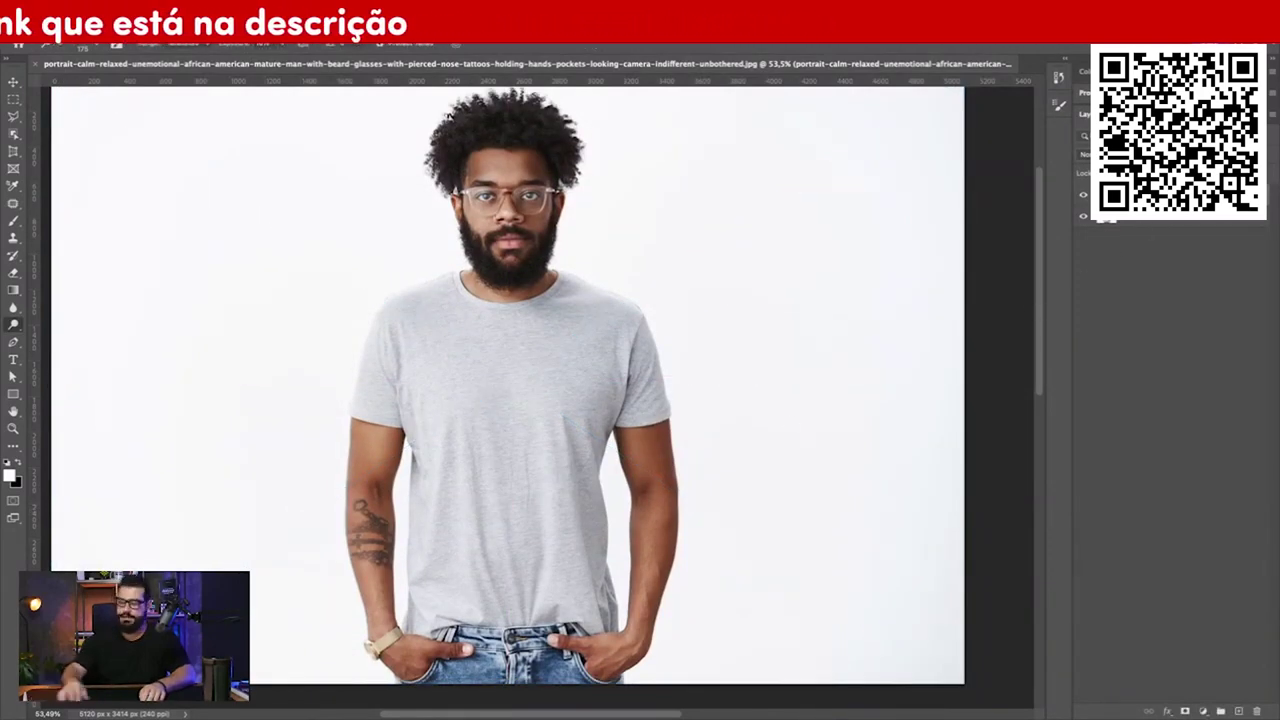
text(ORIGINAL)
key(Return)
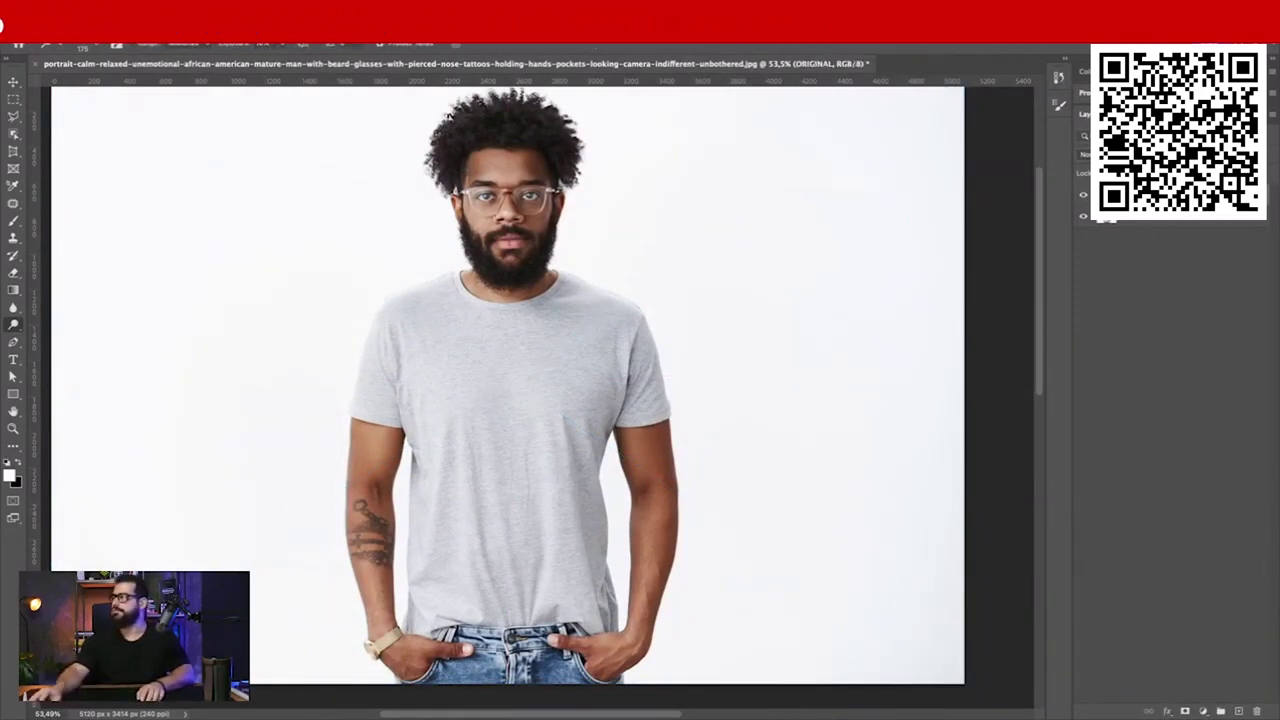
- Toggle EDITADO's visibility repeatedly to compare the tattoo before and after removal
click(1081, 195)
click(1081, 195)
click(1081, 195)
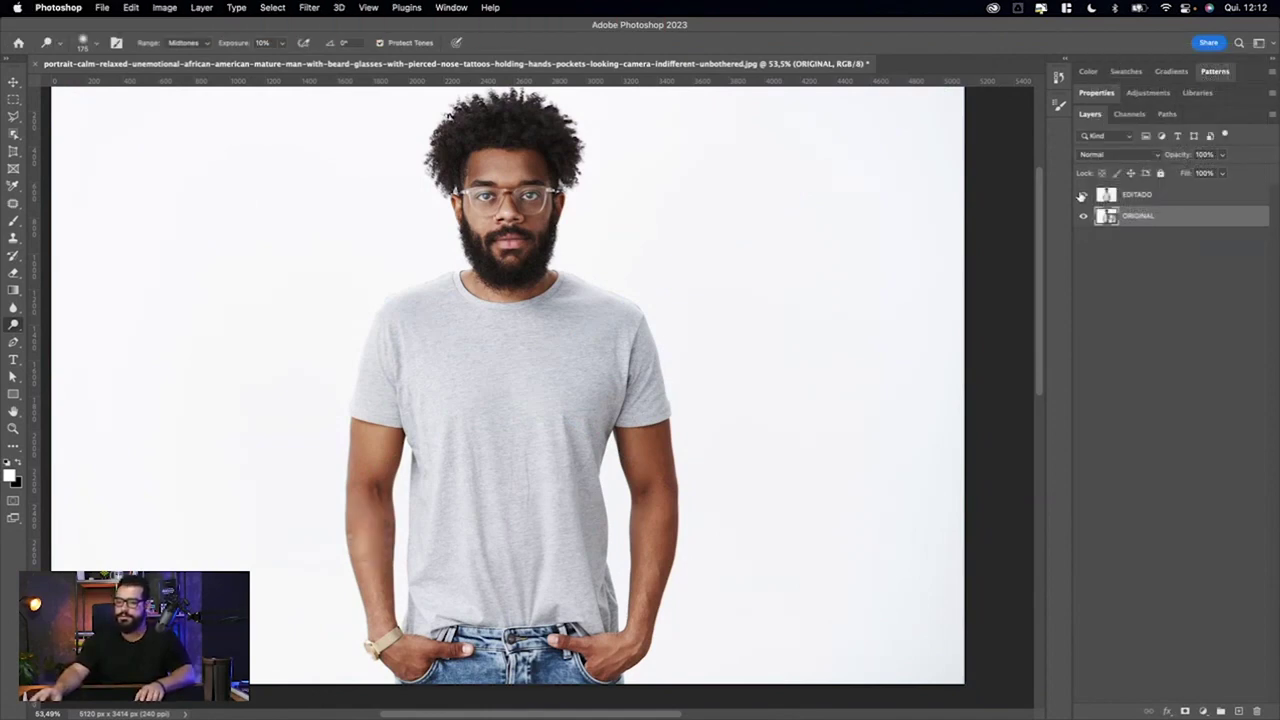
click(1081, 195)
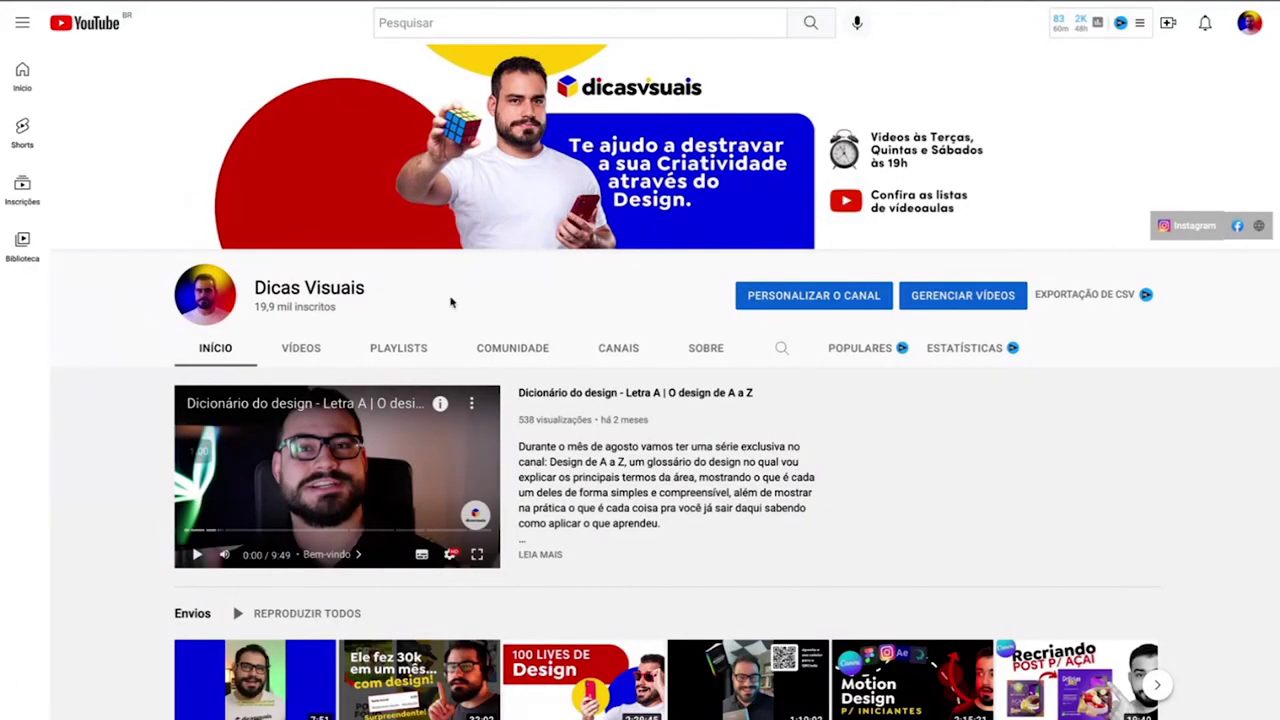
- Scroll through the Dicas Visuais channel page
scroll(450, 302, down, 1)
scroll(455, 303, down, 1)
scroll(460, 304, down, 1)
scroll(463, 305, down, 1)
scroll(463, 305, down, 1)
scroll(440, 310, down, 1)
scroll(380, 318, up, 5)
scroll(311, 330, up, 1)
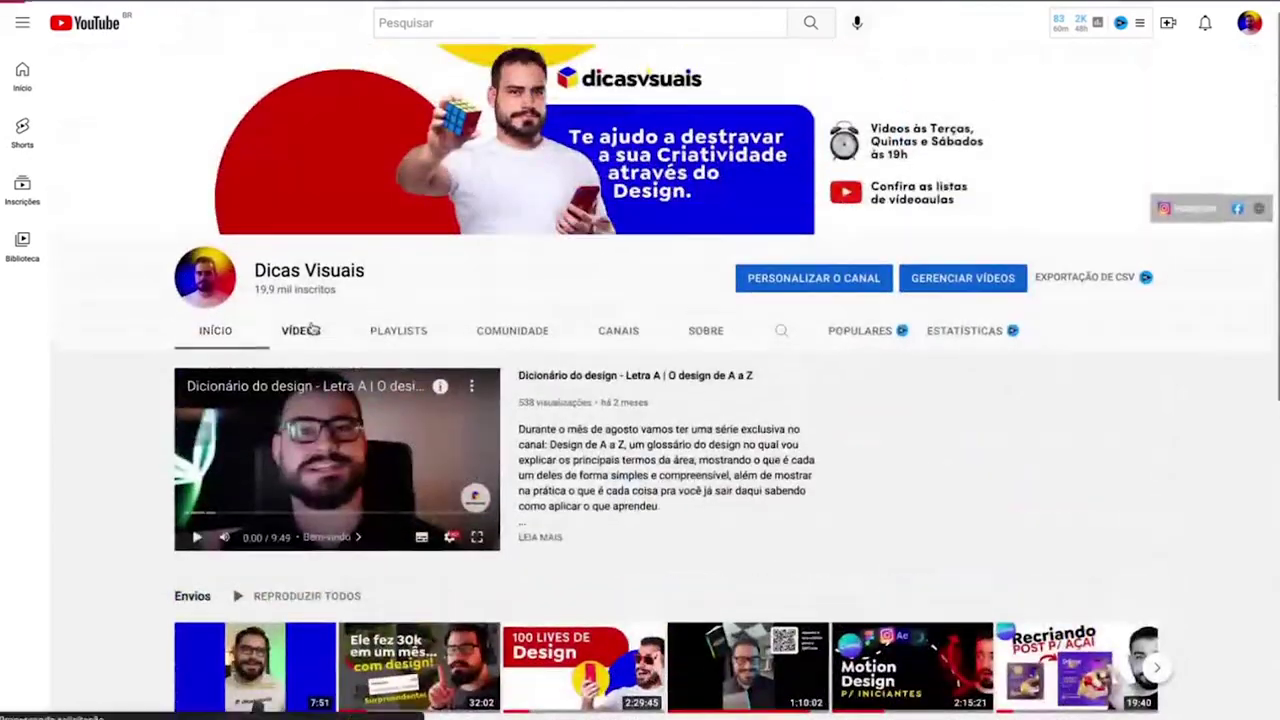
scroll(330, 335, down, 2)
scroll(352, 340, down, 3)
scroll(352, 340, down, 2)
scroll(352, 340, down, 3)
scroll(350, 340, down, 5)
scroll(349, 340, down, 2)
scroll(352, 340, down, 1)
scroll(352, 340, down, 3)
scroll(352, 340, down, 5)
scroll(350, 342, down, 2)
scroll(352, 341, up, 2)
scroll(352, 341, up, 5)
scroll(352, 341, up, 5)
scroll(353, 340, up, 5)
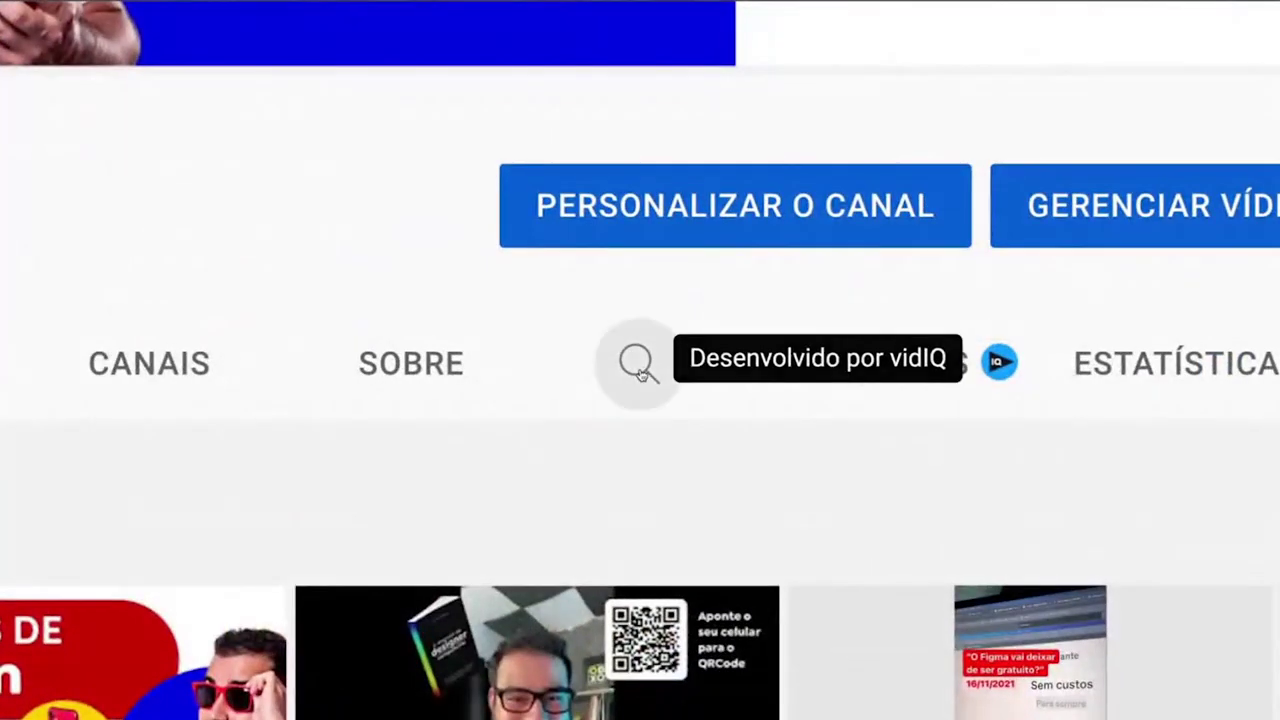
- Search the channel for 'logomarcas', replacing the previous search term 'cor'
click(782, 350)
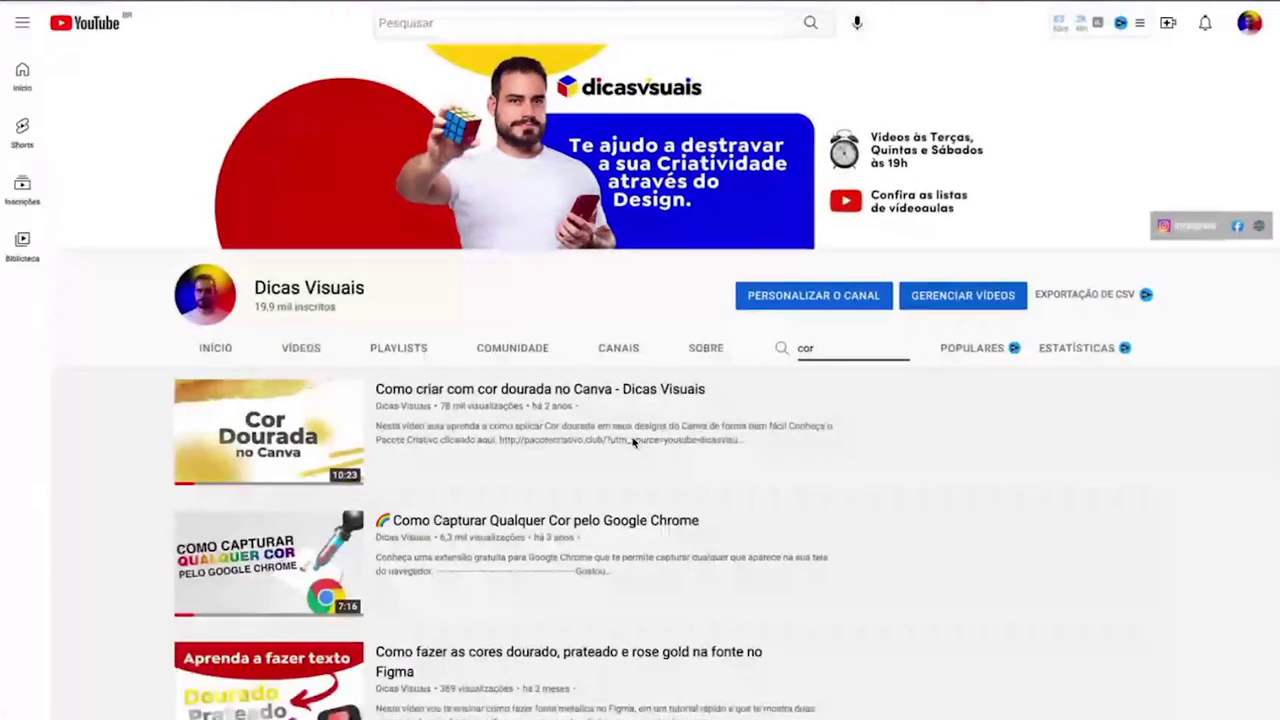
scroll(632, 443, down, 2)
scroll(632, 443, down, 3)
scroll(632, 443, up, 5)
double_click(843, 352)
text(logomarcas)
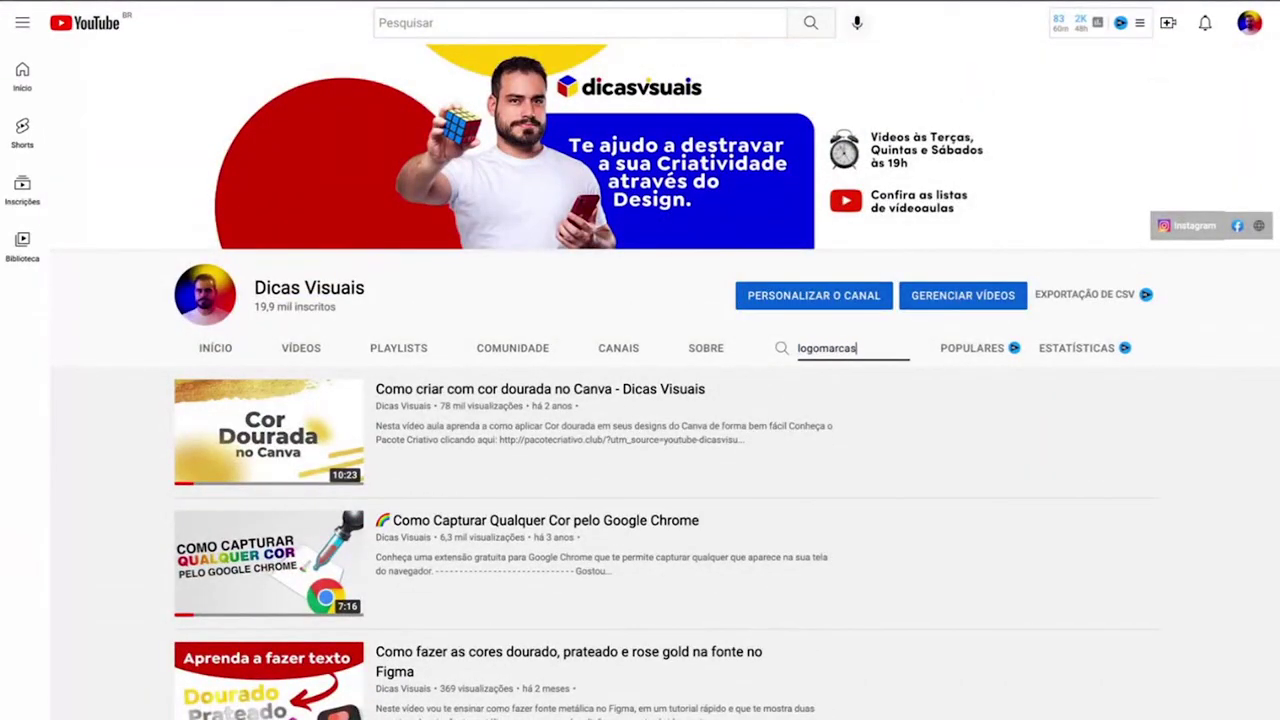
key(Return)
- Scroll through the 'logomarcas' search results
scroll(700, 300, down, 3)
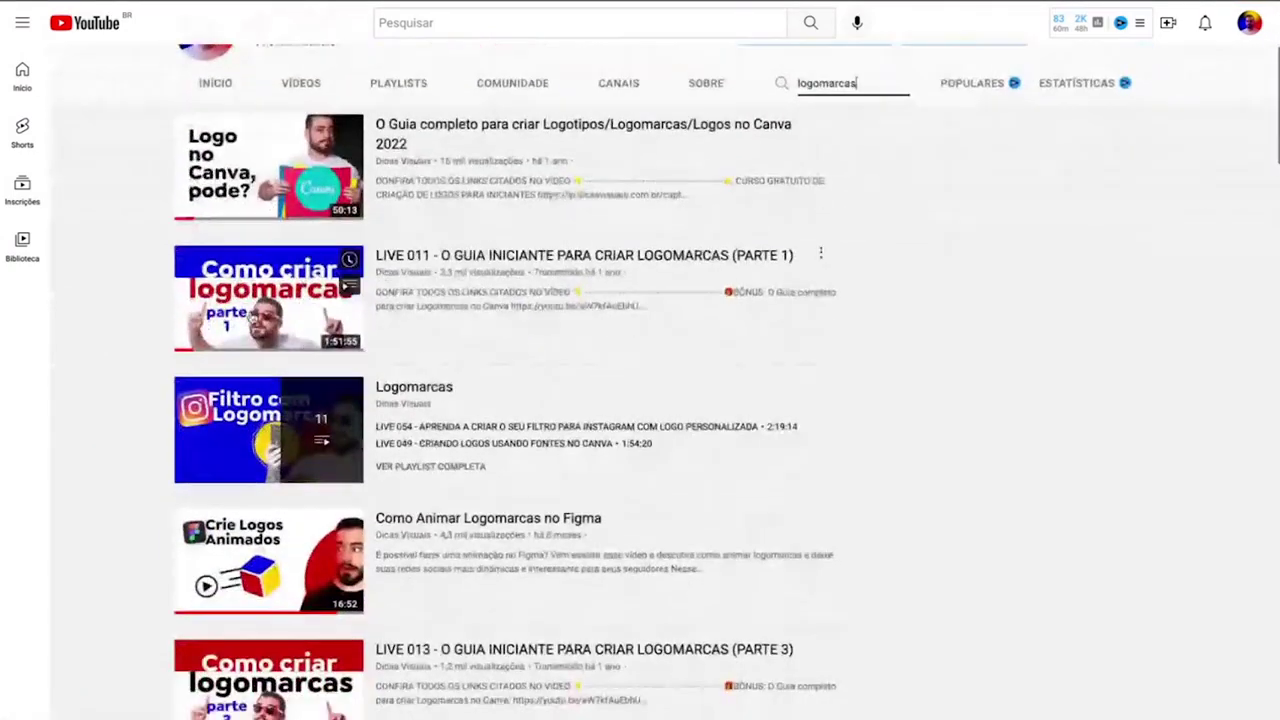
scroll(331, 126, down, 1)
scroll(331, 126, down, 3)
scroll(331, 126, down, 4)
scroll(331, 126, up, 10)
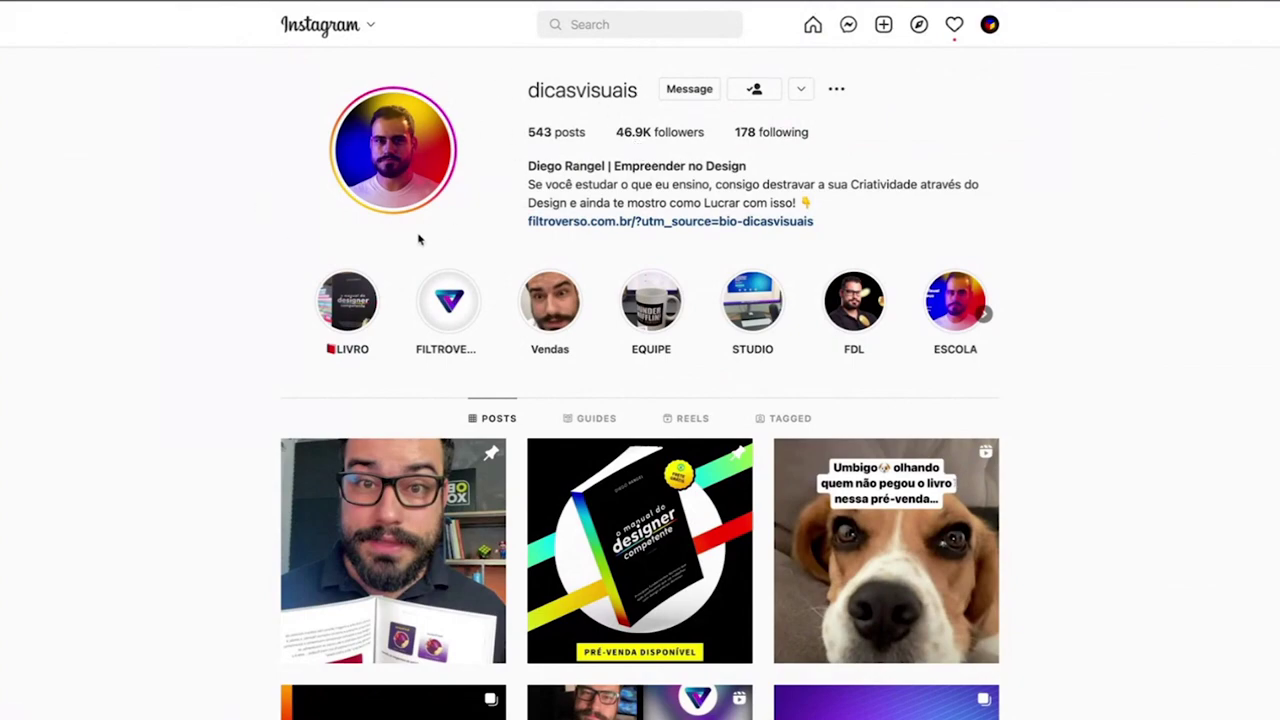
scroll(419, 239, down, 3)
scroll(419, 239, down, 3)
scroll(419, 239, down, 4)
scroll(419, 240, up, 3)
scroll(419, 239, up, 5)
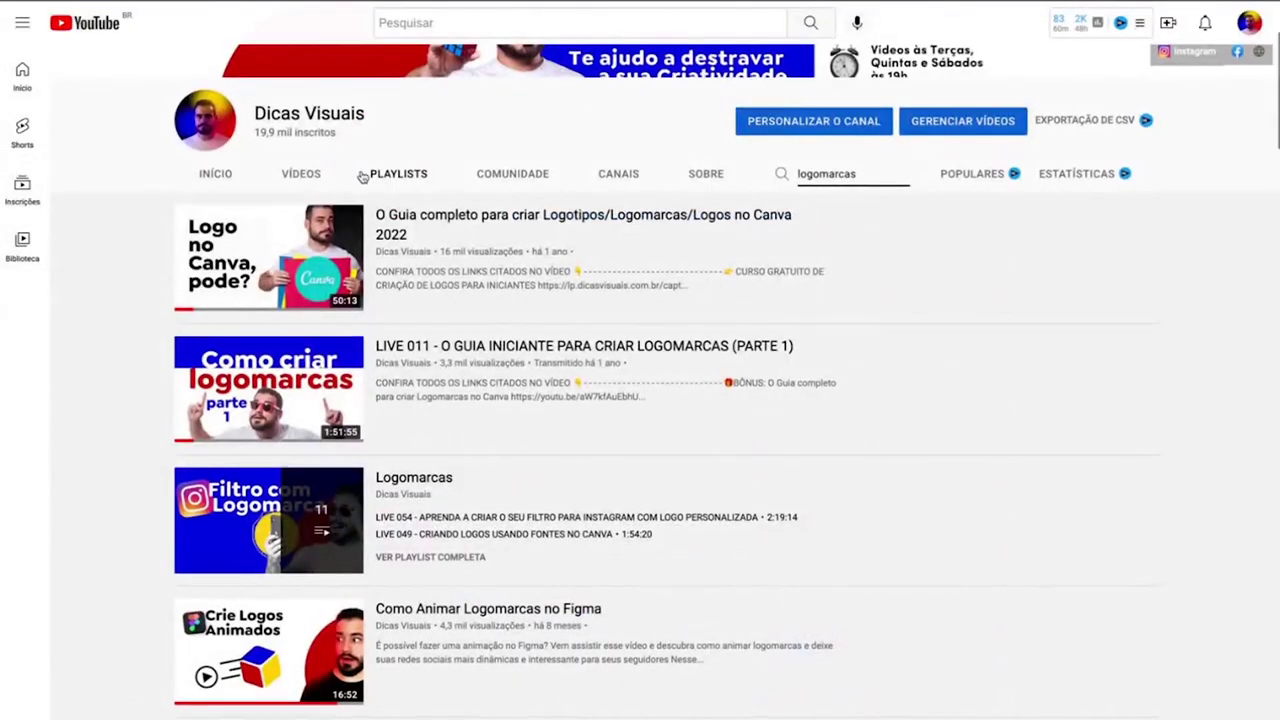
scroll(640, 235, up, 3)
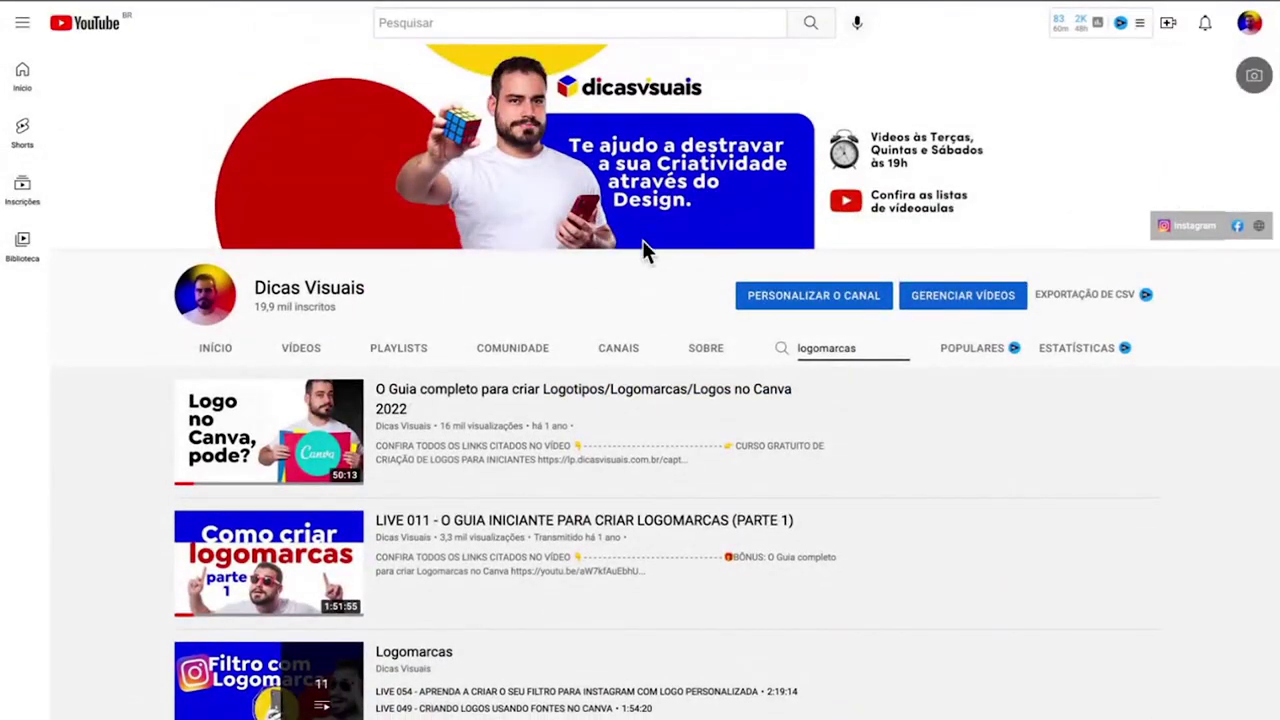